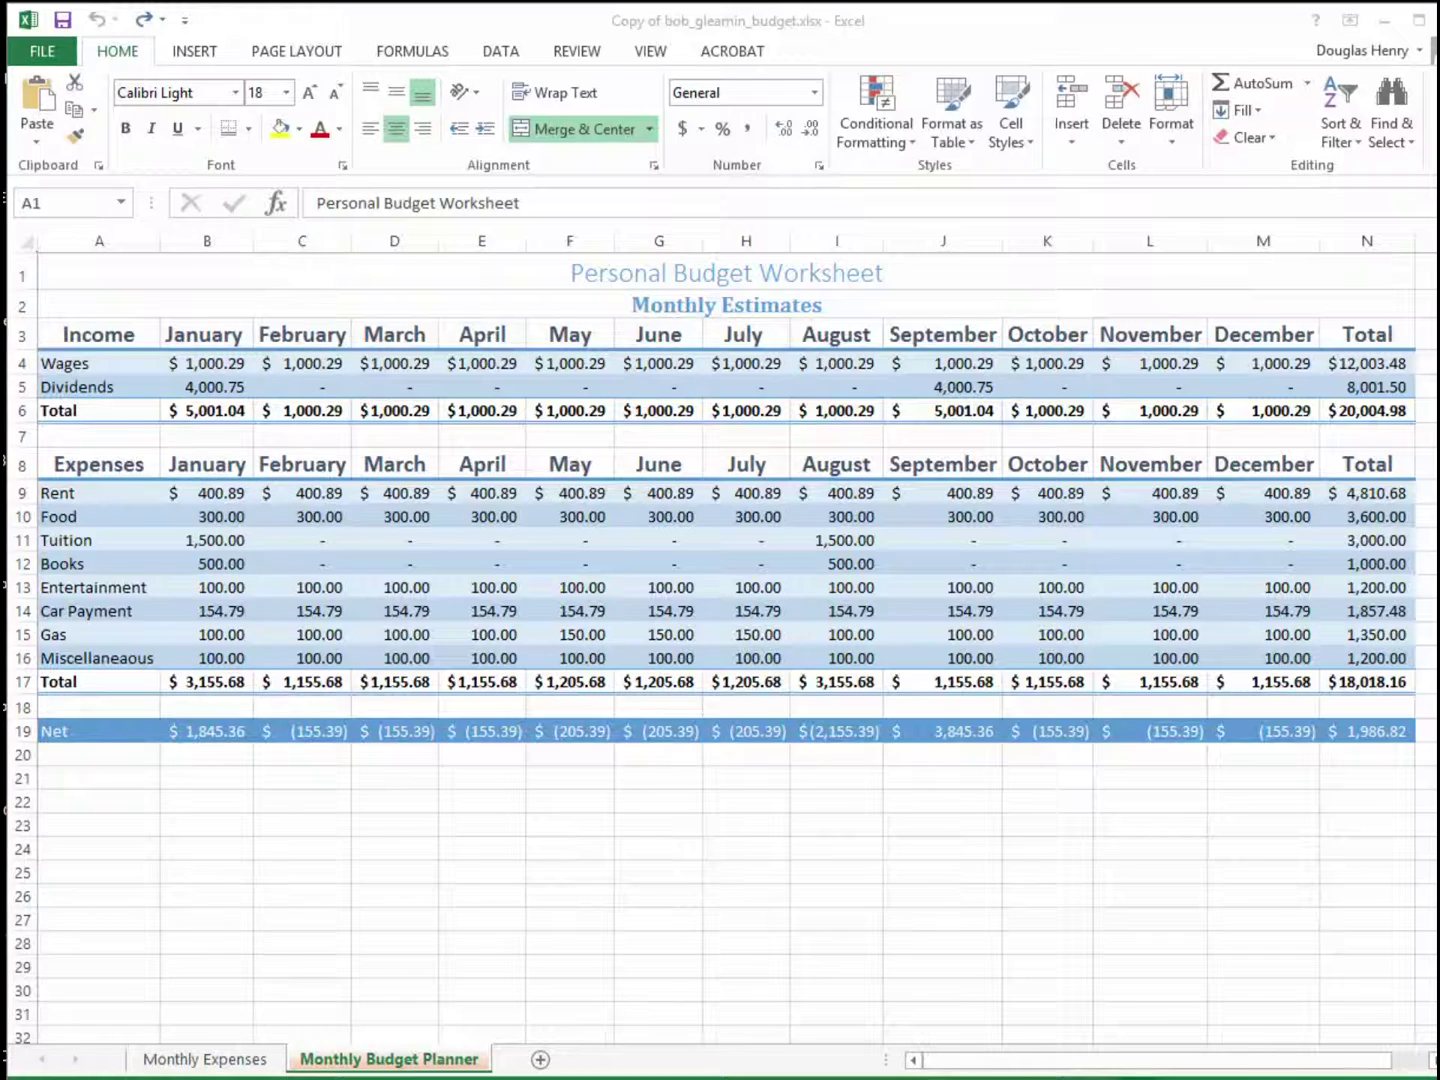
Examine the bimonthly budget example in the Snipping Tool window and move it back out of the way.
{"action": "left_click_drag", "start_coordinate": [1, 127], "coordinate": [887, 120]}
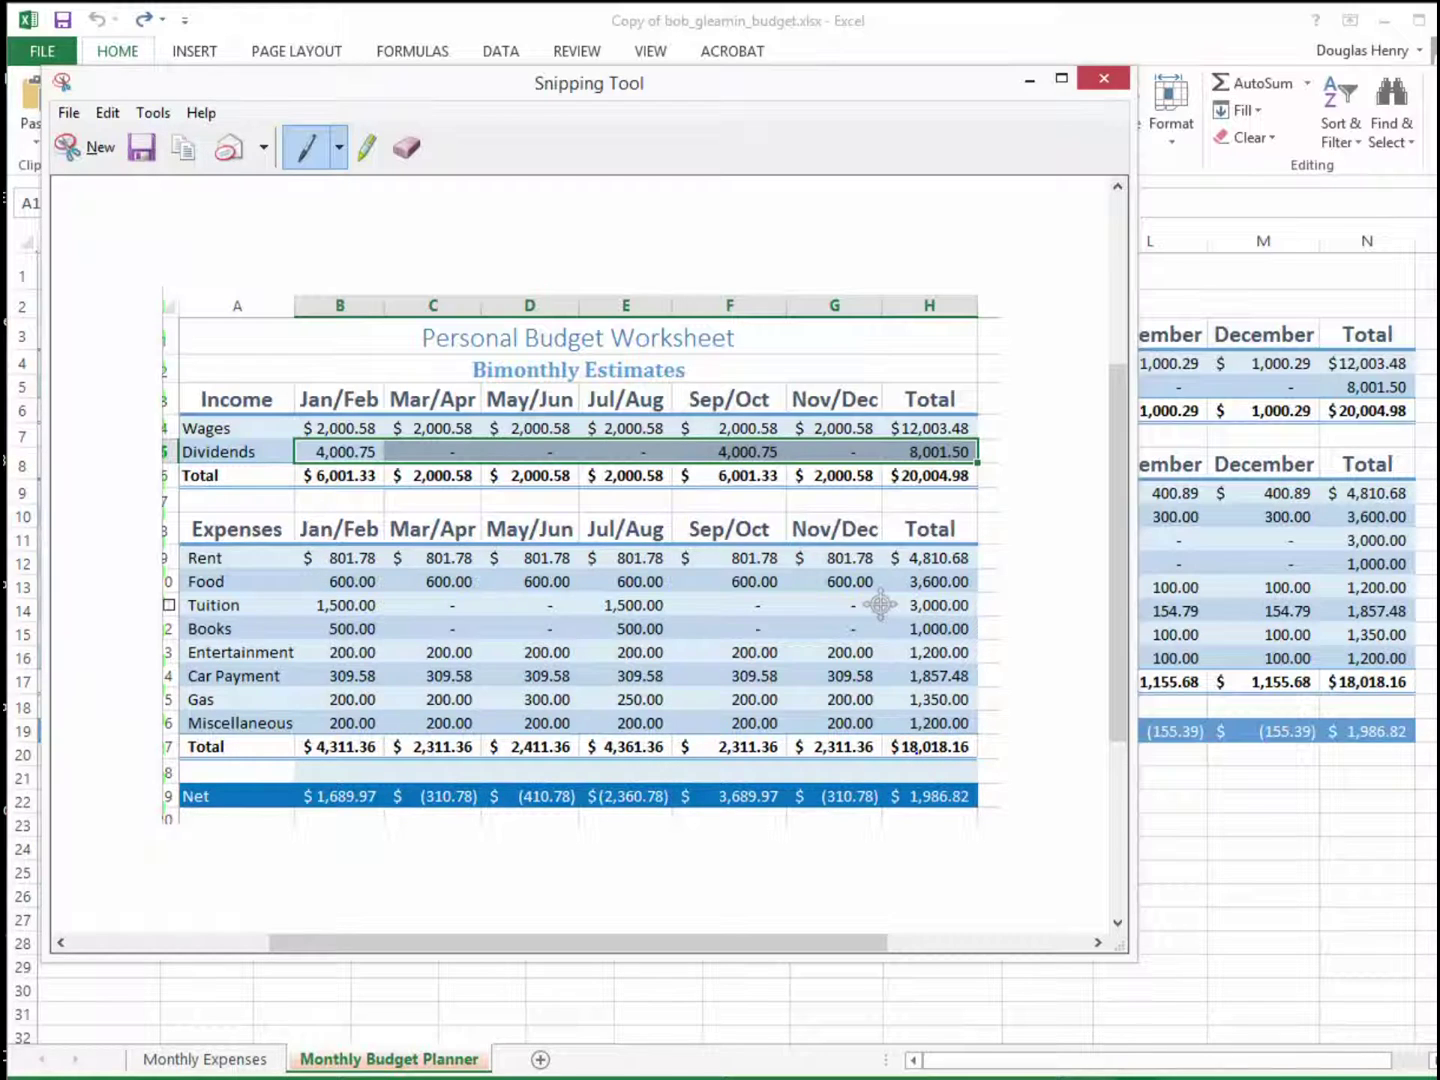
{"action": "left_click_drag", "start_coordinate": [823, 90], "coordinate": [0, 105]}
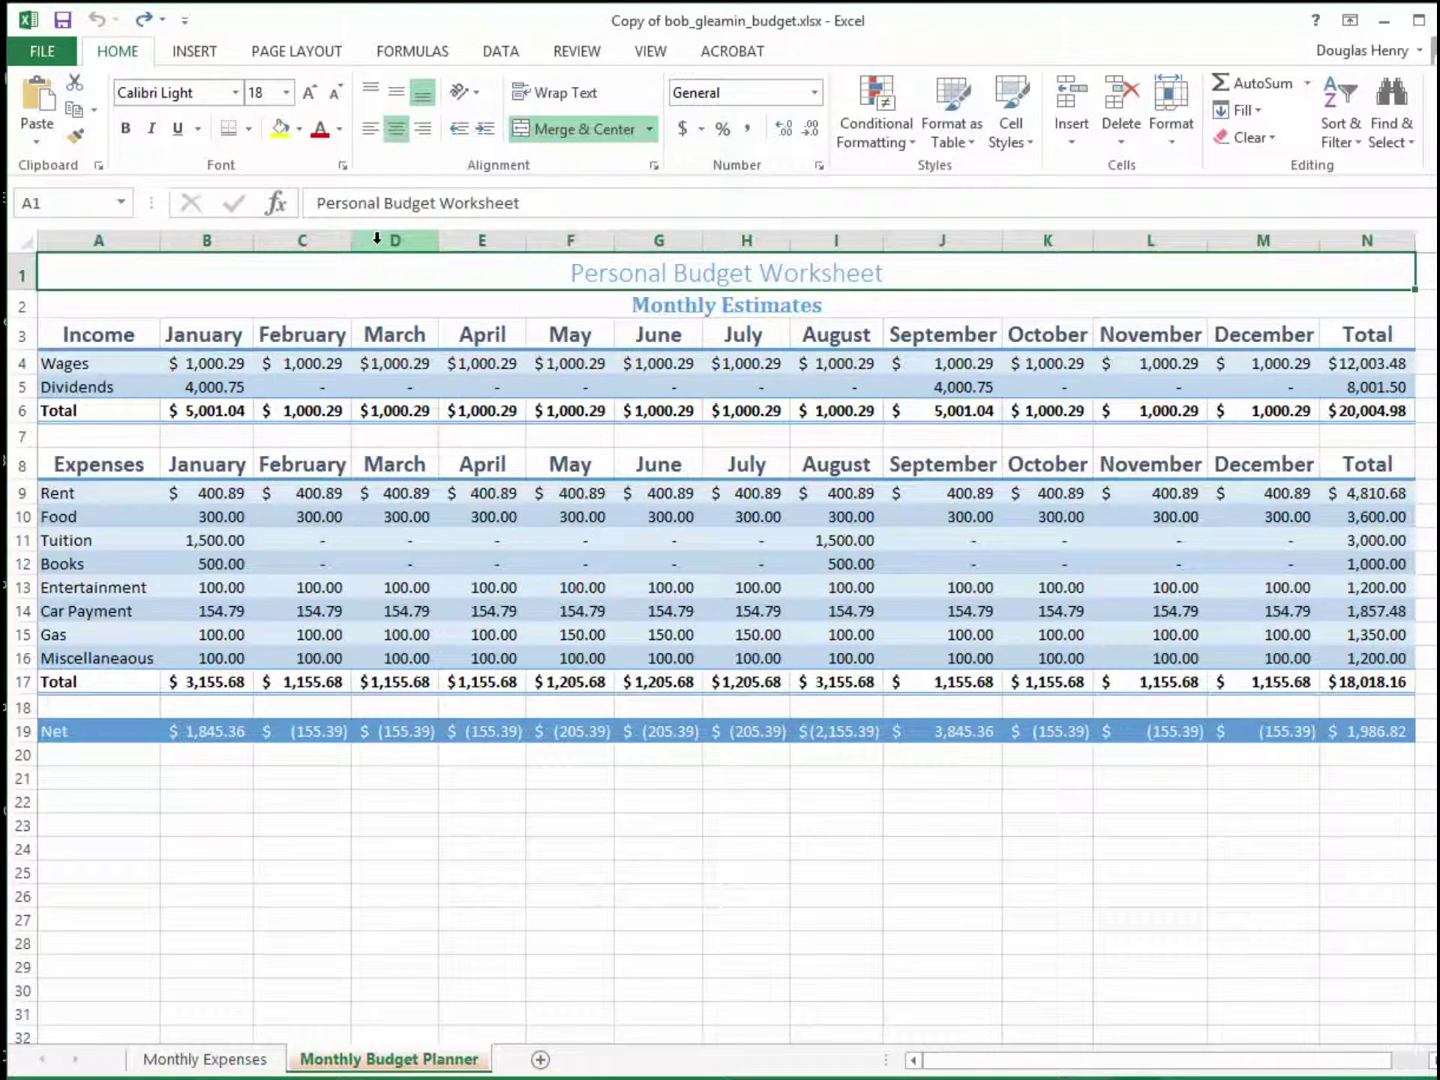
Insert a blank column before March and give it the heading Jan/Feb in cell D3.
{"action": "right_click", "coordinate": [376, 239]}
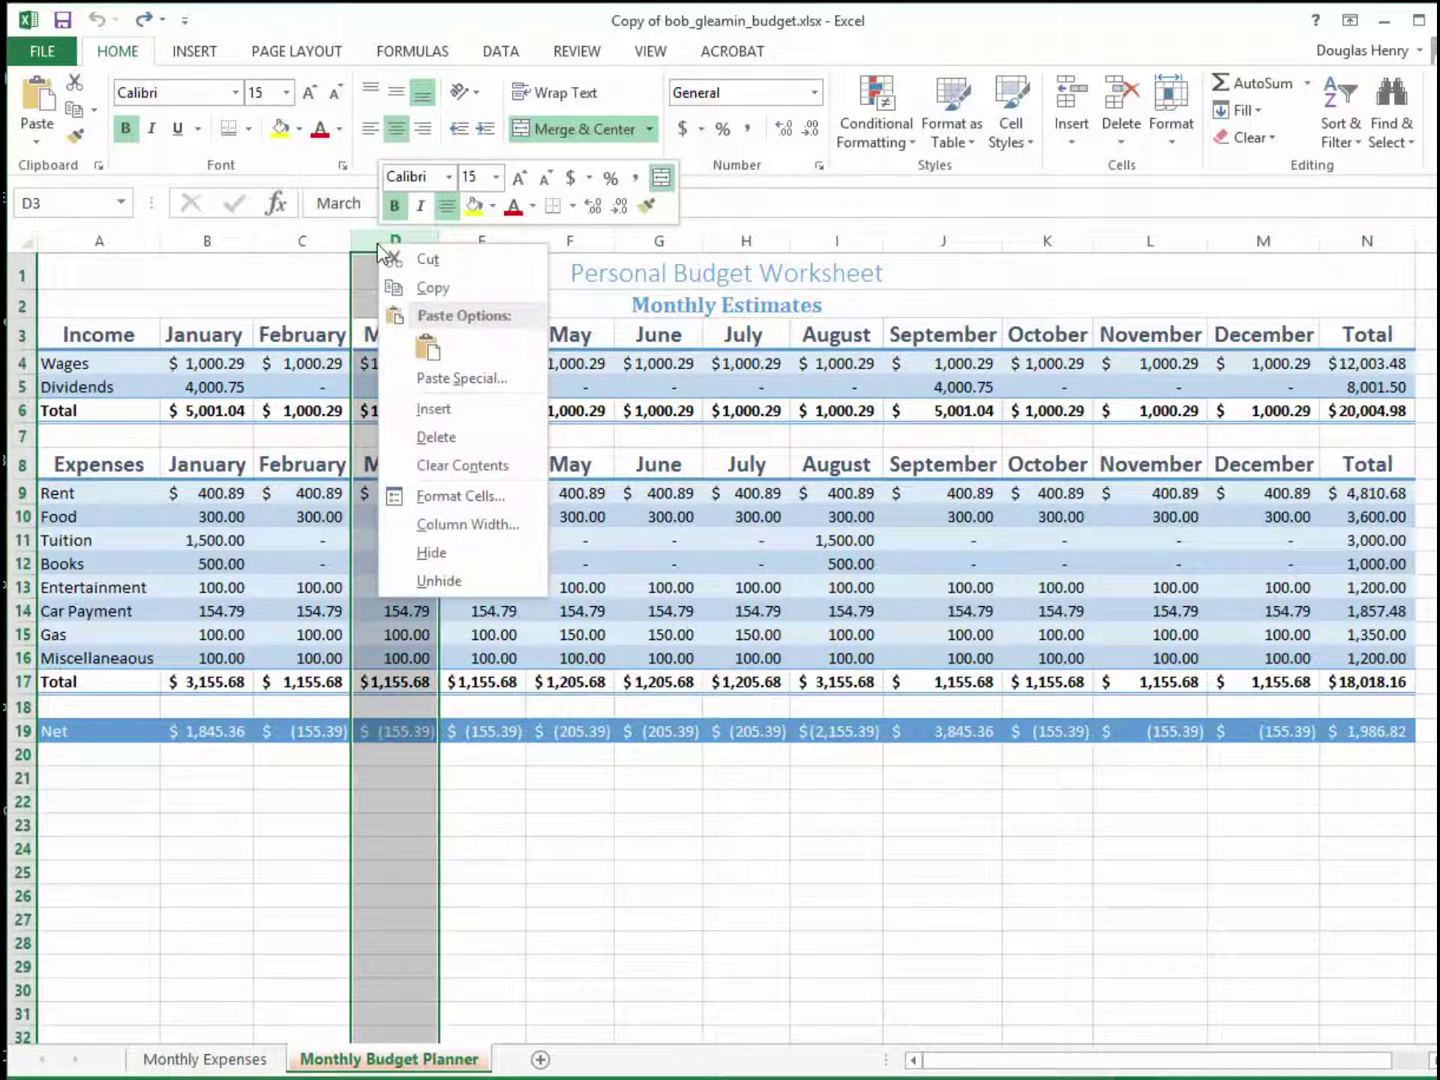
{"action": "left_click", "coordinate": [420, 411]}
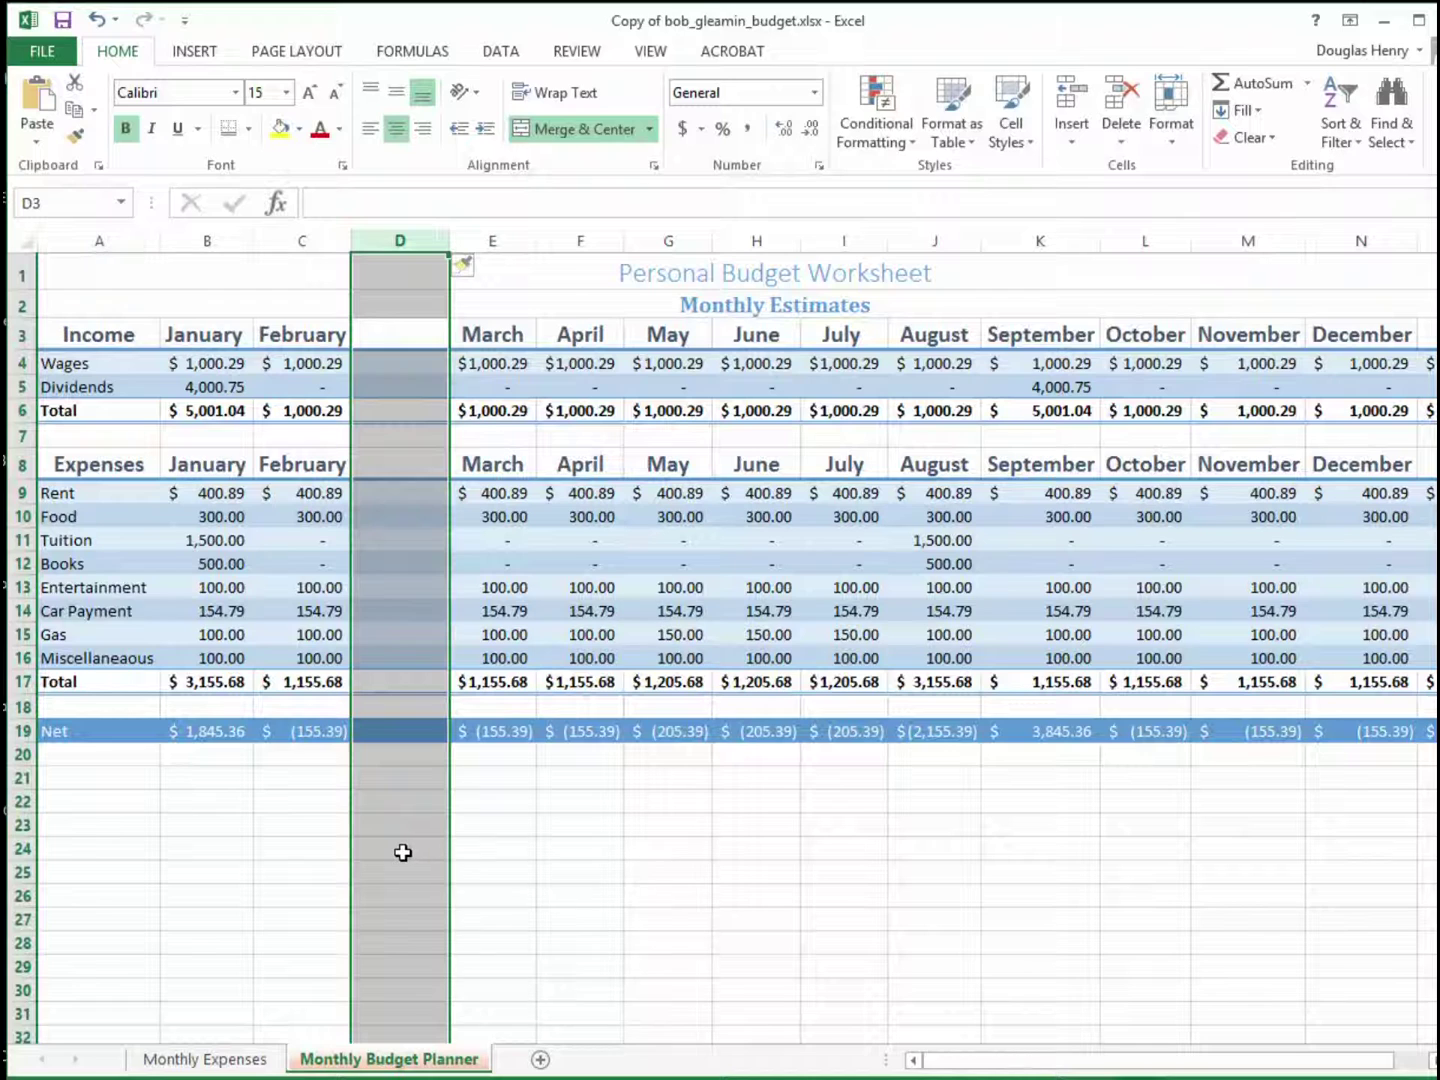
{"action": "left_click", "coordinate": [409, 342]}
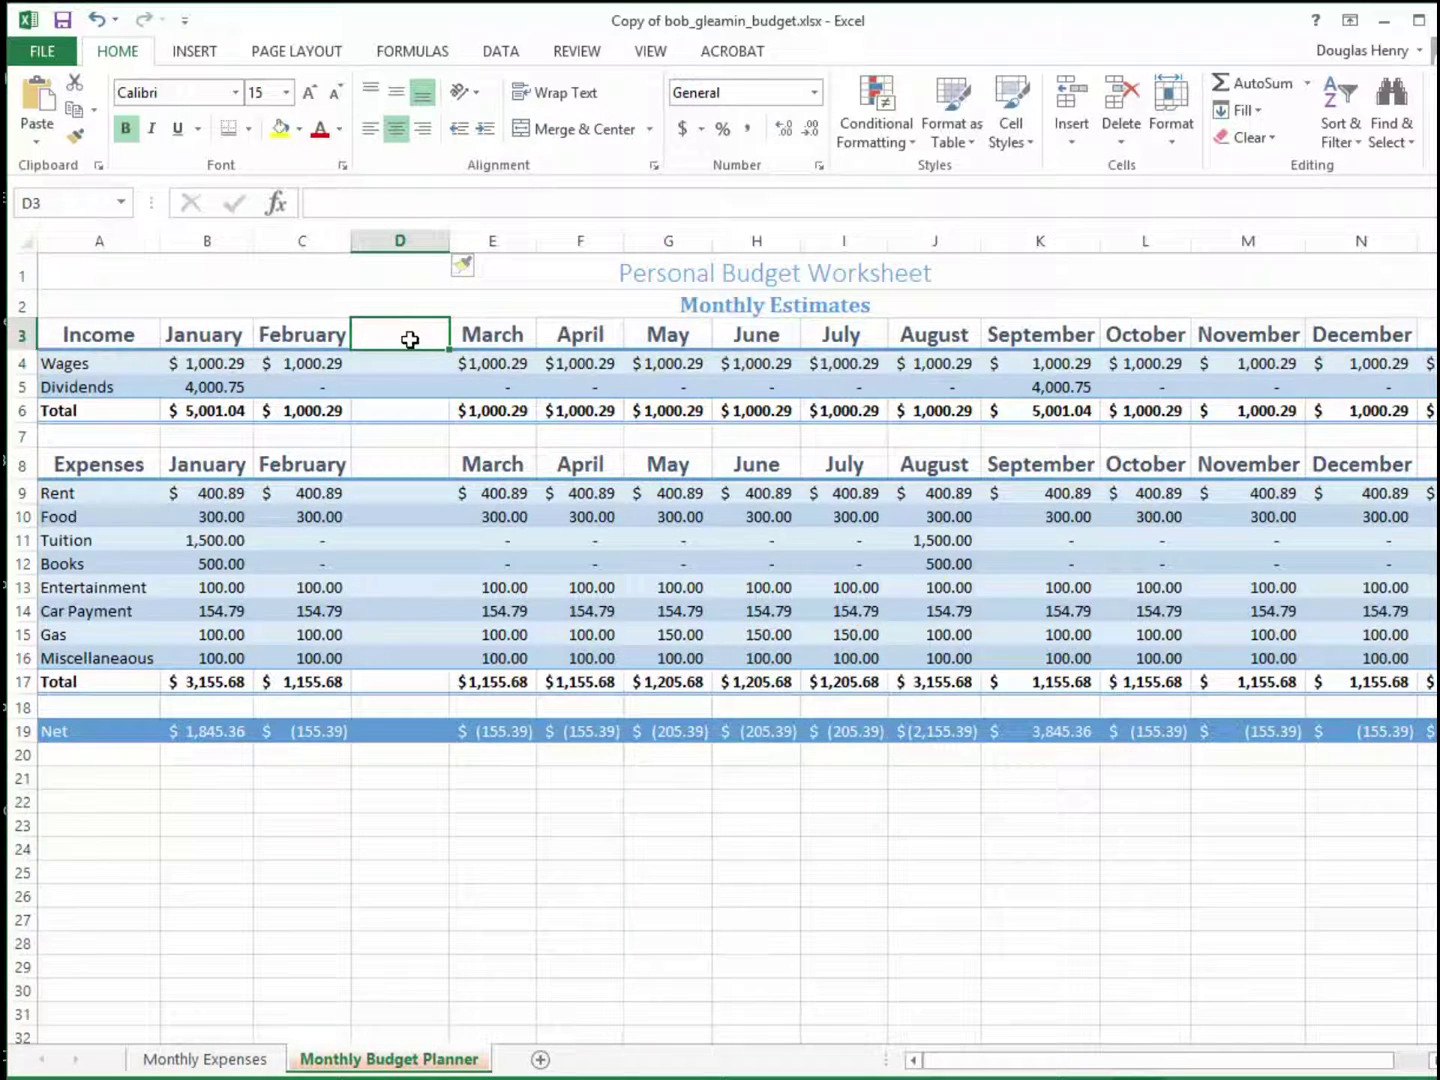
{"action": "type", "text": "Jan/Feb"}
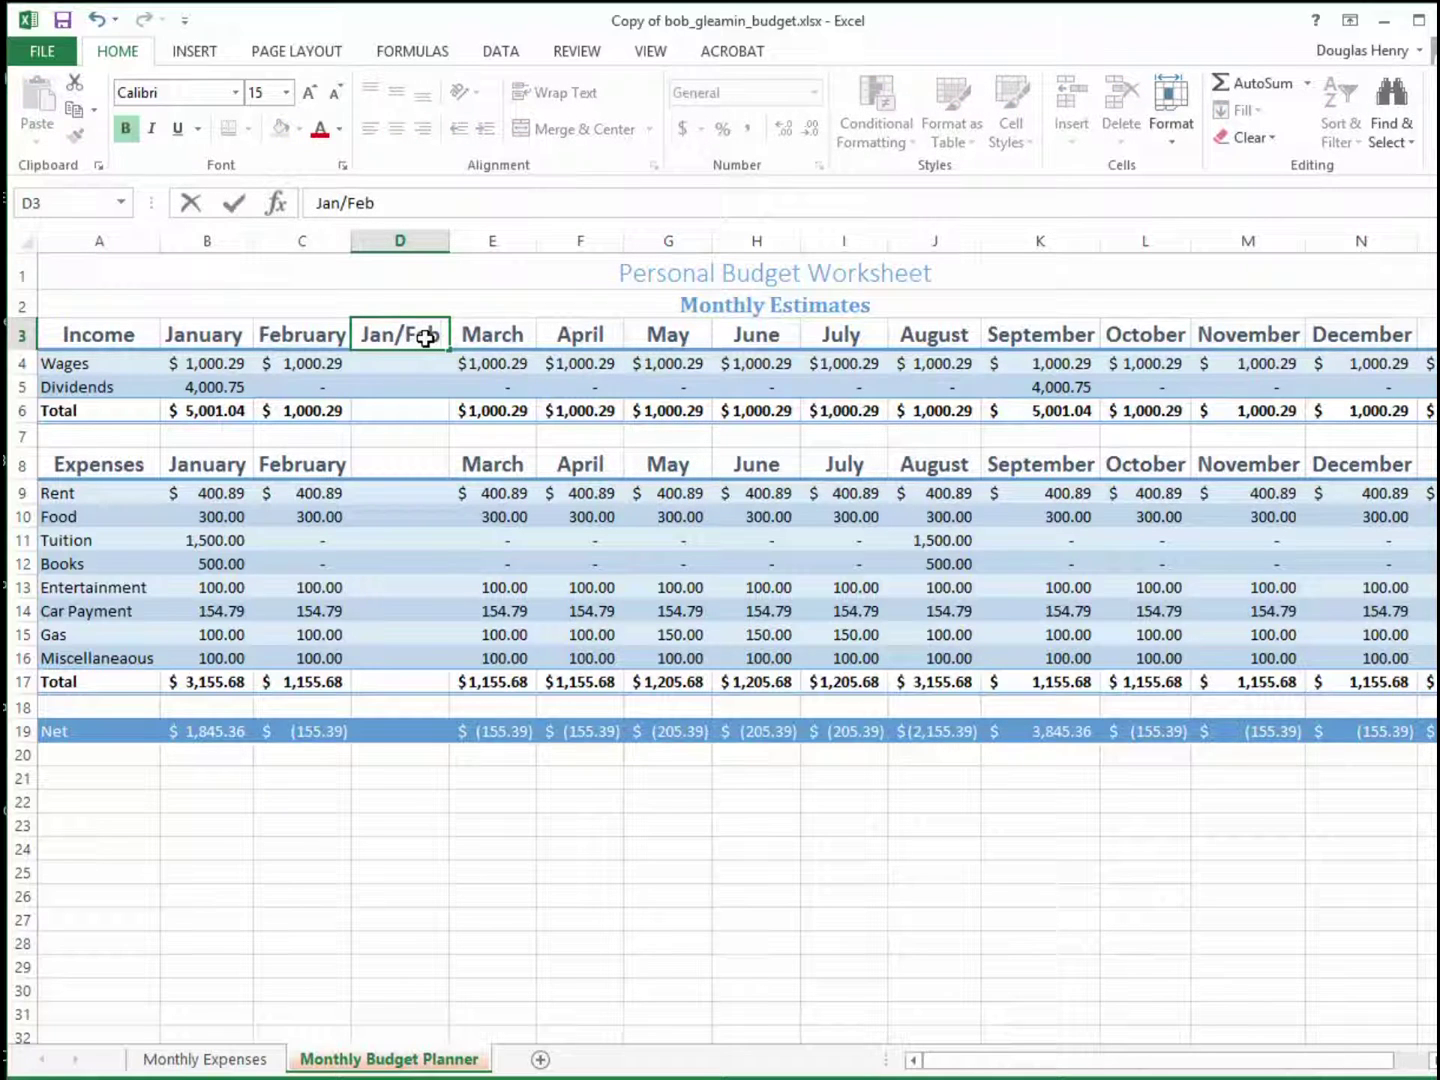
Enter =b4+c4 in cell D4 for the Jan/Feb wages and fill the formula down to the Net row, D19.
{"action": "left_click", "coordinate": [379, 365]}
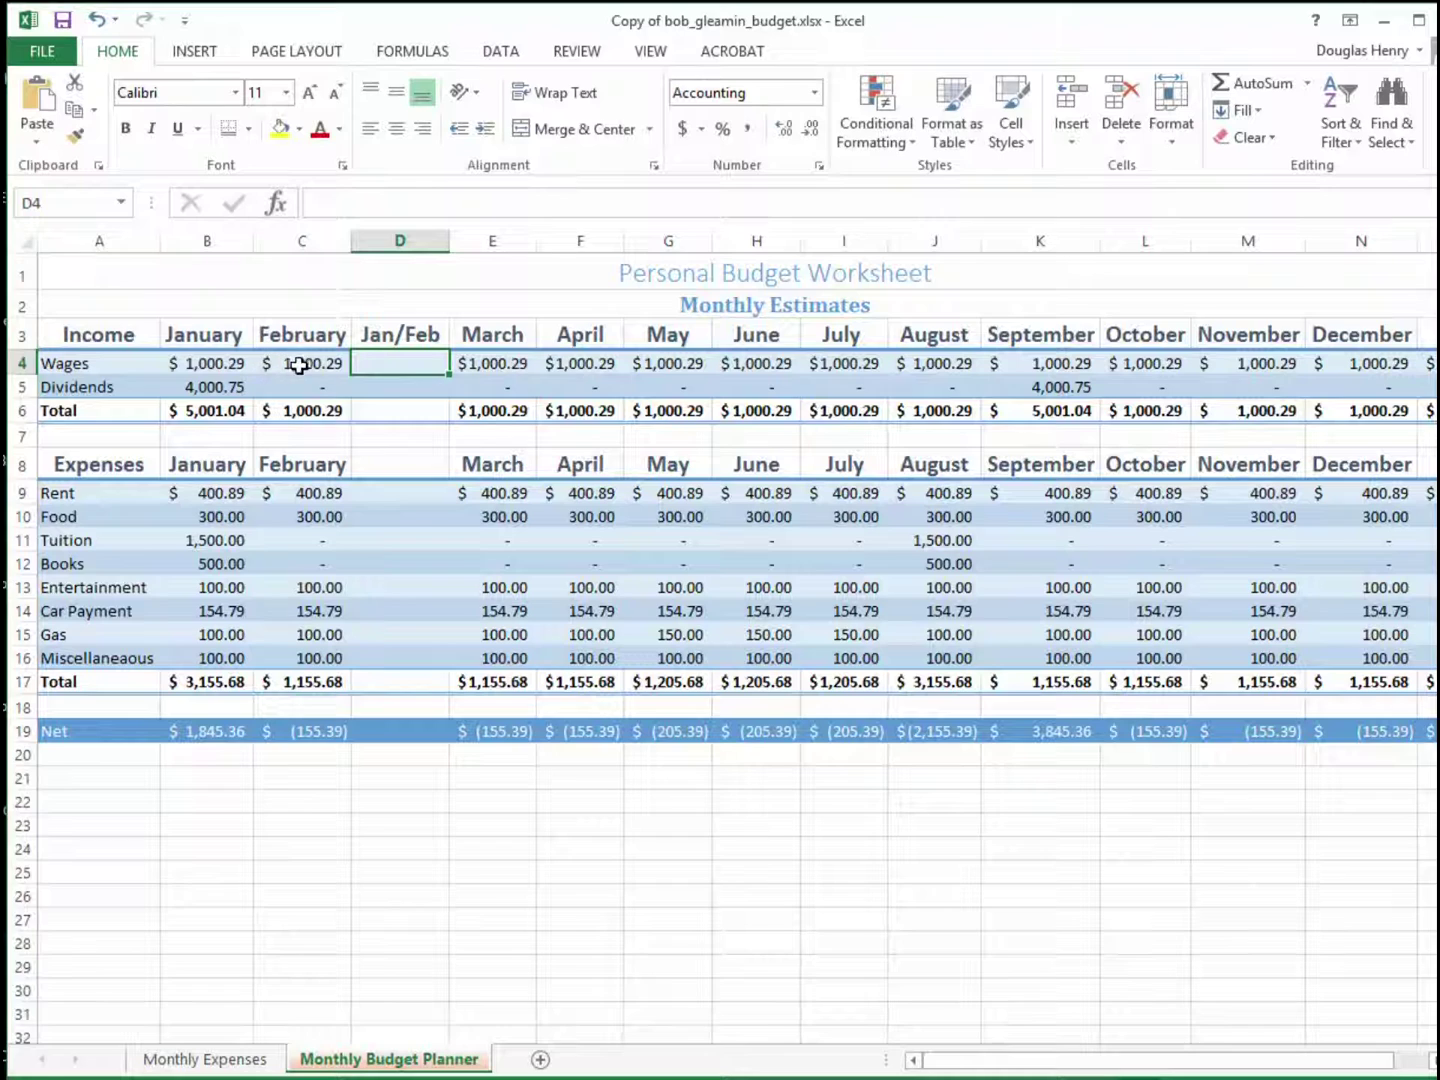
{"action": "double_click", "coordinate": [380, 364]}
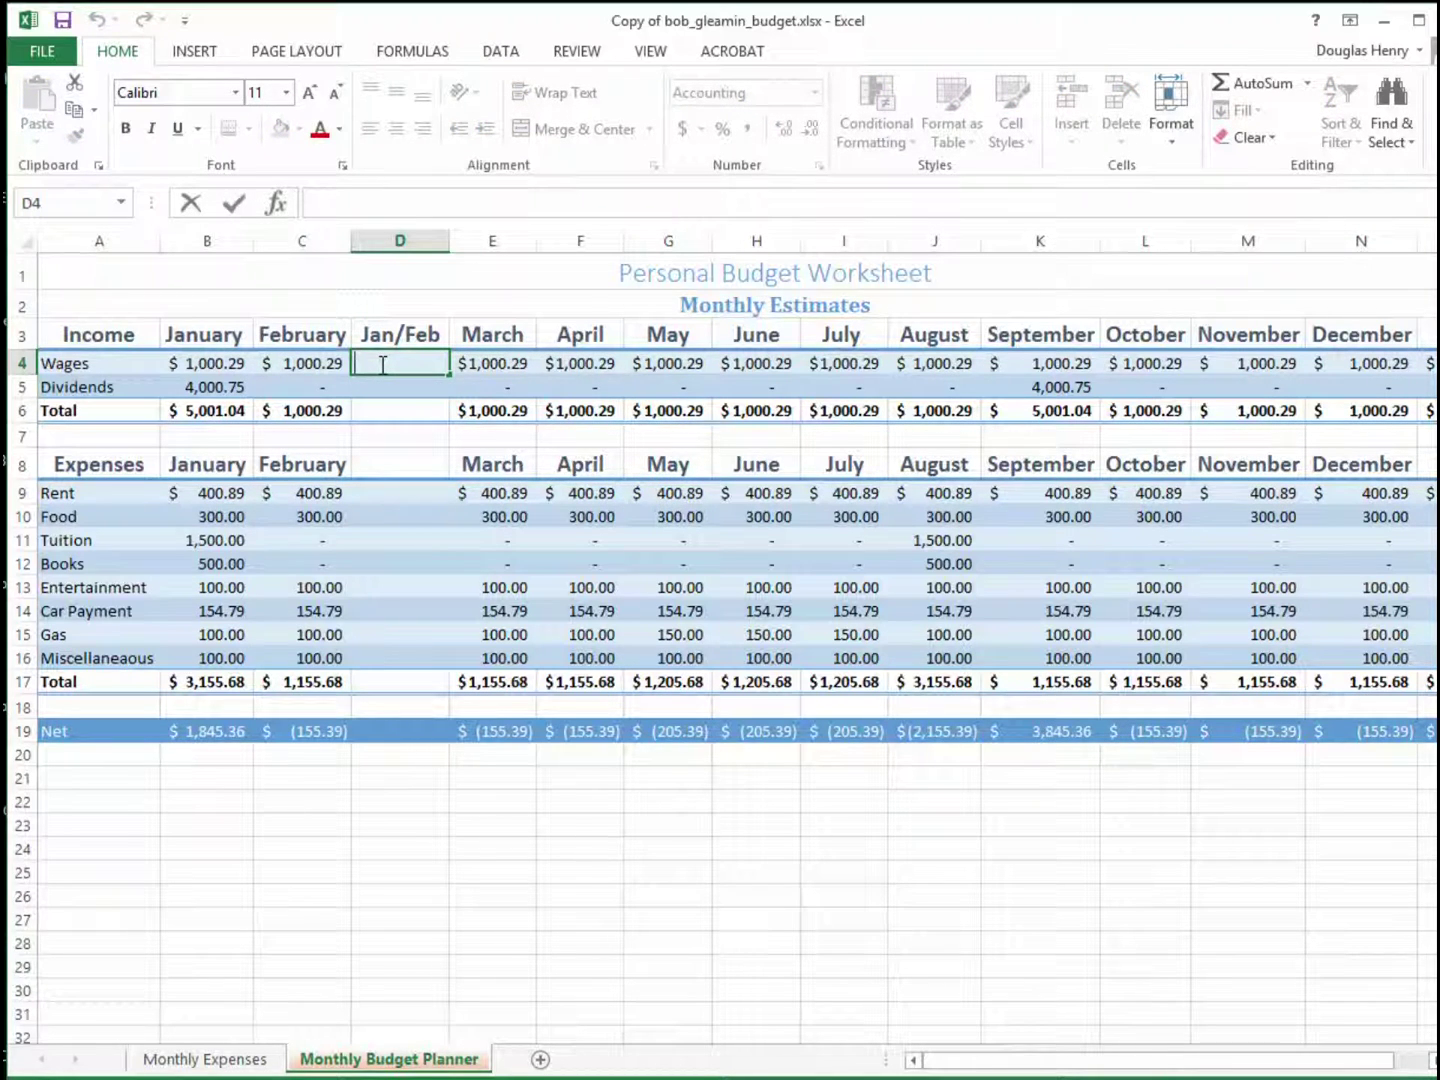
{"action": "type", "text": "=b4"}
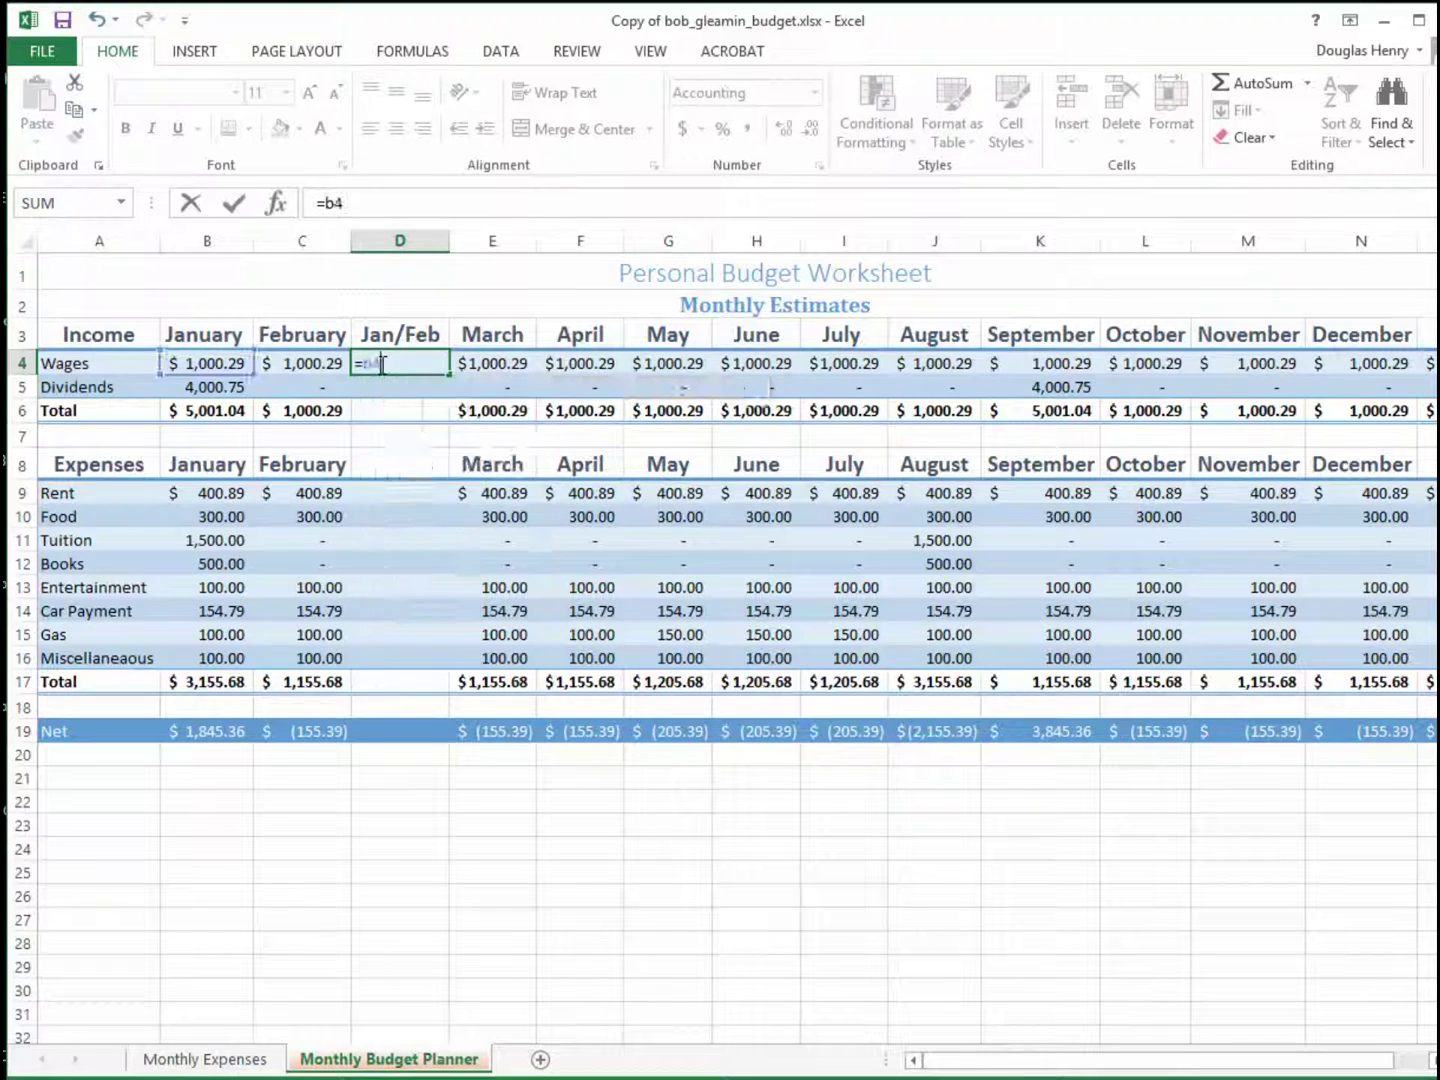
{"action": "type", "text": "+c4"}
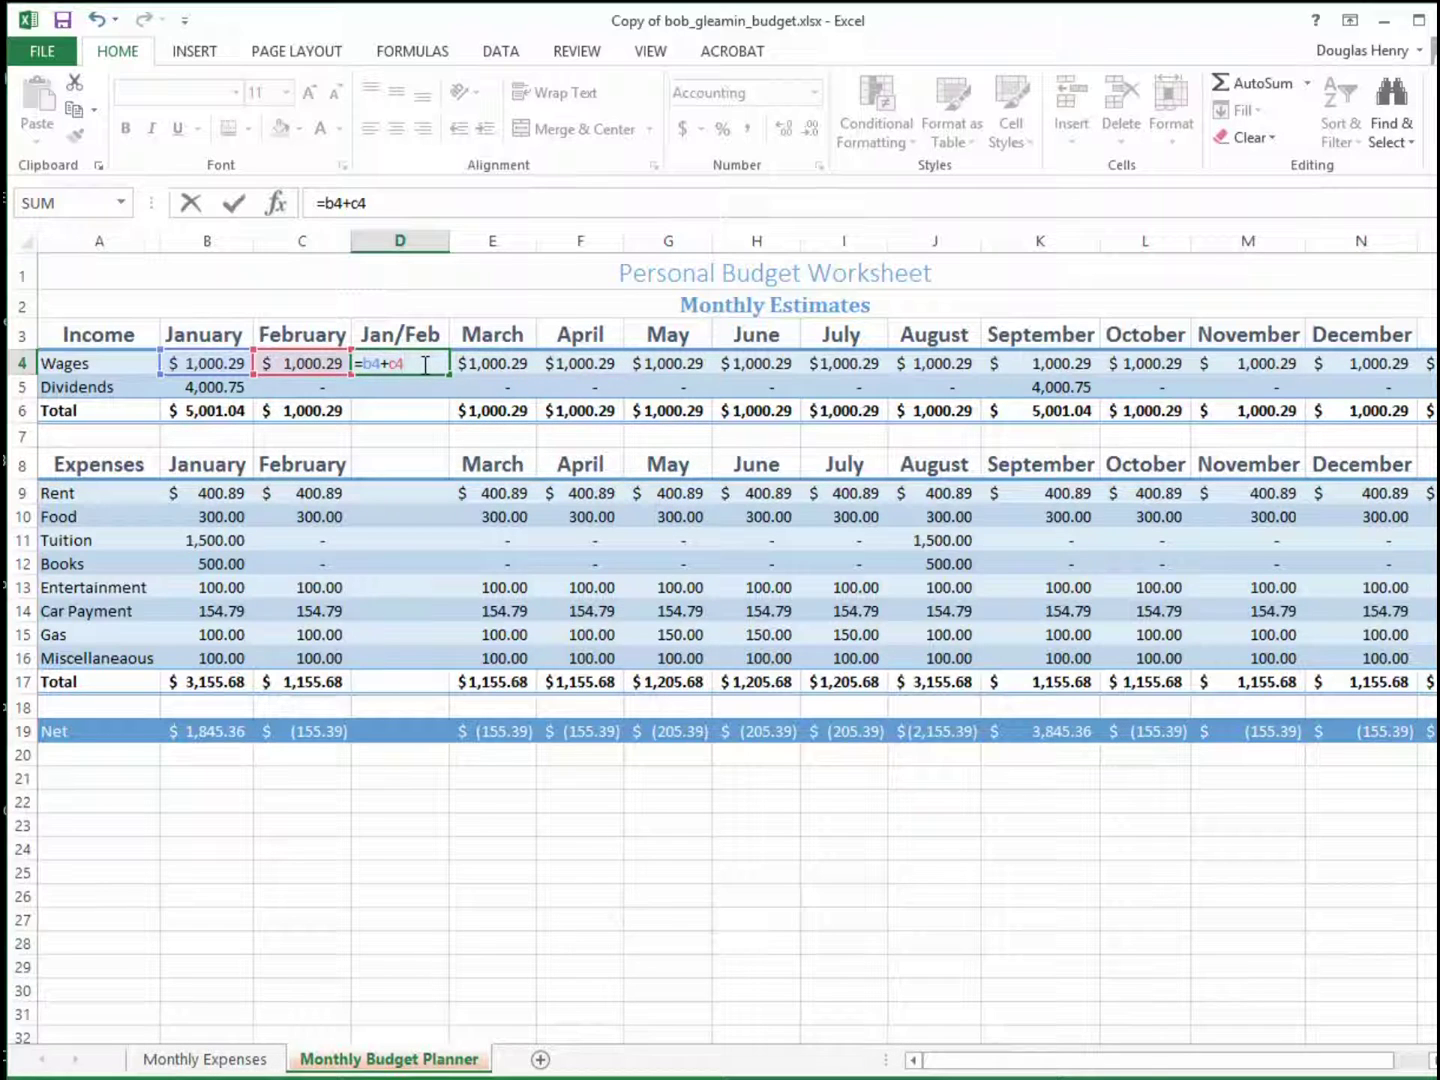
{"action": "key", "text": "Return"}
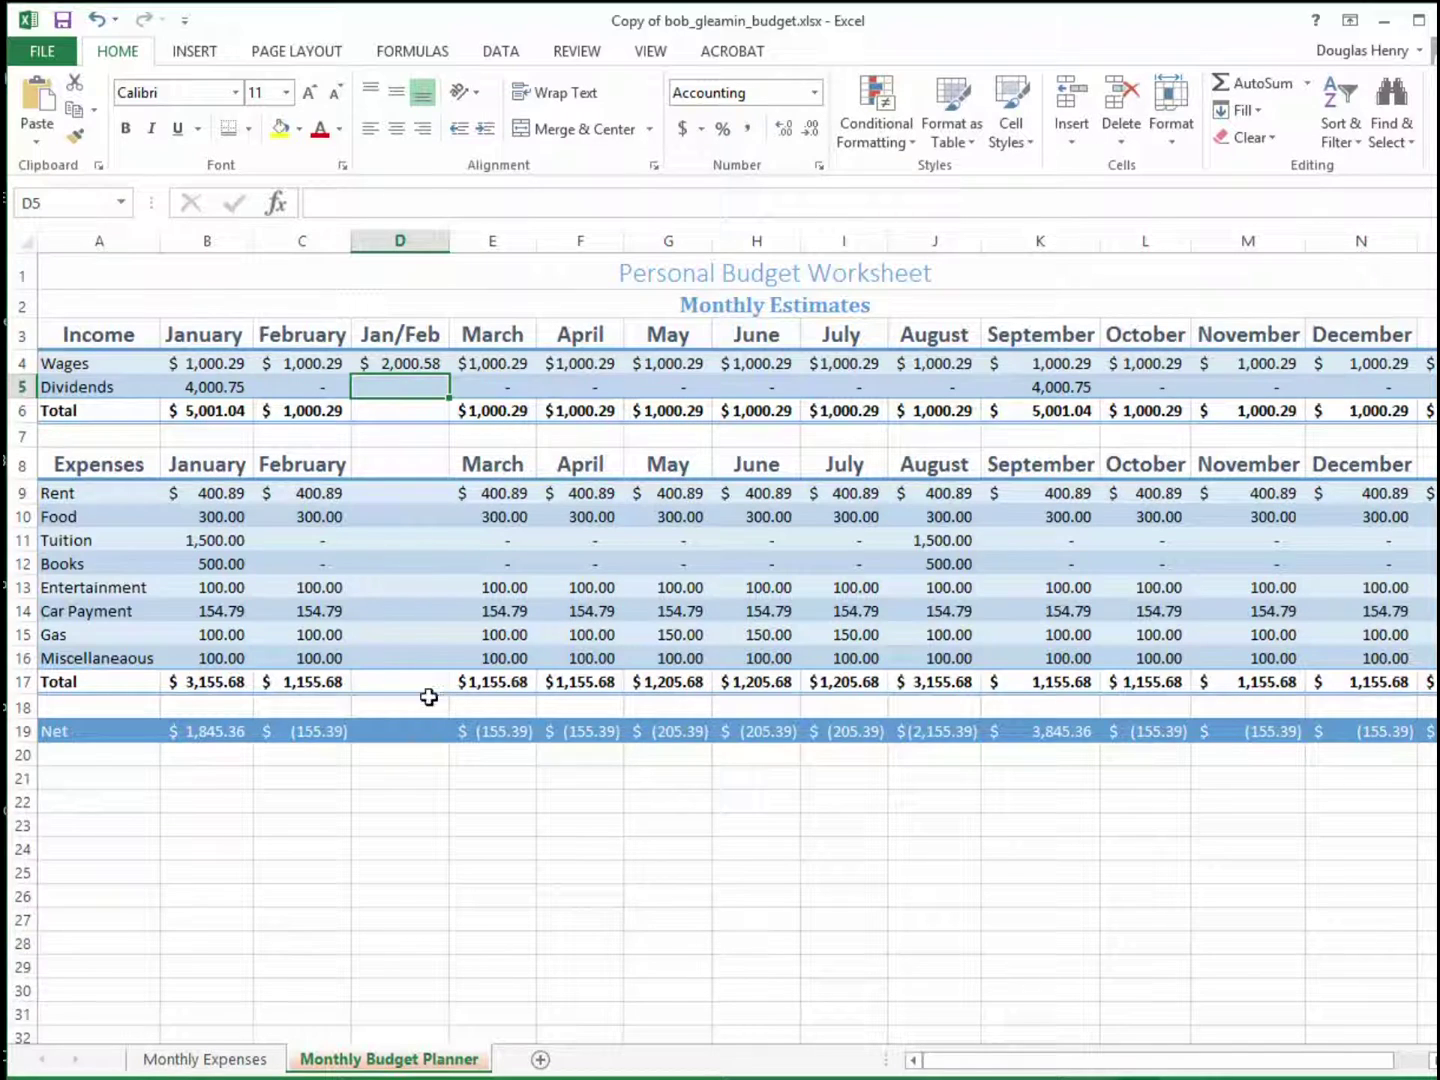
{"action": "left_click", "coordinate": [400, 363]}
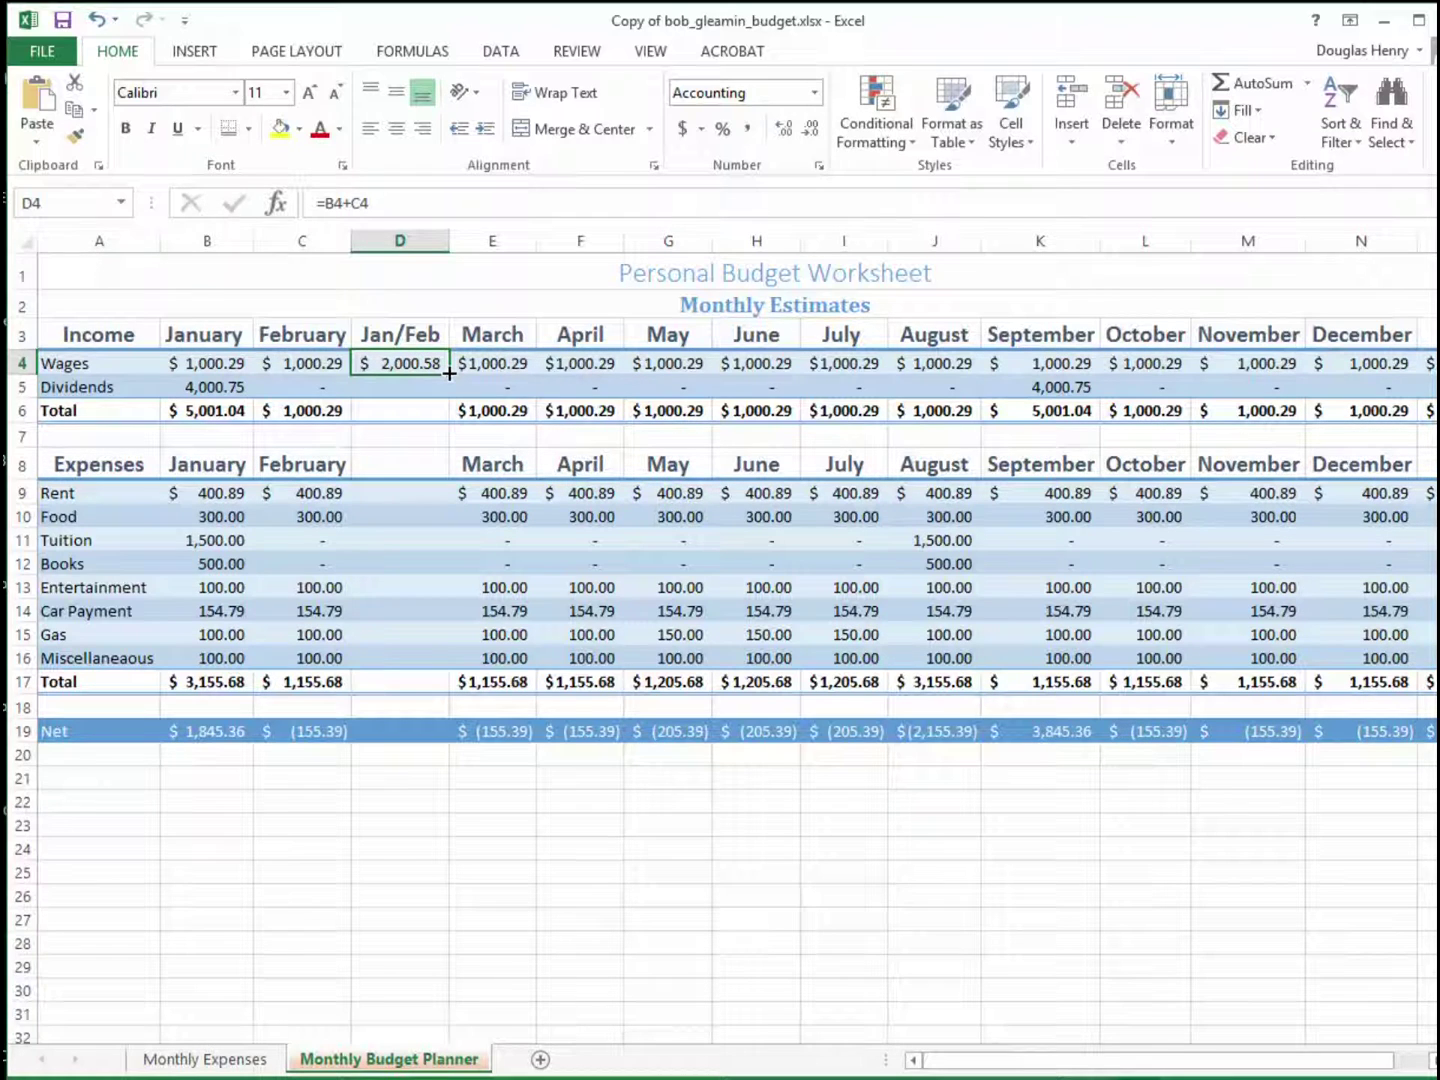
{"action": "left_click_drag", "start_coordinate": [449, 373], "coordinate": [450, 746]}
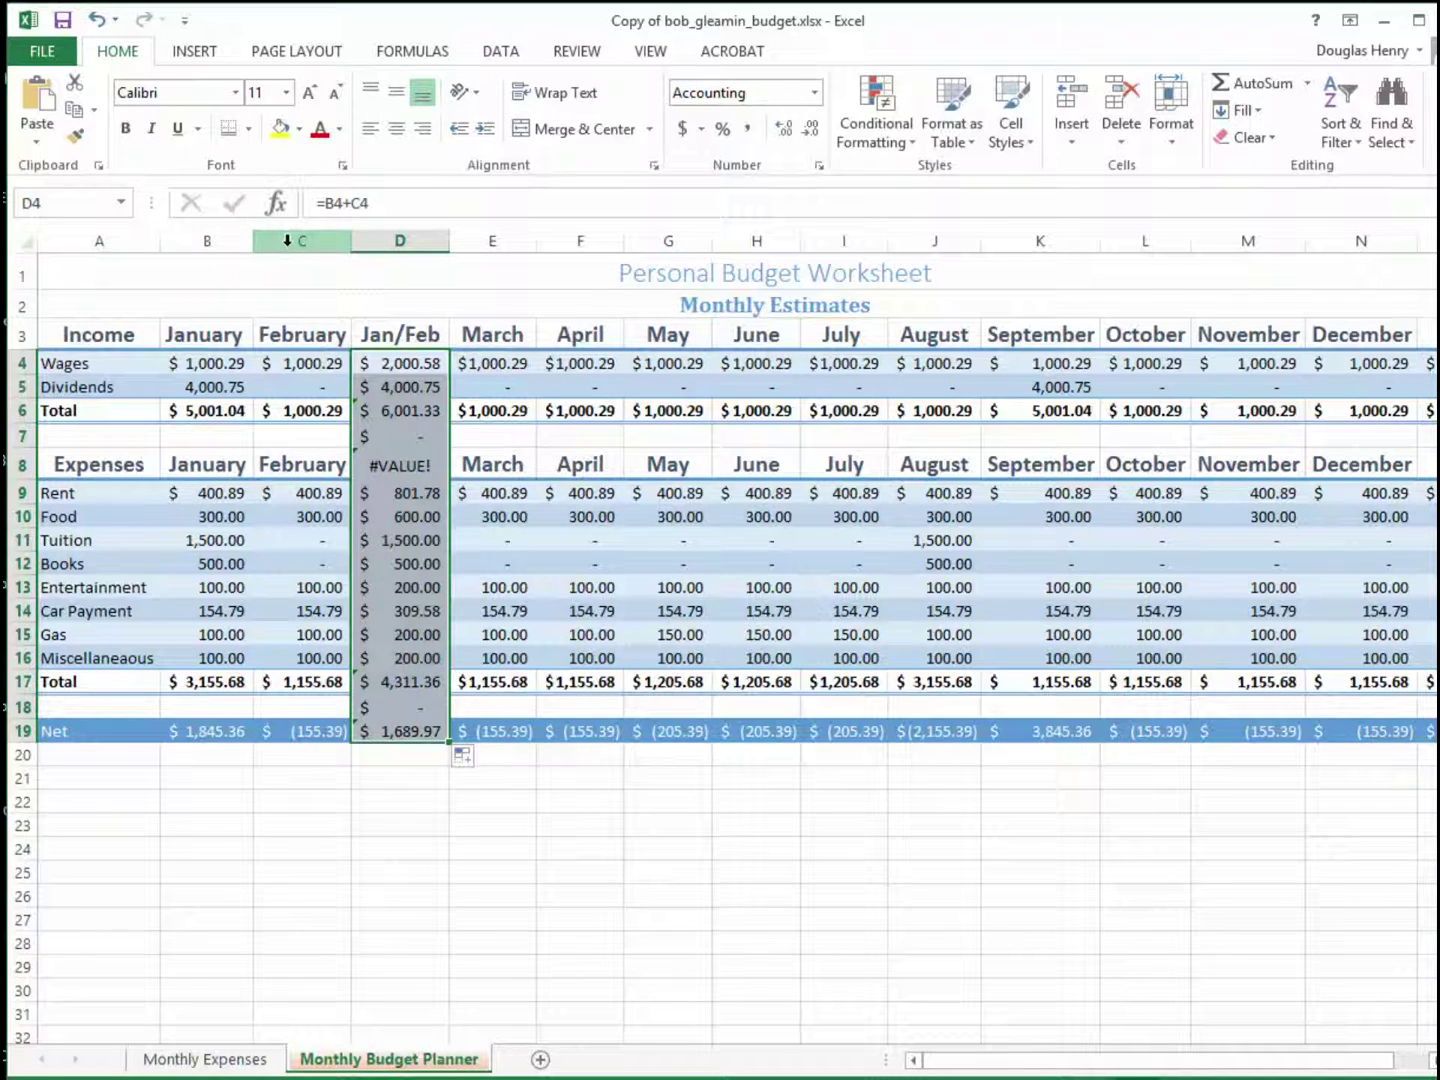
Try deleting the January and February columns while Jan/Feb still holds formulas, and undo the deletion.
{"action": "left_click", "coordinate": [194, 241]}
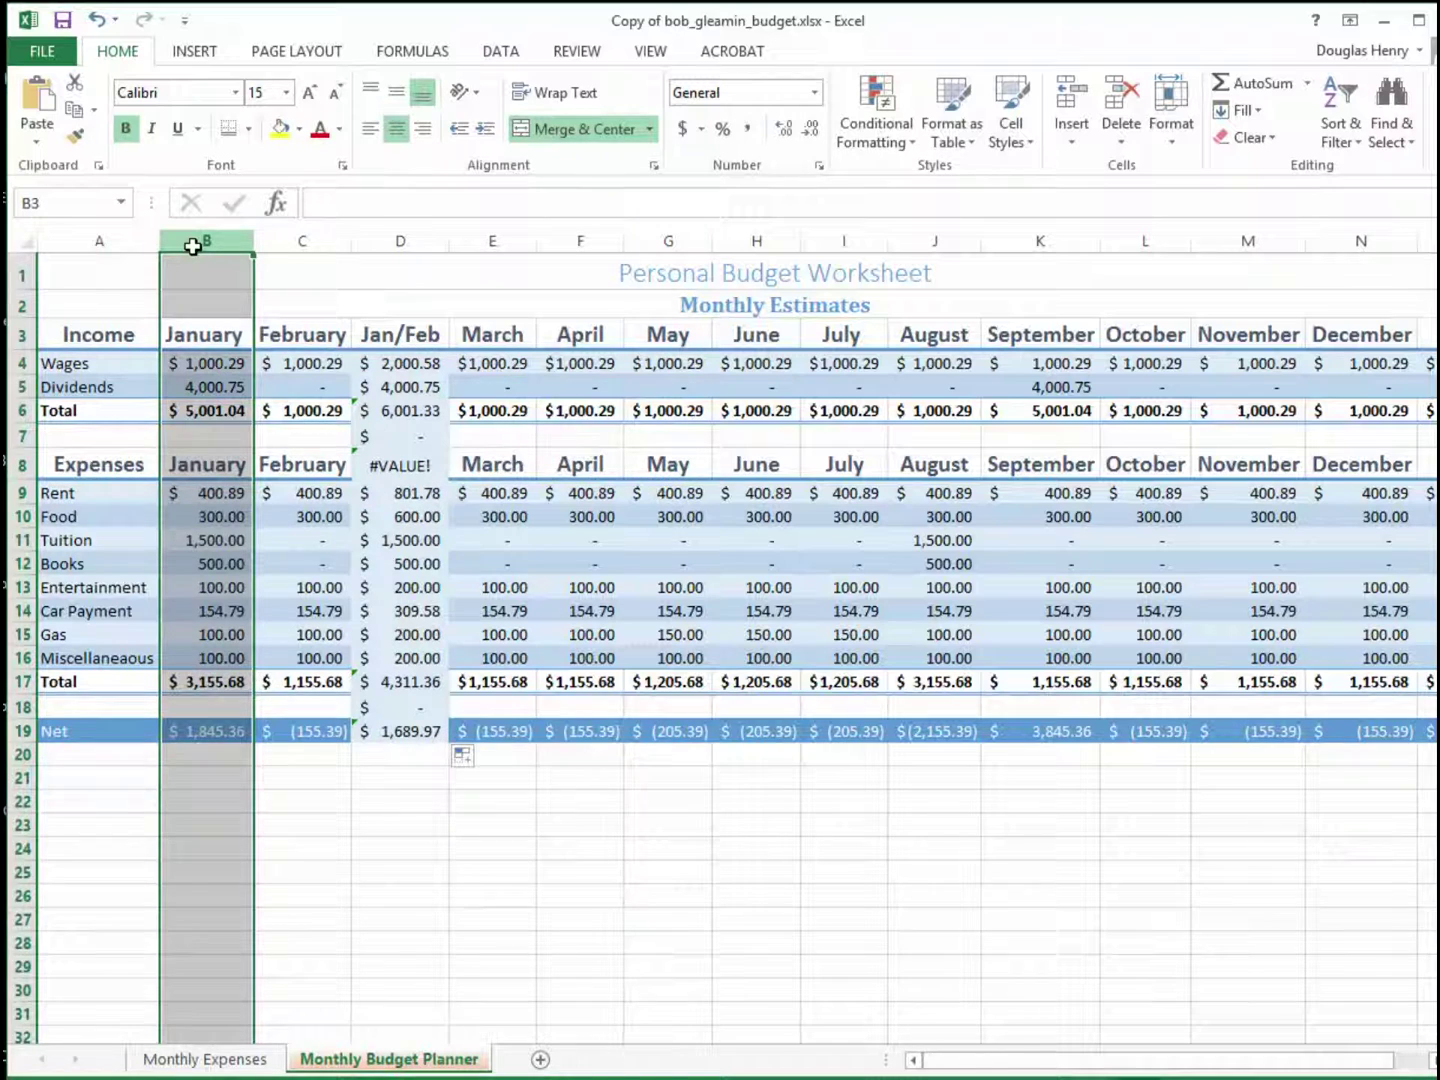
{"action": "left_click", "coordinate": [281, 241], "text": "shift"}
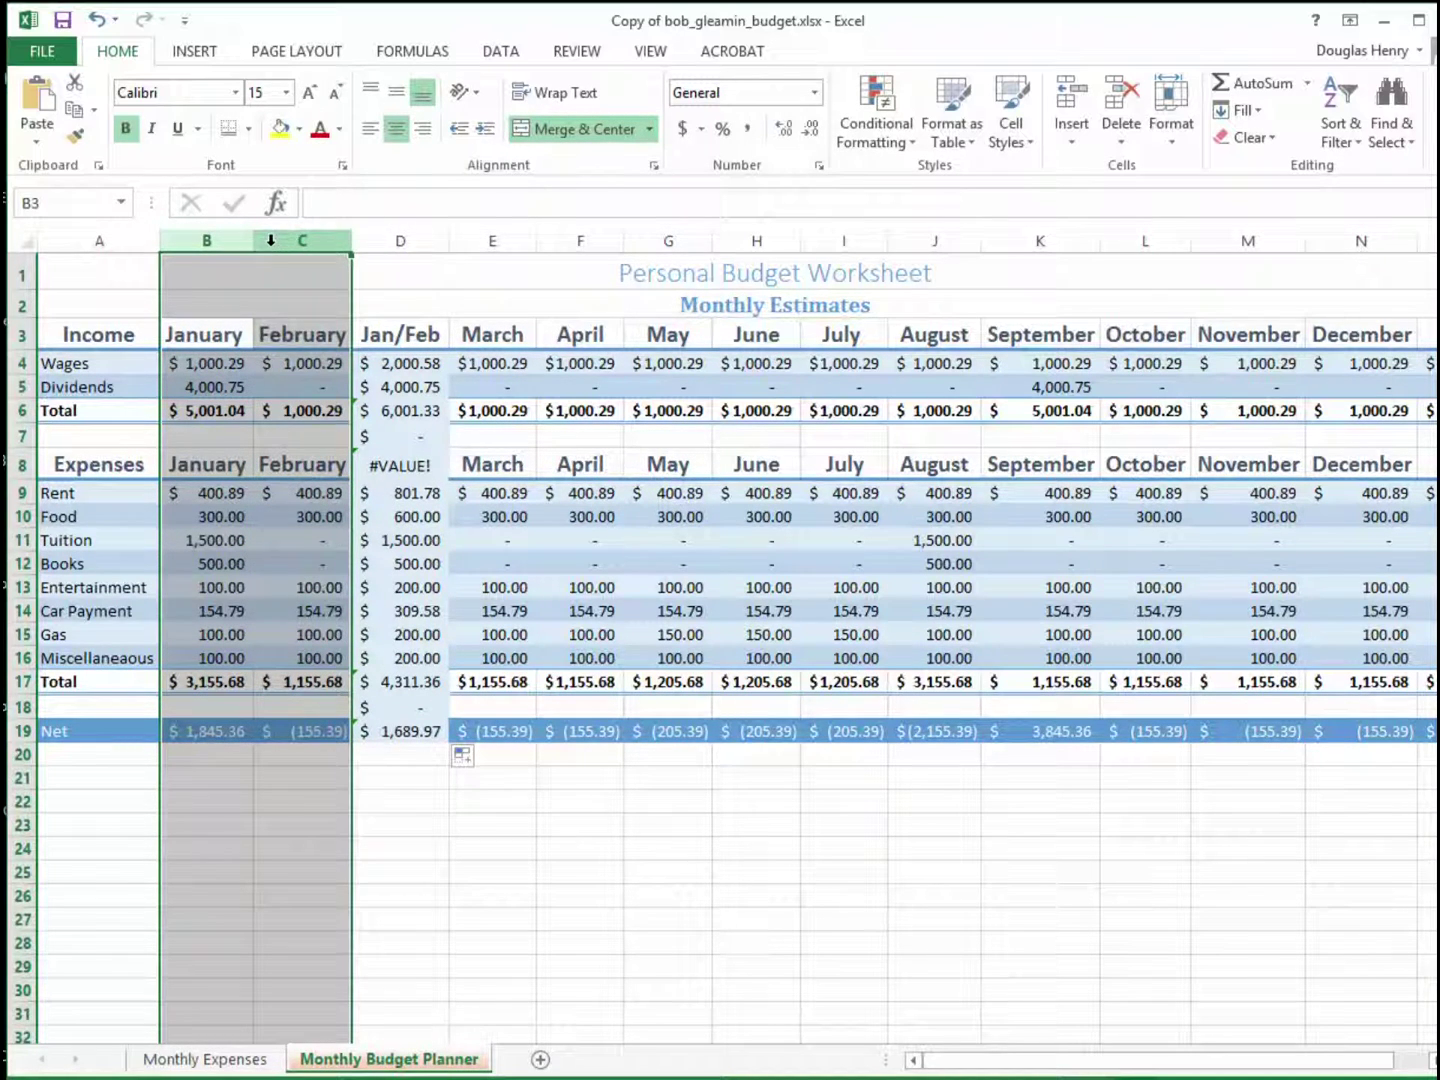
{"action": "right_click", "coordinate": [273, 243]}
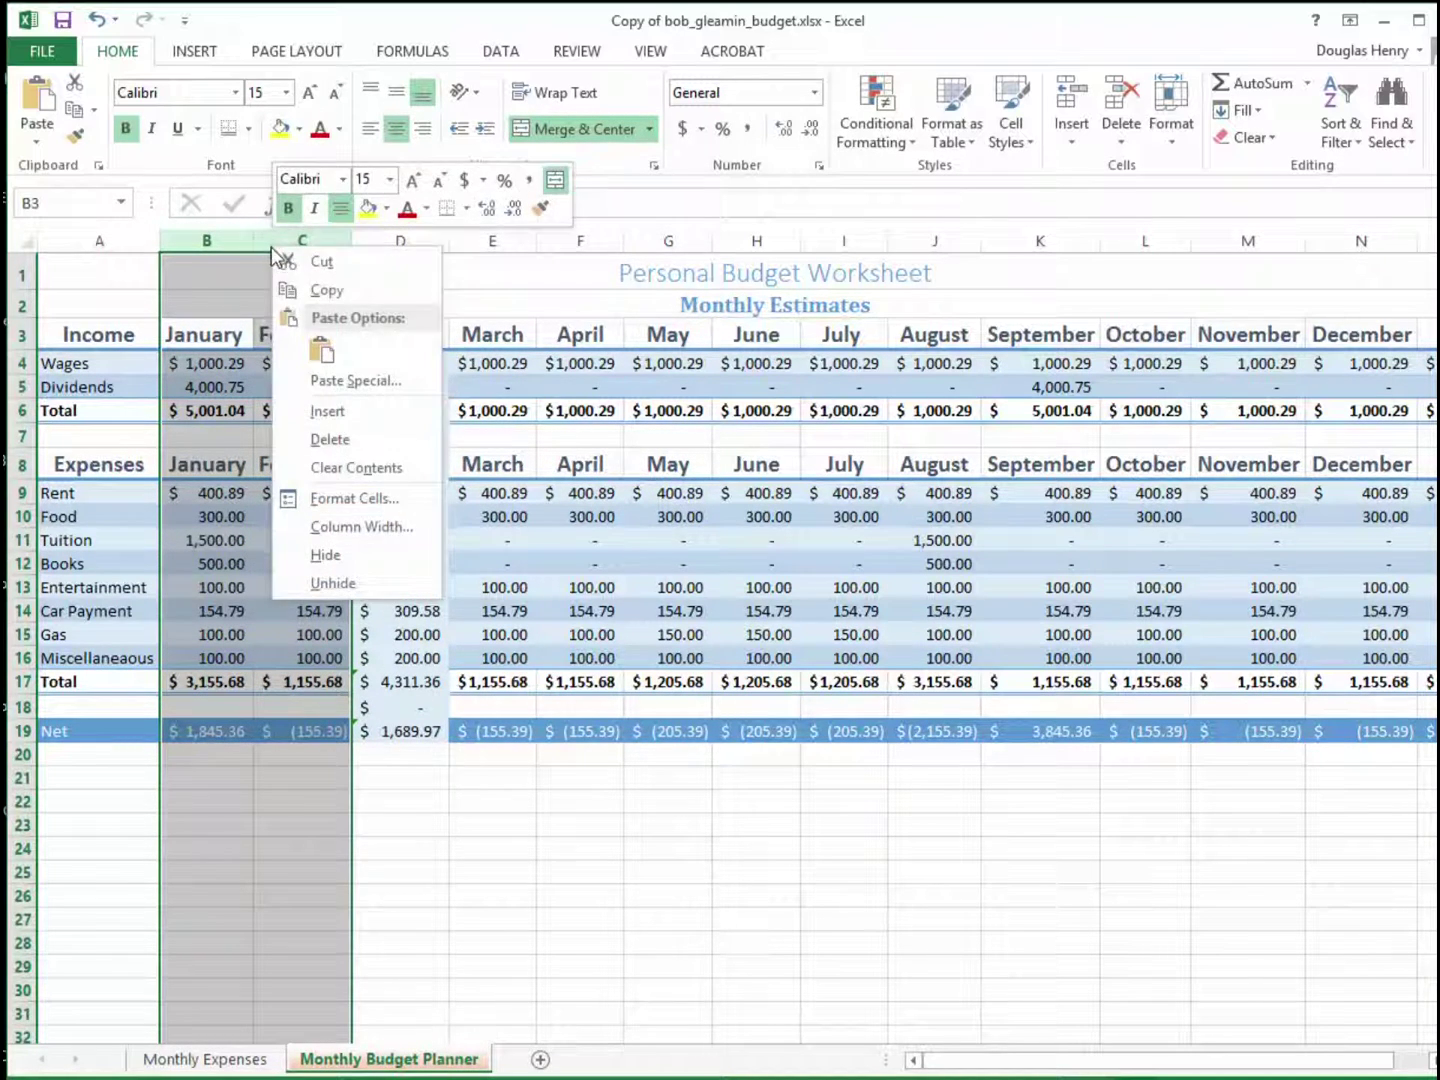
{"action": "left_click", "coordinate": [312, 436]}
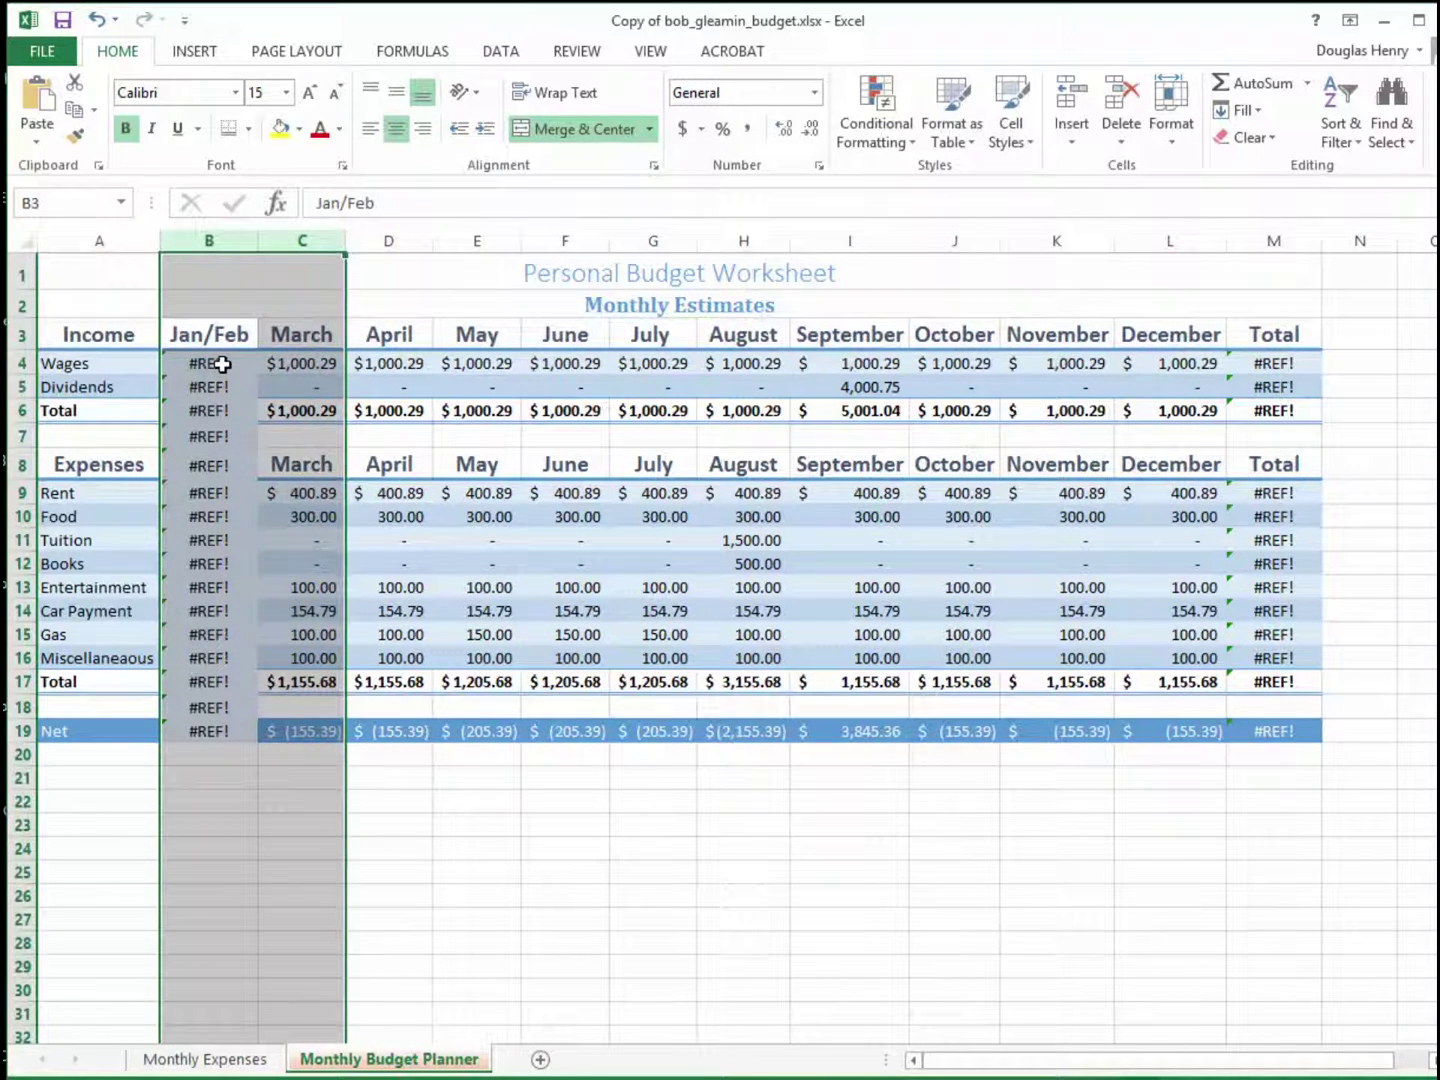
{"action": "left_click", "coordinate": [98, 23]}
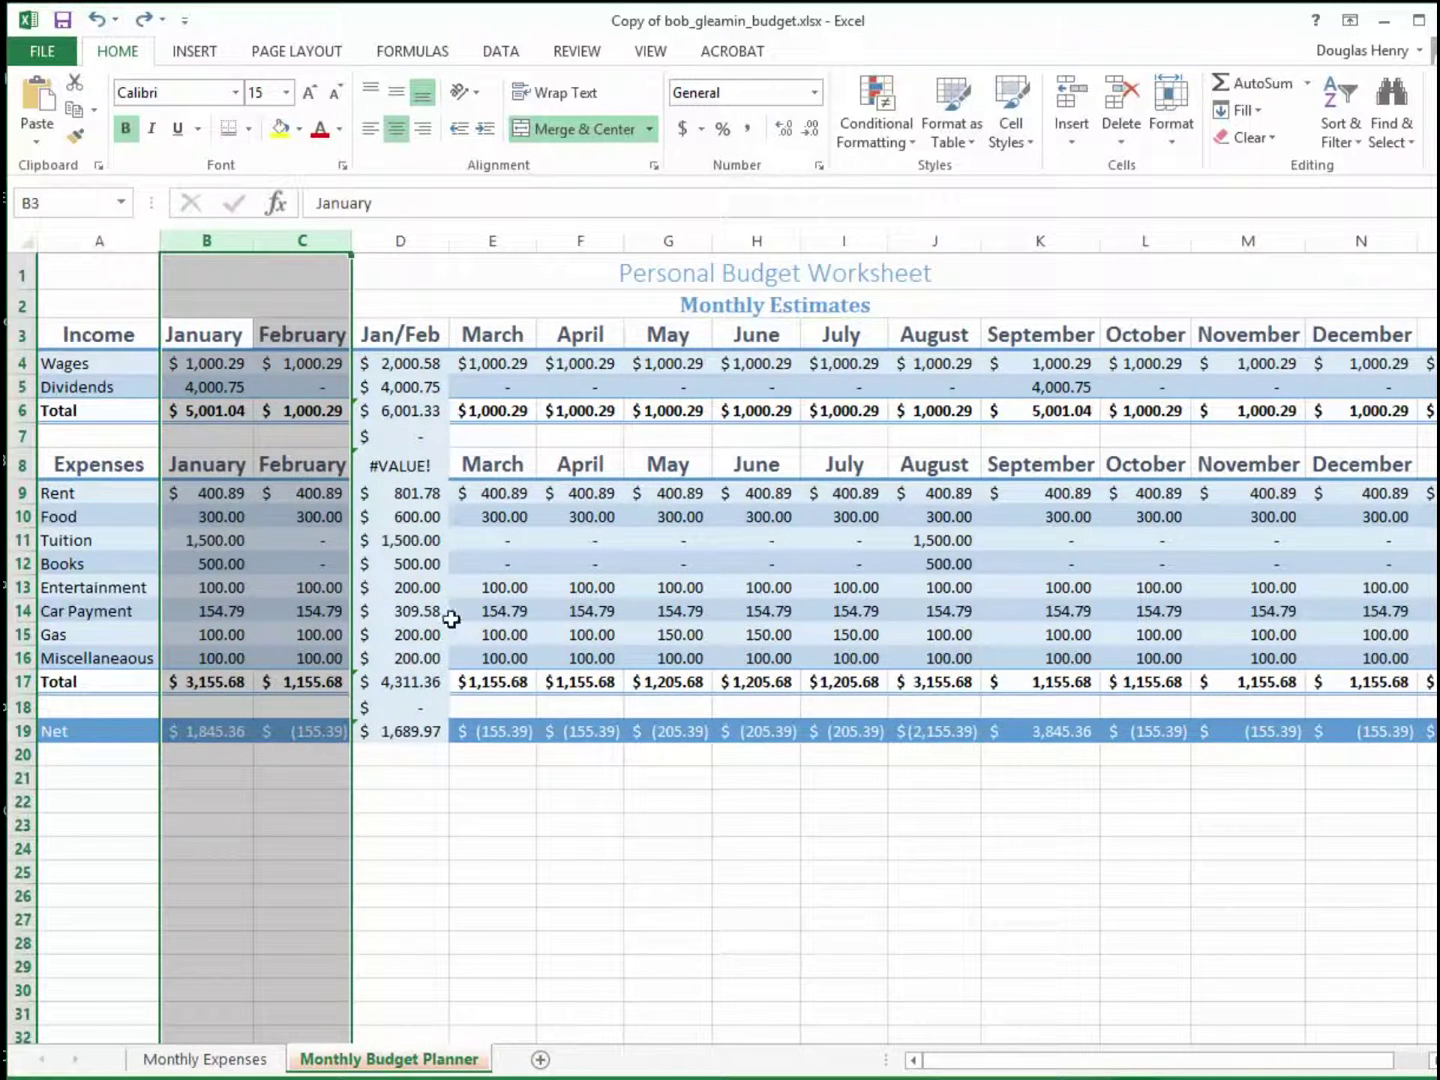
Copy the Jan/Feb formulas in D4:D19 and paste them over themselves as values only.
{"action": "left_click", "coordinate": [421, 365]}
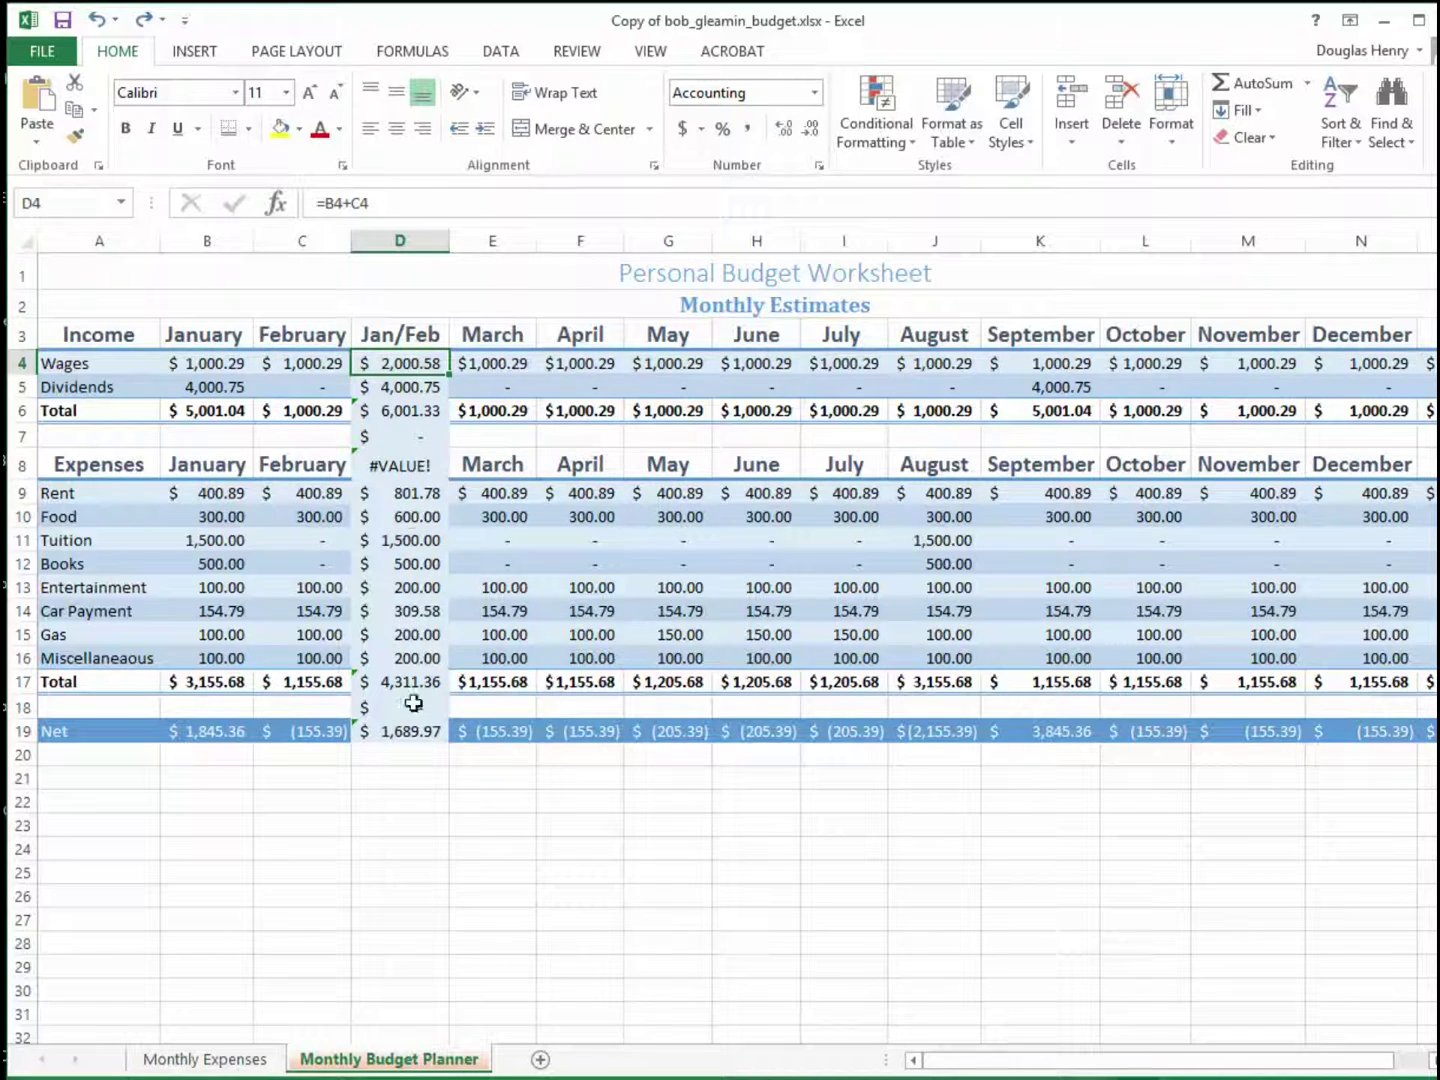
{"action": "left_click_drag", "start_coordinate": [417, 733], "coordinate": [416, 734]}
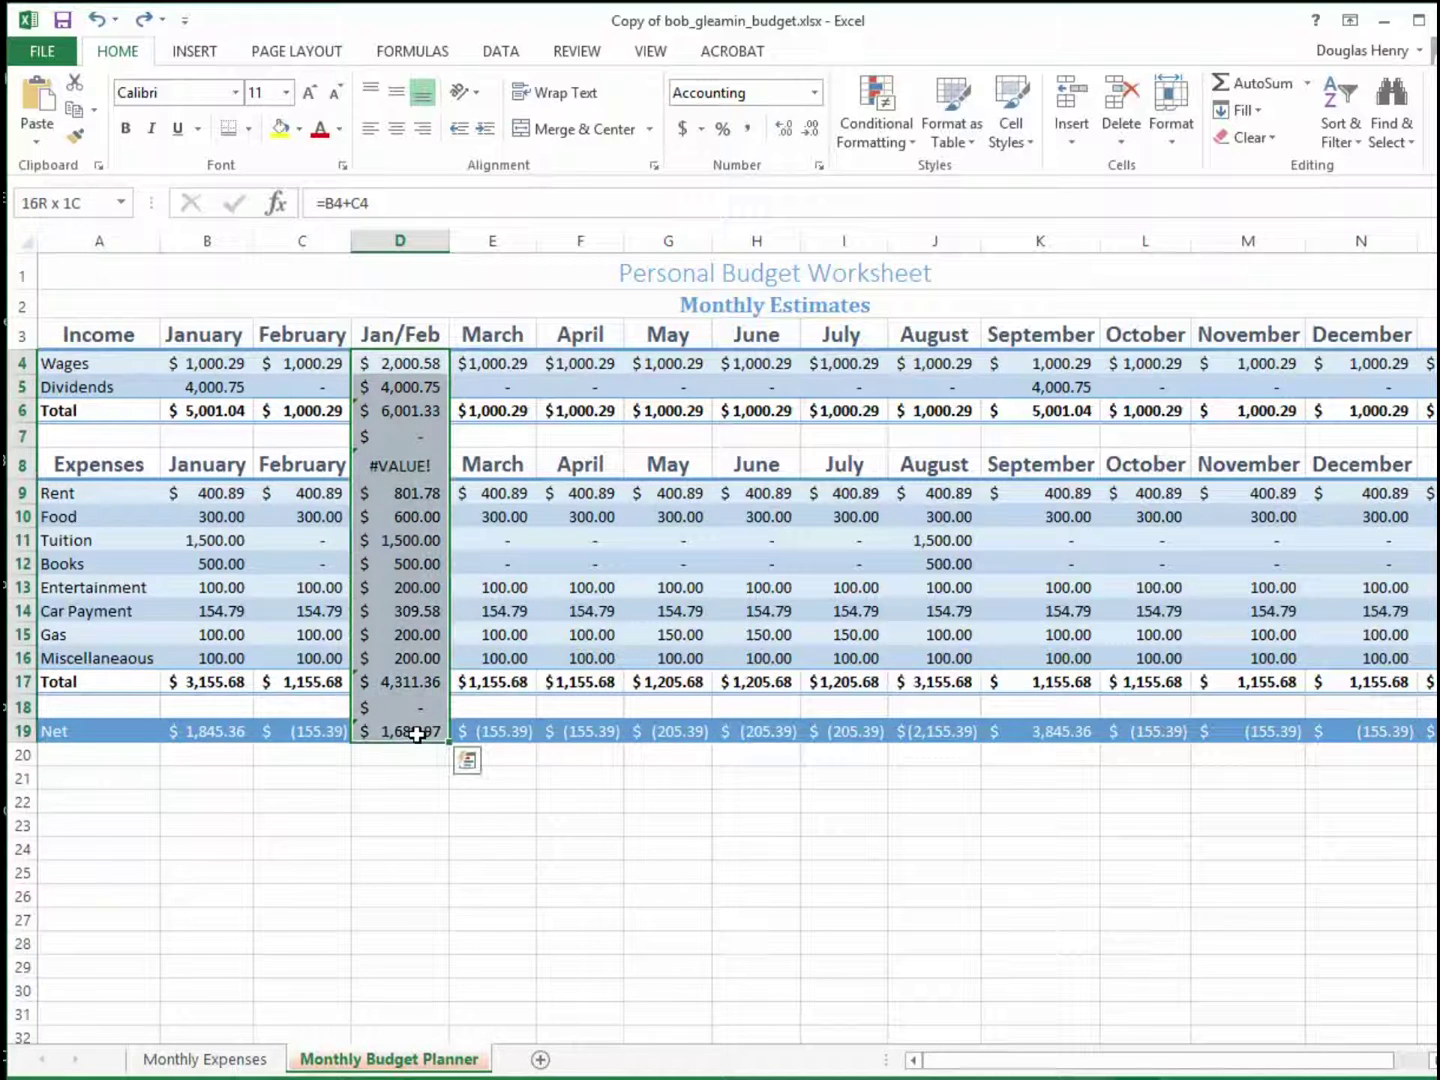
{"action": "right_click", "coordinate": [412, 368]}
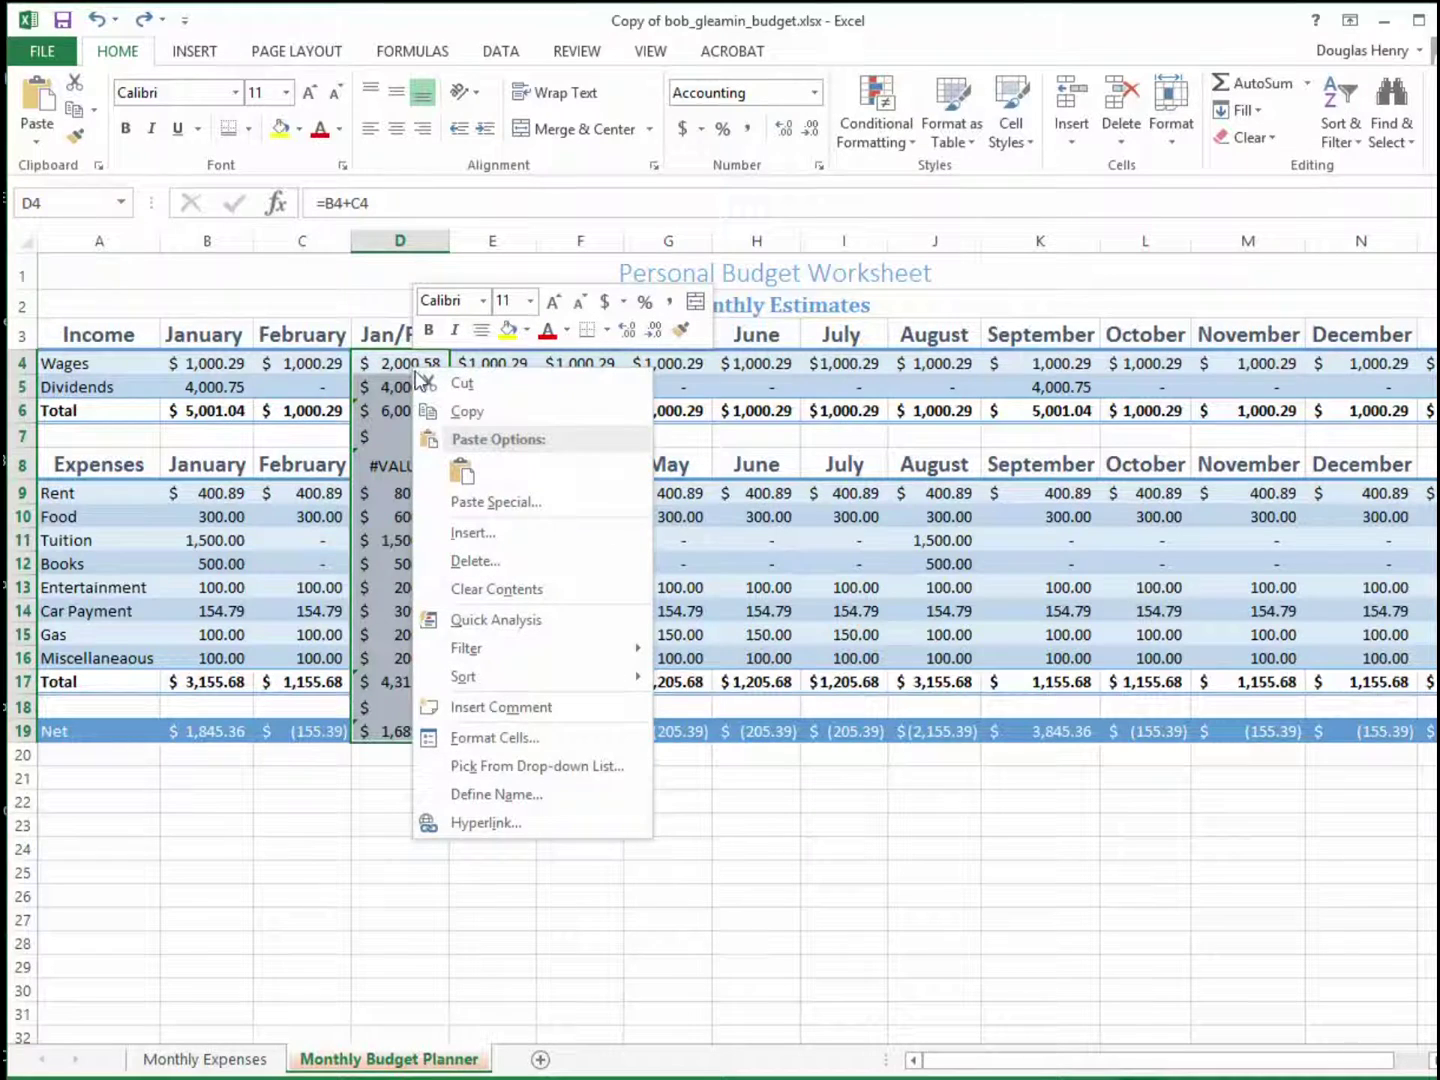
{"action": "left_click", "coordinate": [465, 412]}
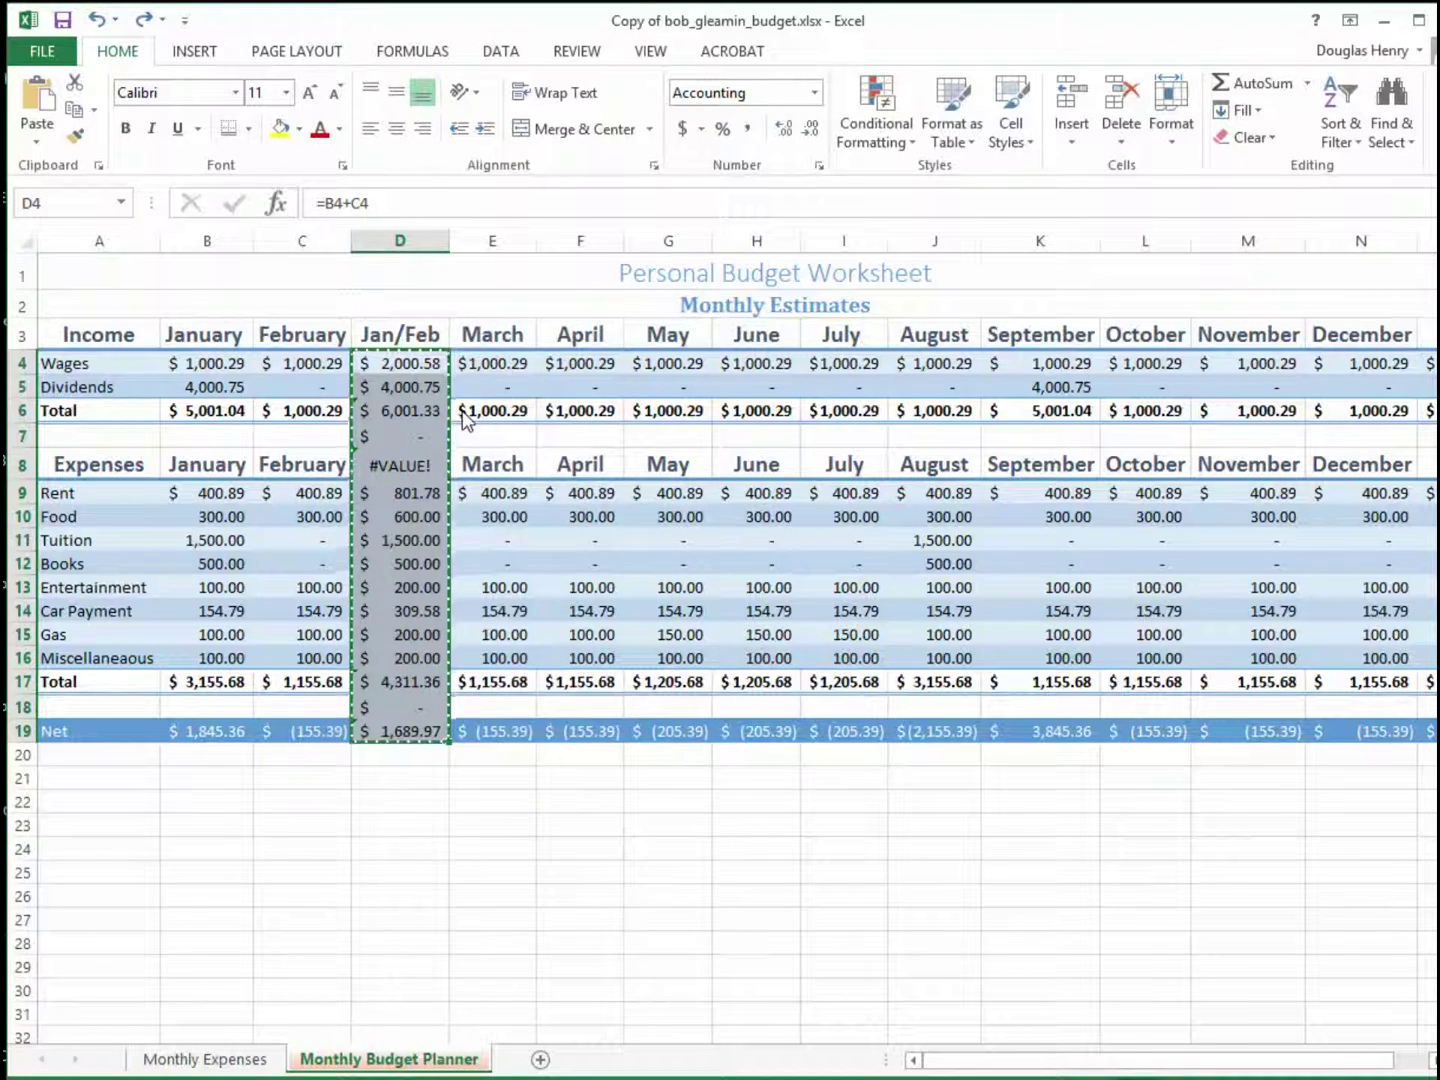
{"action": "right_click", "coordinate": [398, 430]}
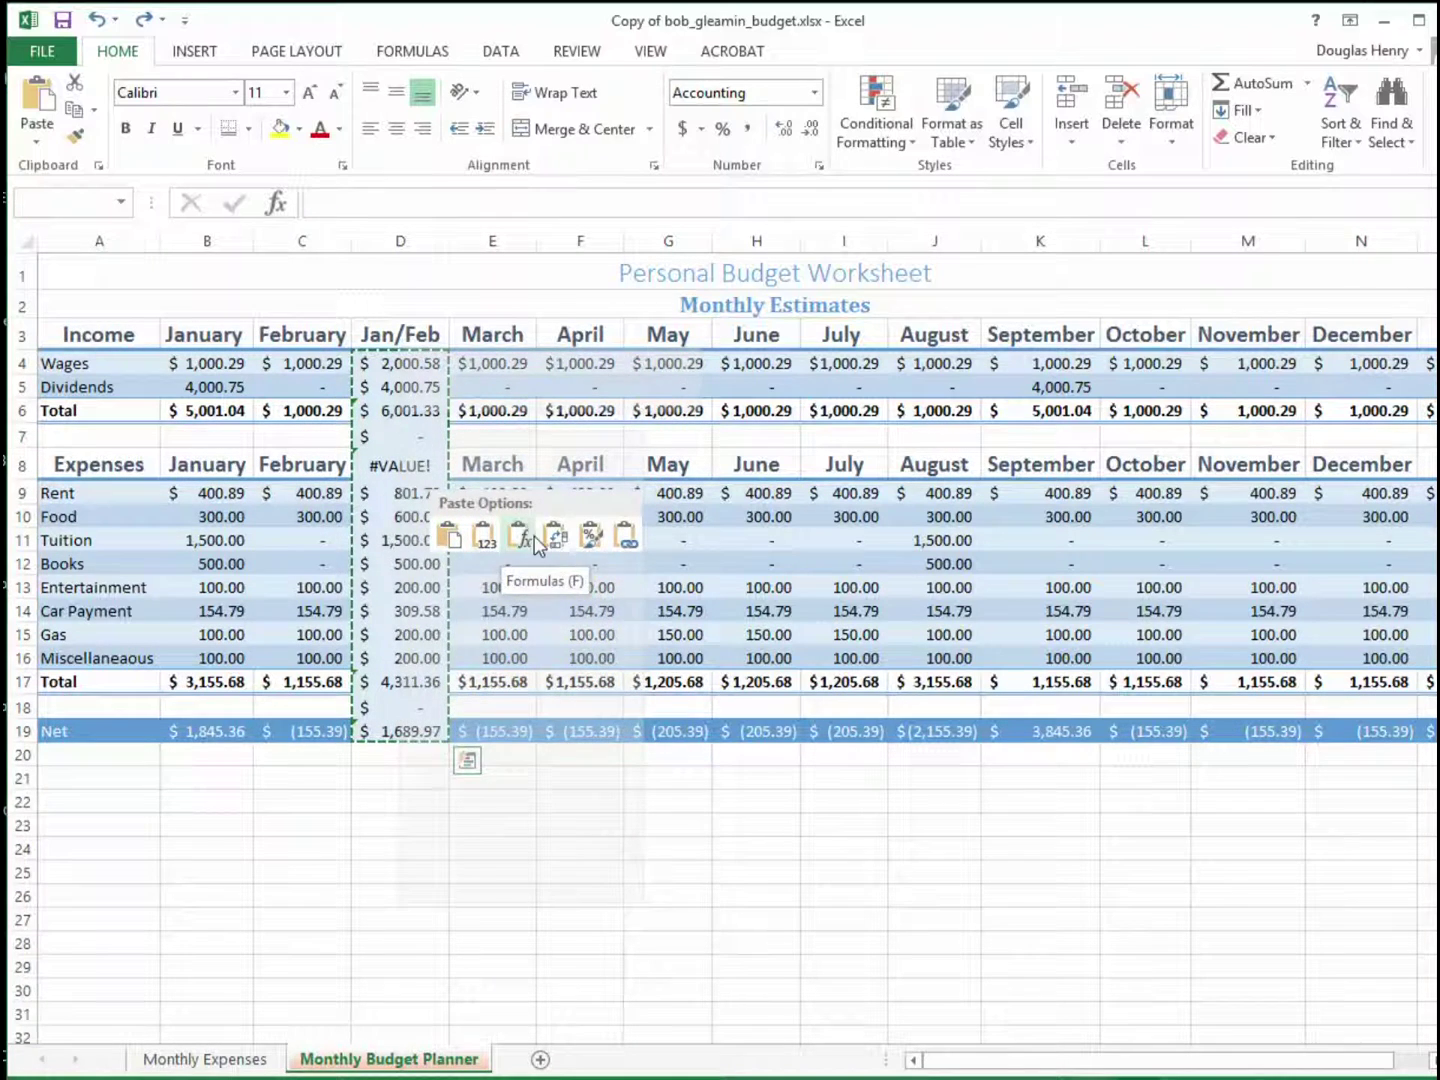
{"action": "left_click", "coordinate": [484, 538]}
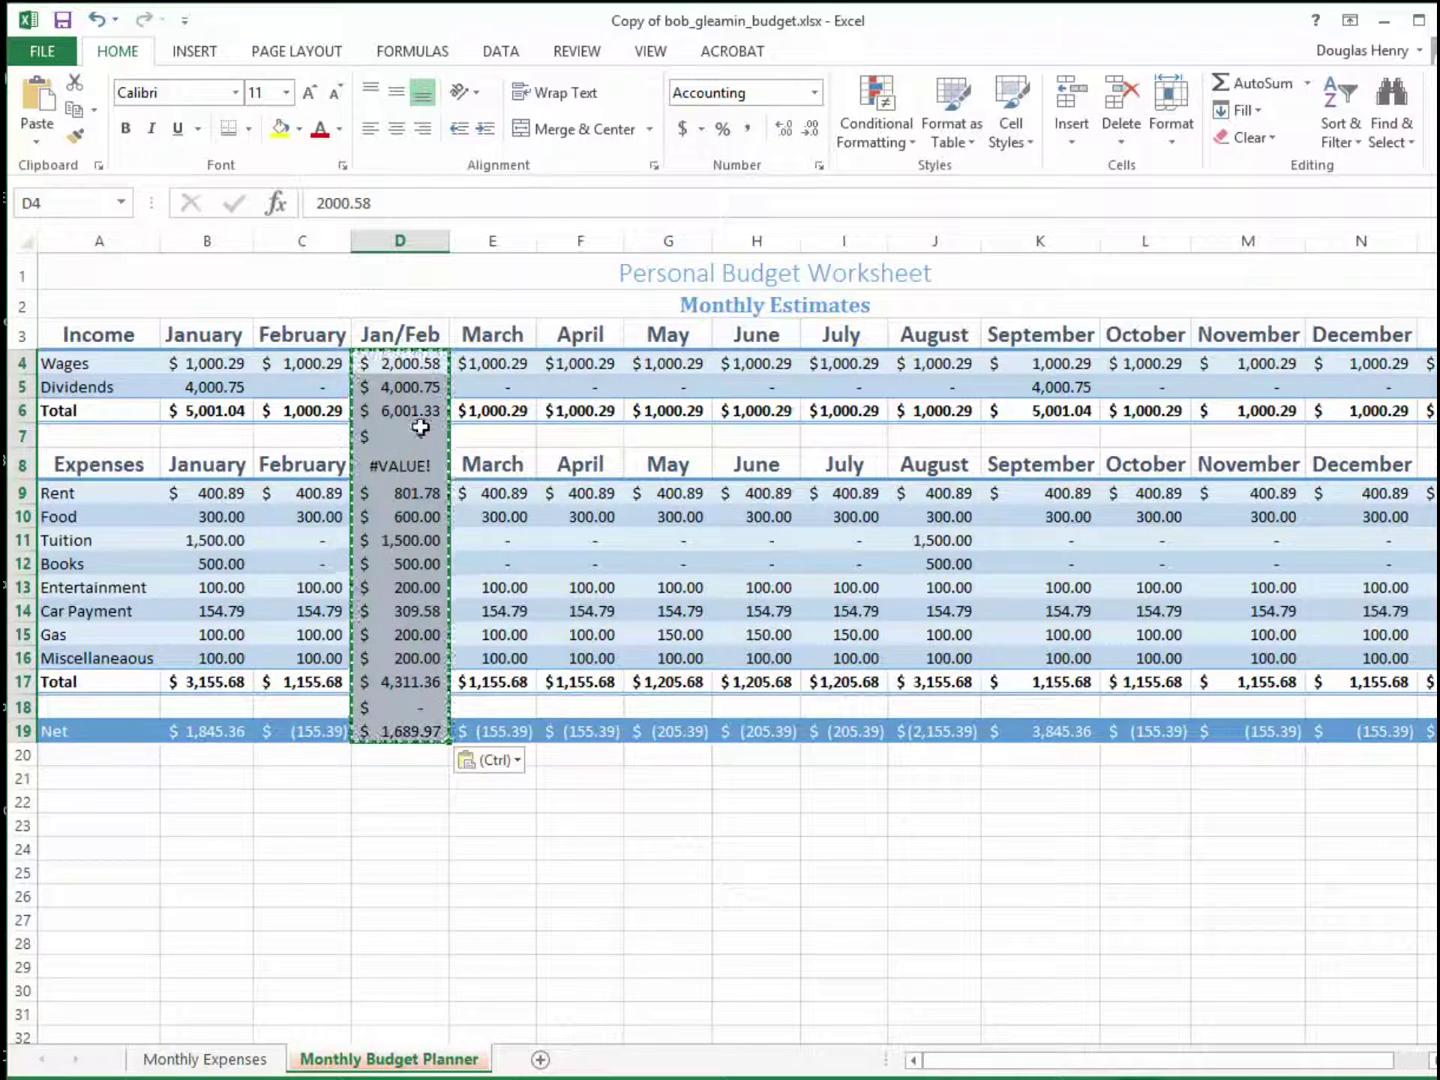
Delete the January and February columns, B and C.
{"action": "left_click", "coordinate": [229, 248]}
{"action": "left_click_drag", "start_coordinate": [246, 243], "coordinate": [271, 242]}
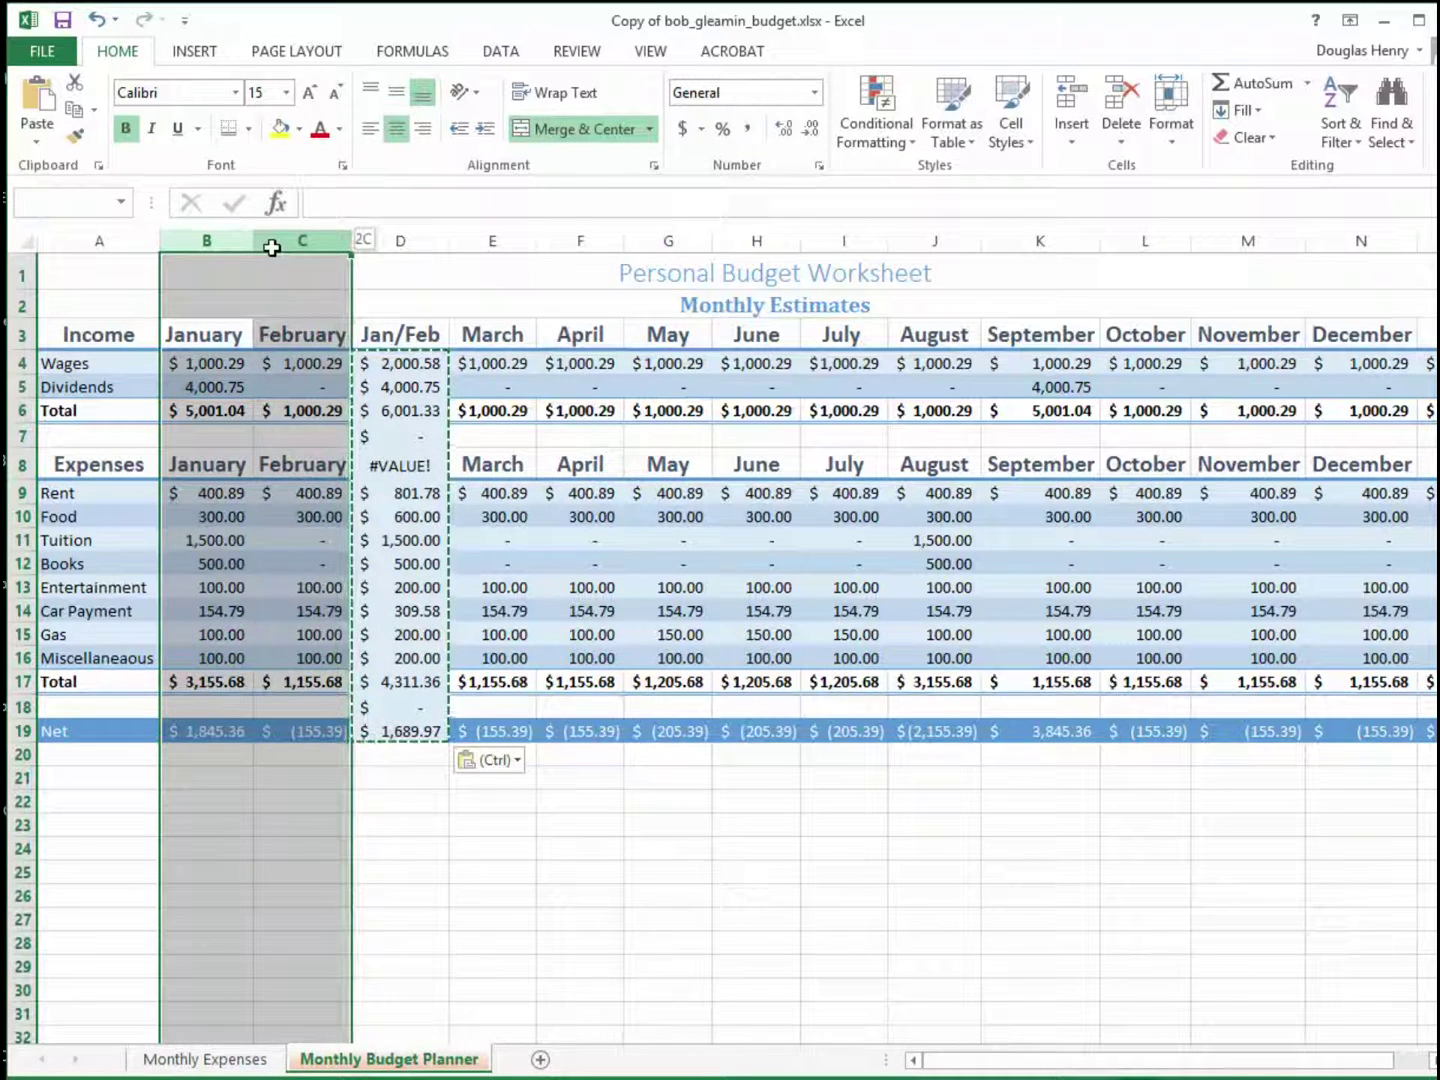
{"action": "right_click", "coordinate": [271, 242]}
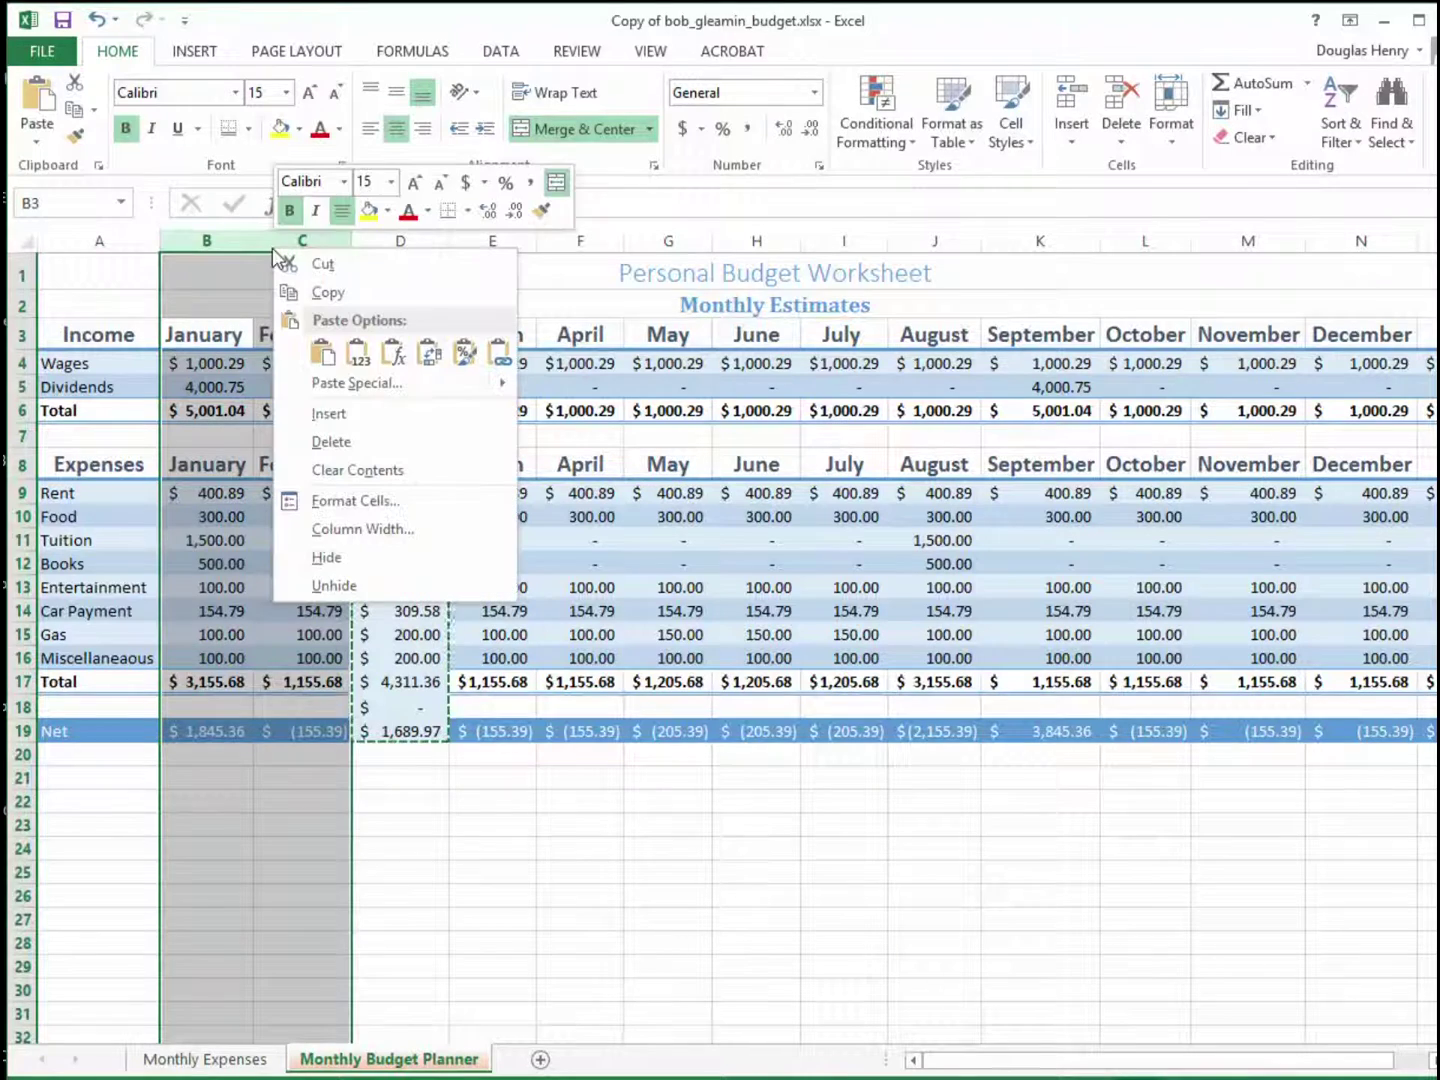
{"action": "left_click", "coordinate": [330, 453]}
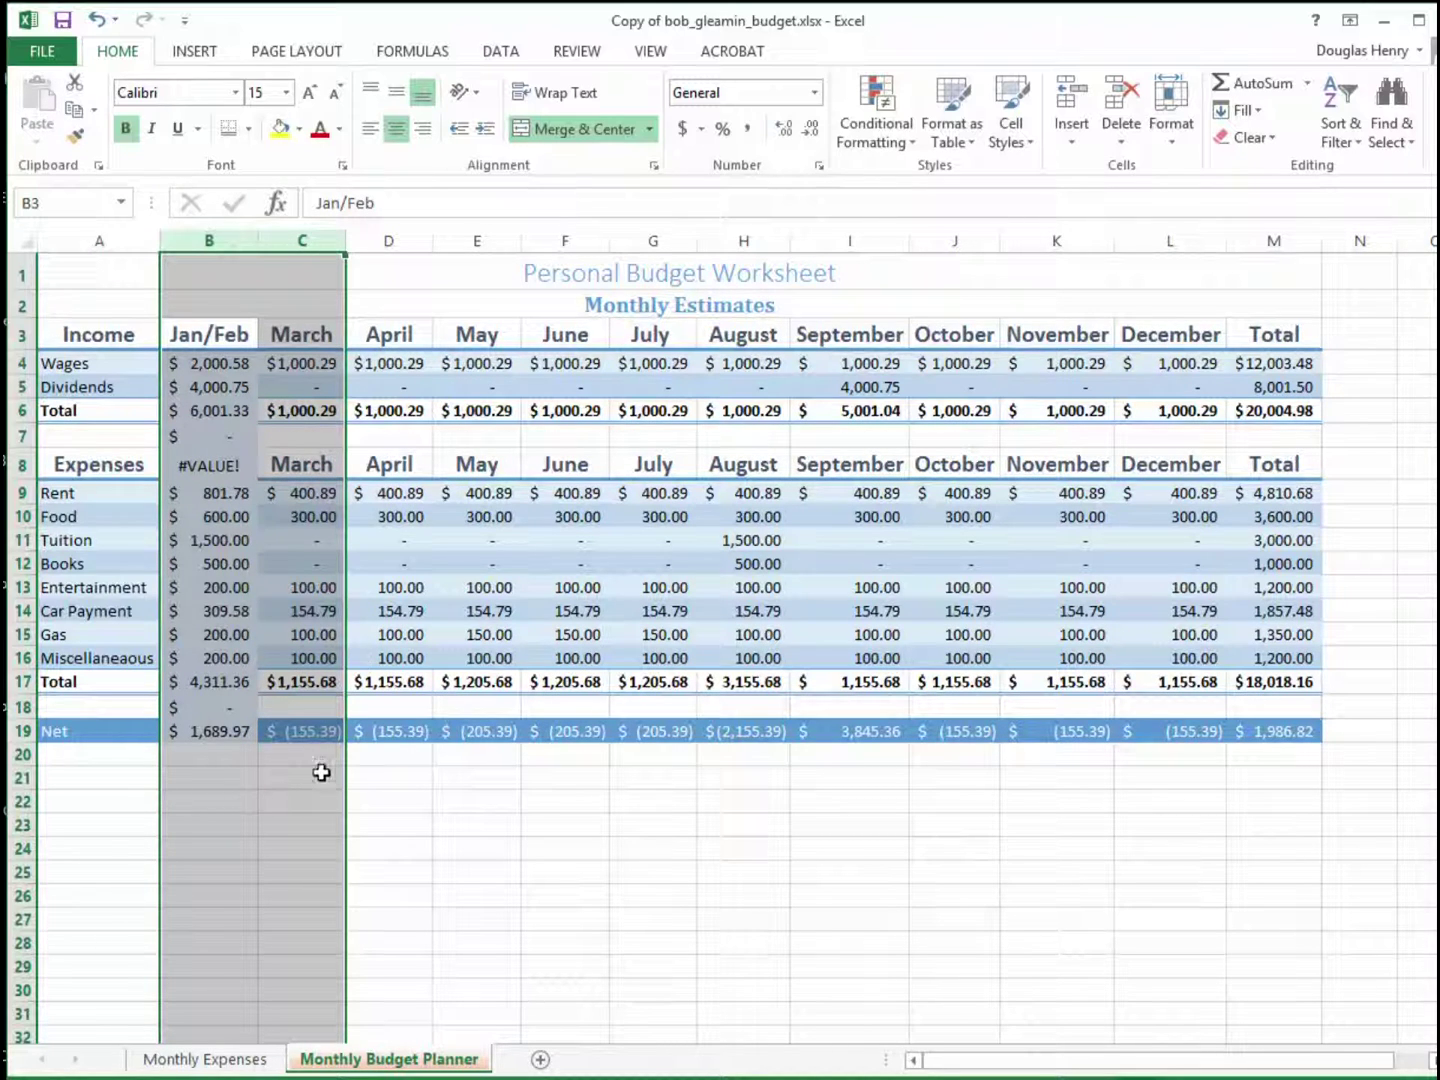
{"action": "left_click", "coordinate": [320, 337]}
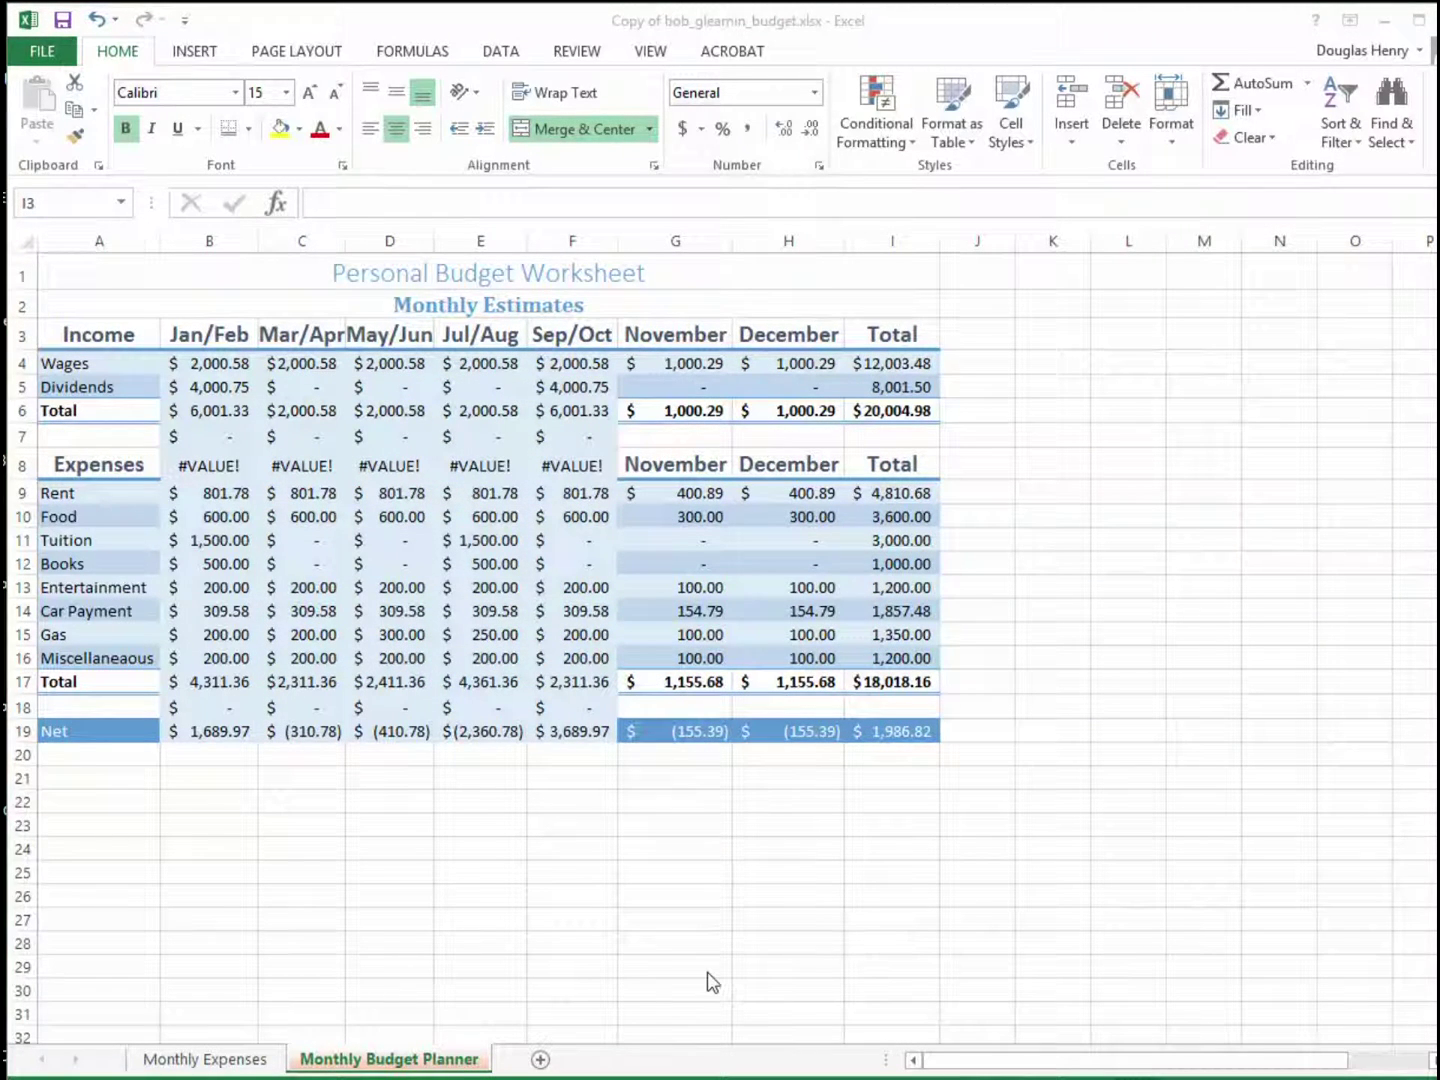
Insert a blank column before Total and give it the heading Nov/Dec in cell I3.
{"action": "left_click", "coordinate": [885, 243]}
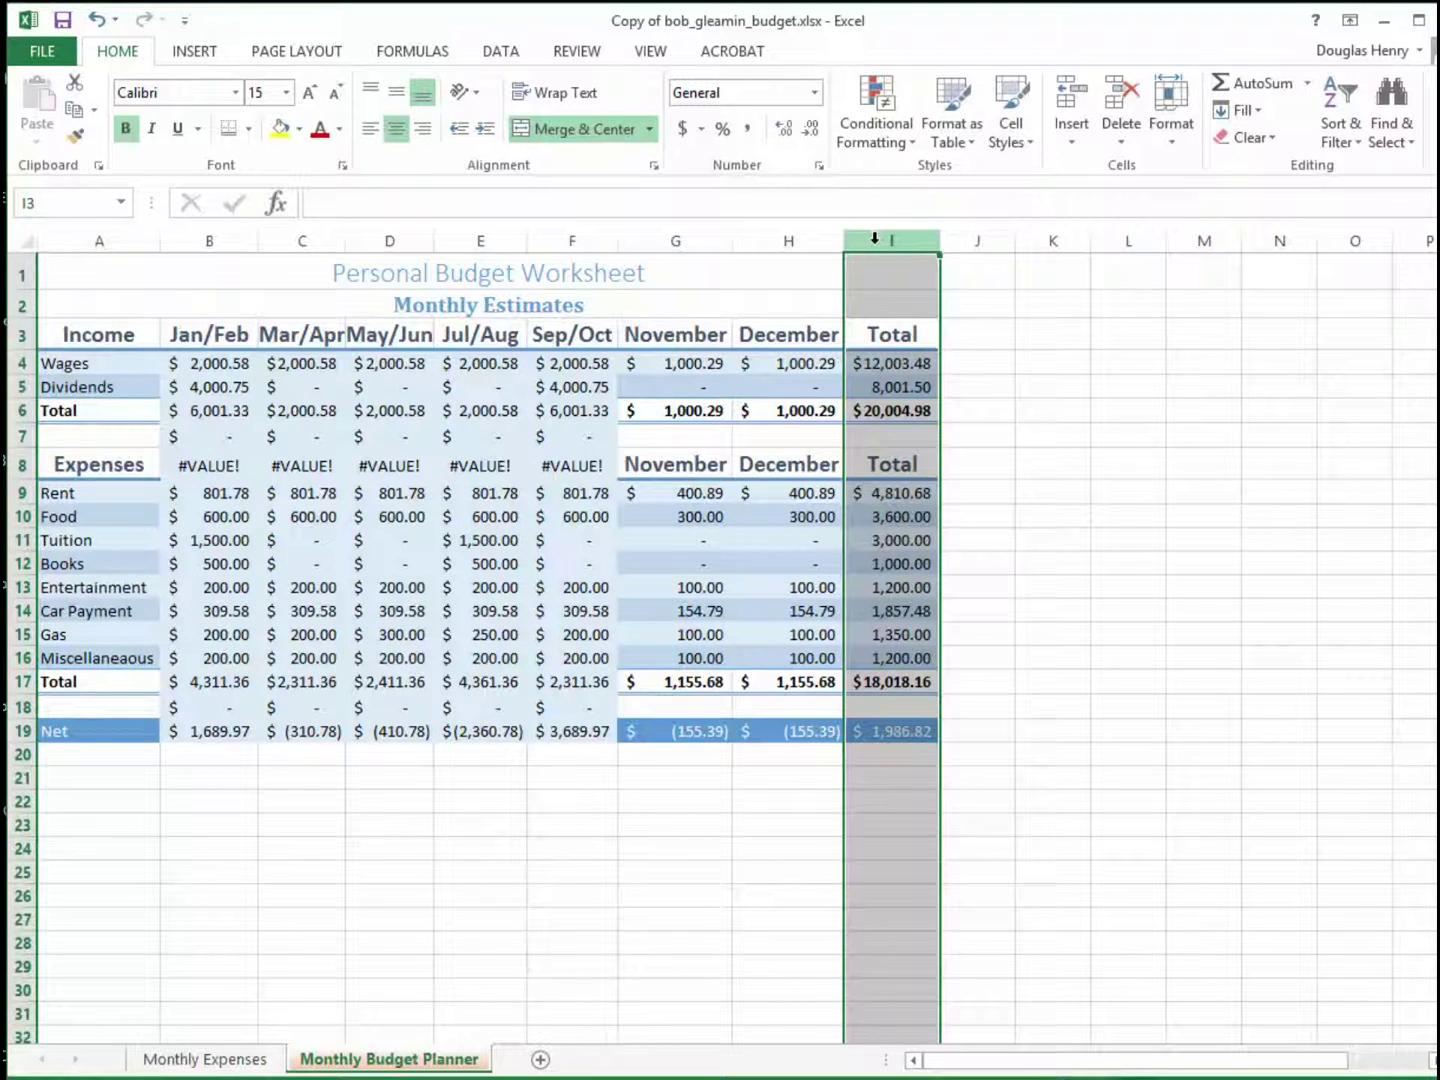
{"action": "right_click", "coordinate": [876, 240]}
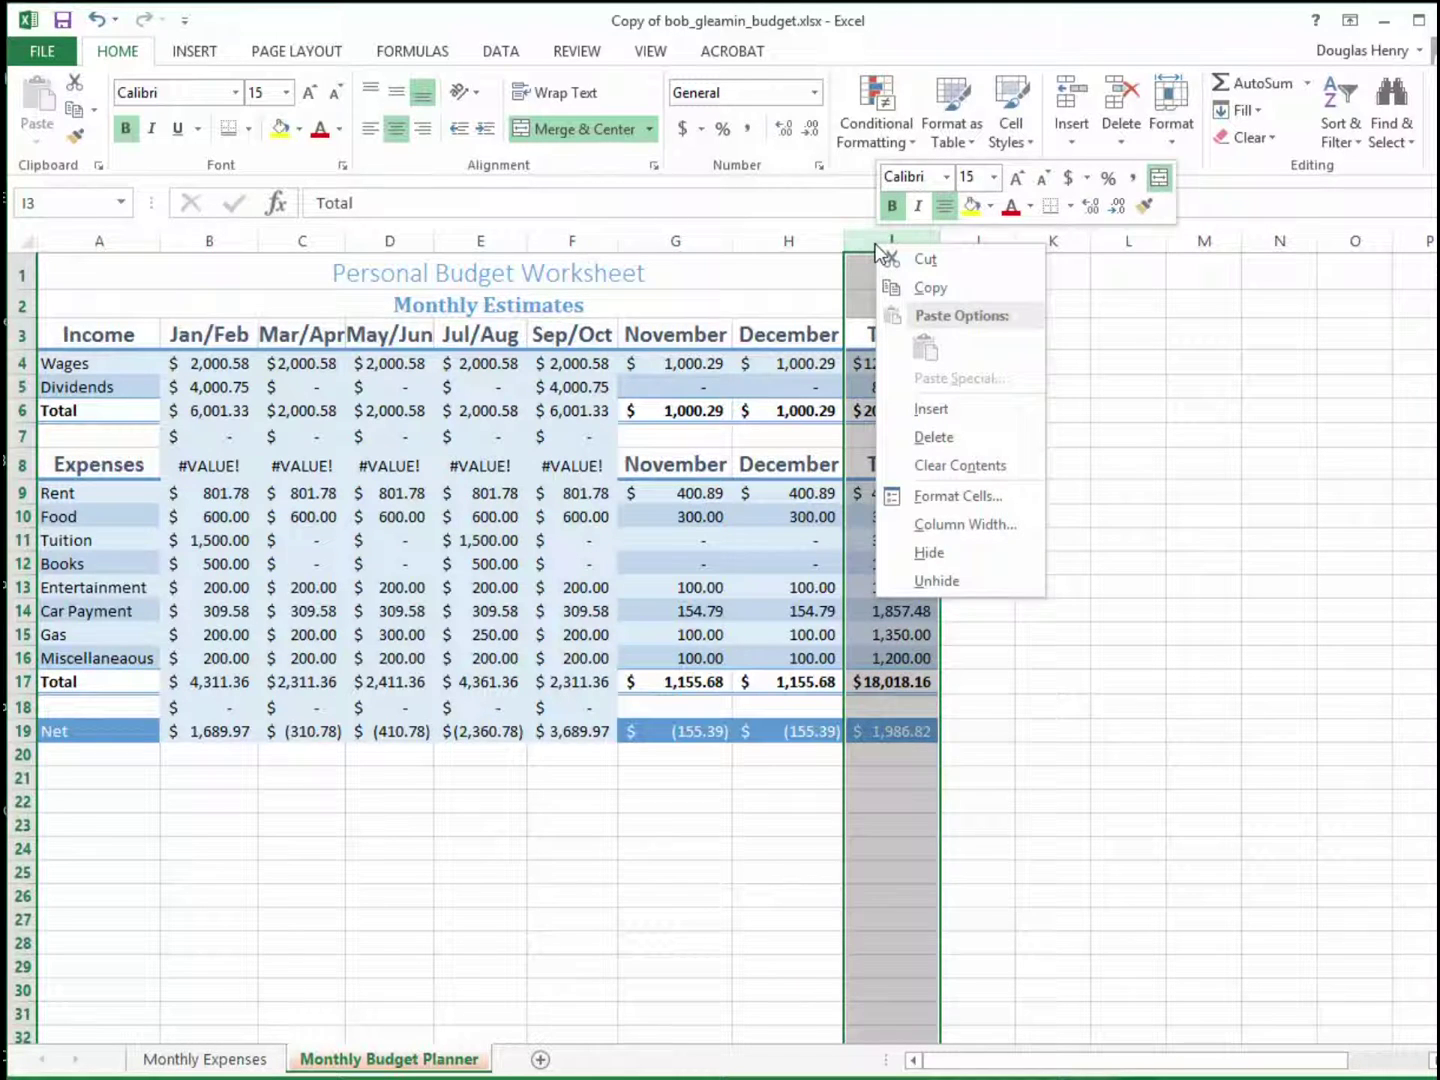
{"action": "left_click", "coordinate": [919, 409]}
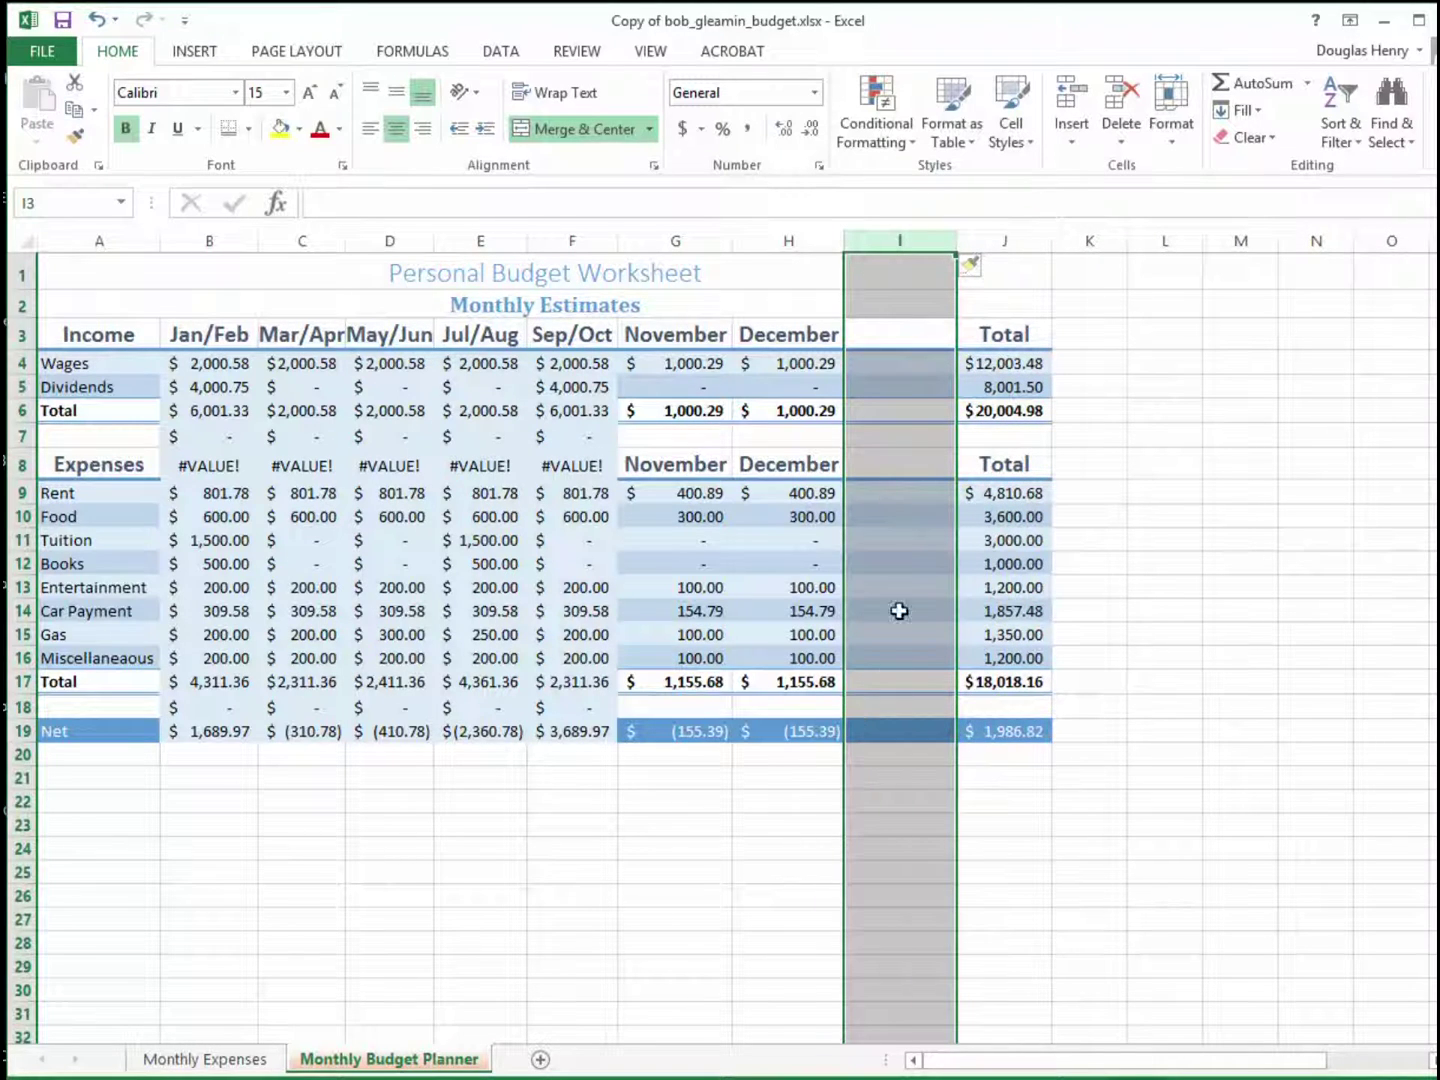
{"action": "left_click", "coordinate": [871, 340]}
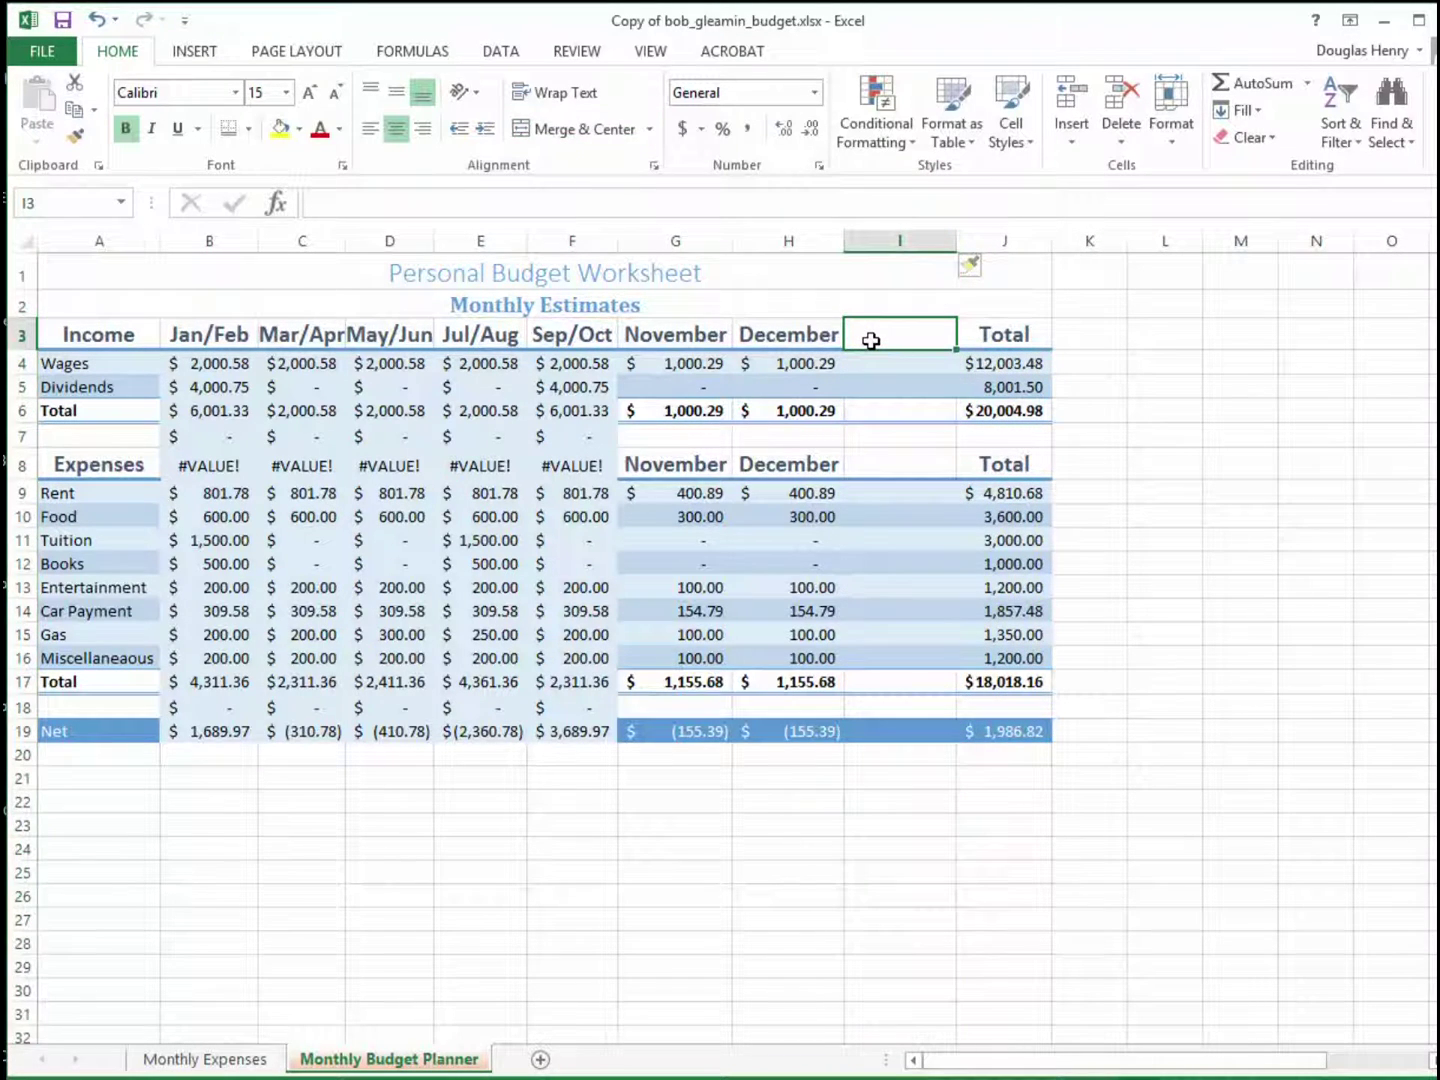
{"action": "type", "text": "Nov/"}
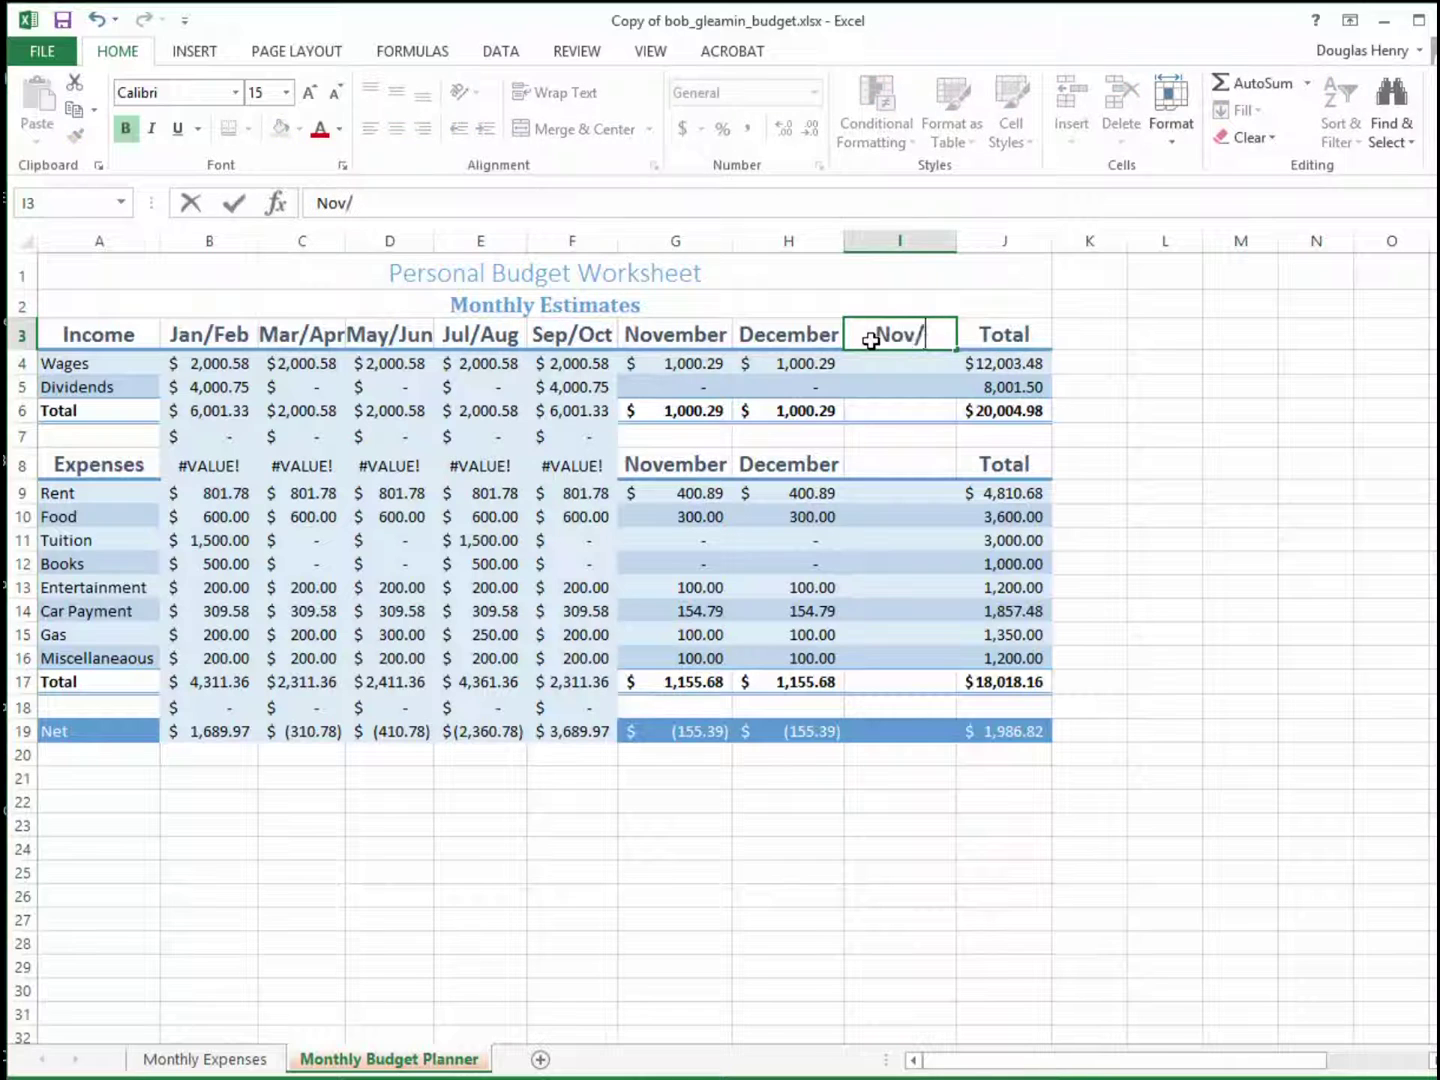
{"action": "type", "text": "Dec"}
{"action": "key", "text": "ctrl+Return"}
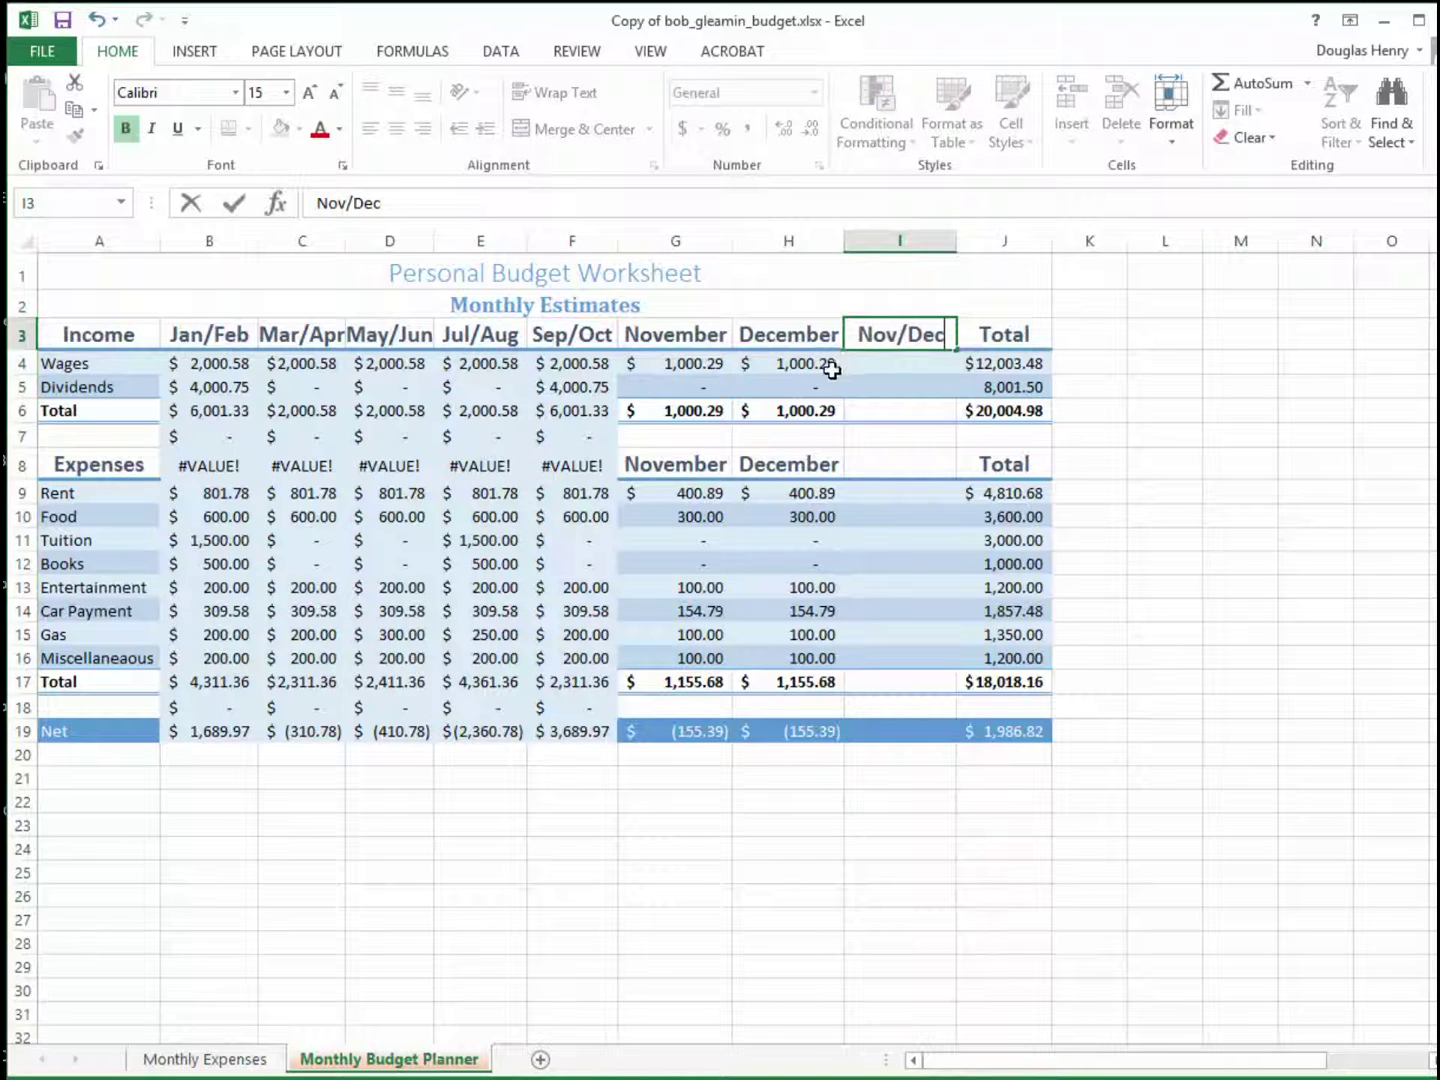
{"action": "left_click", "coordinate": [877, 366]}
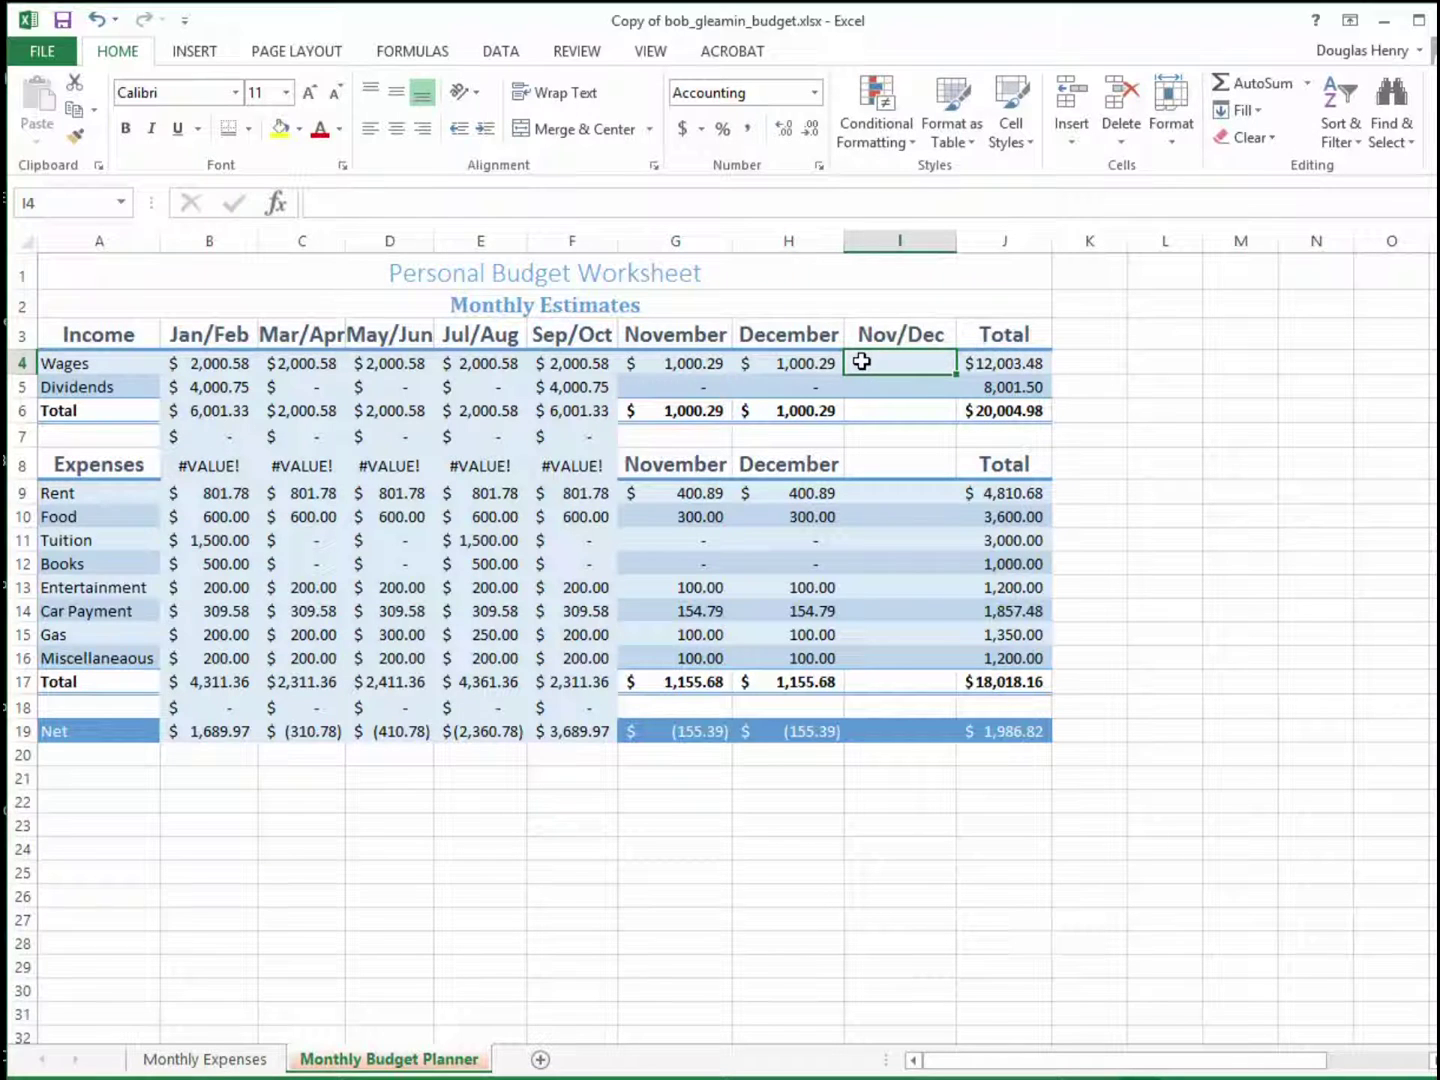
Enter =G4+H4 in the Nov/Dec cell I4 and fill the formula down through I19.
{"action": "type", "text": "="}
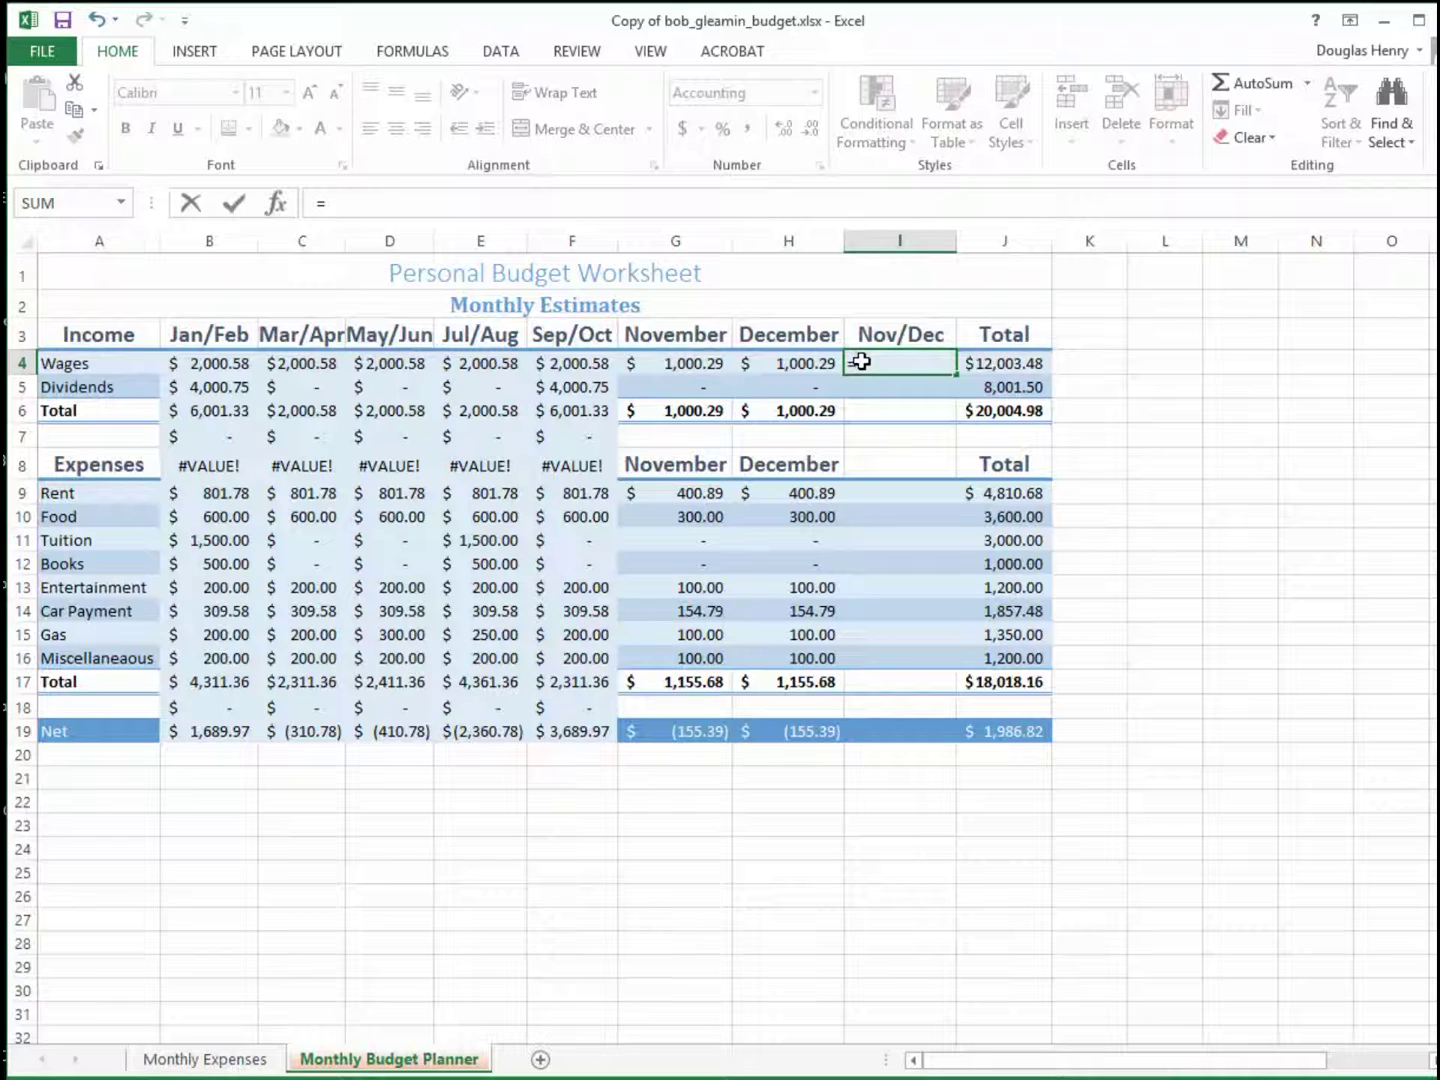
{"action": "type", "text": "g4+h4"}
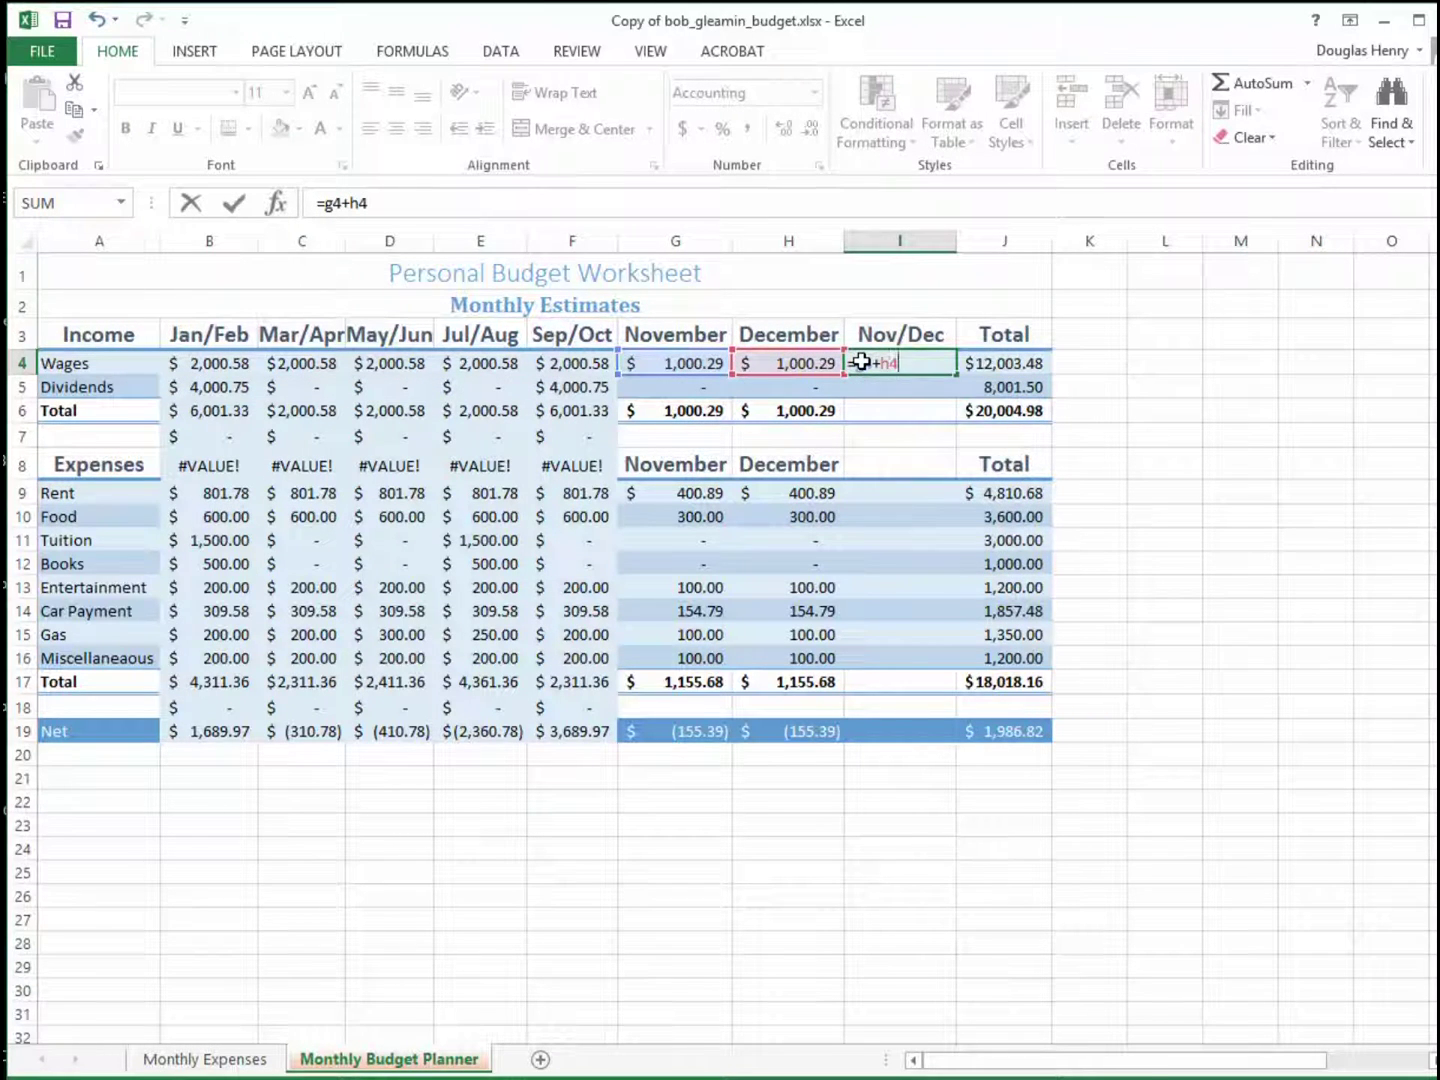
{"action": "key", "text": "Return"}
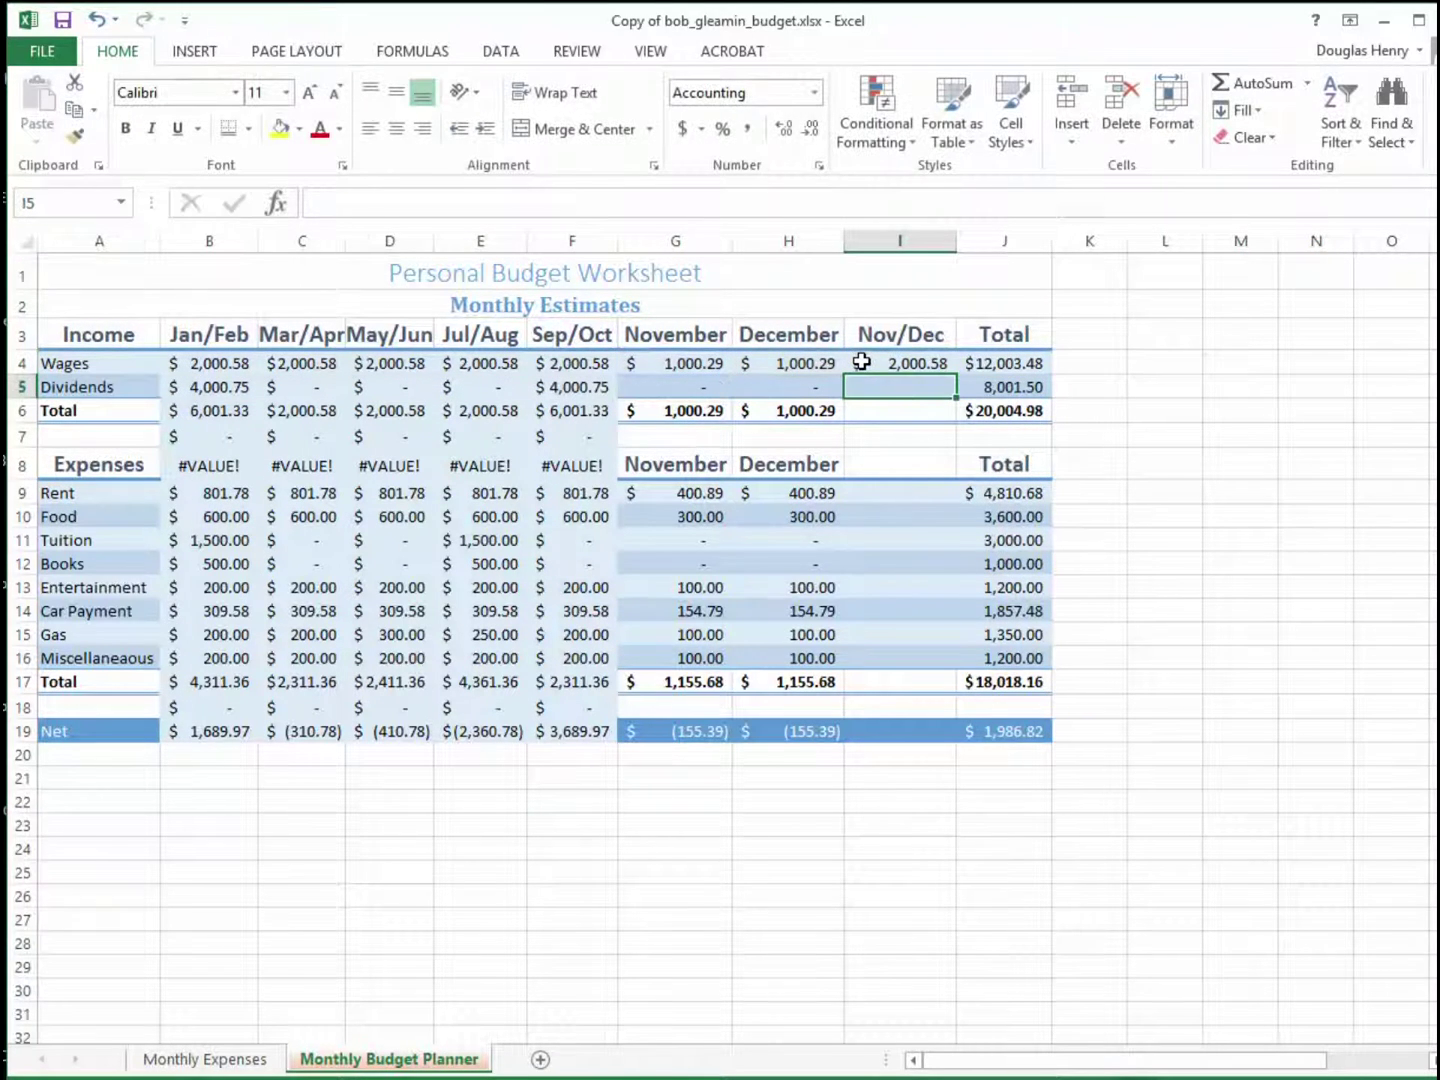
{"action": "left_click", "coordinate": [890, 361]}
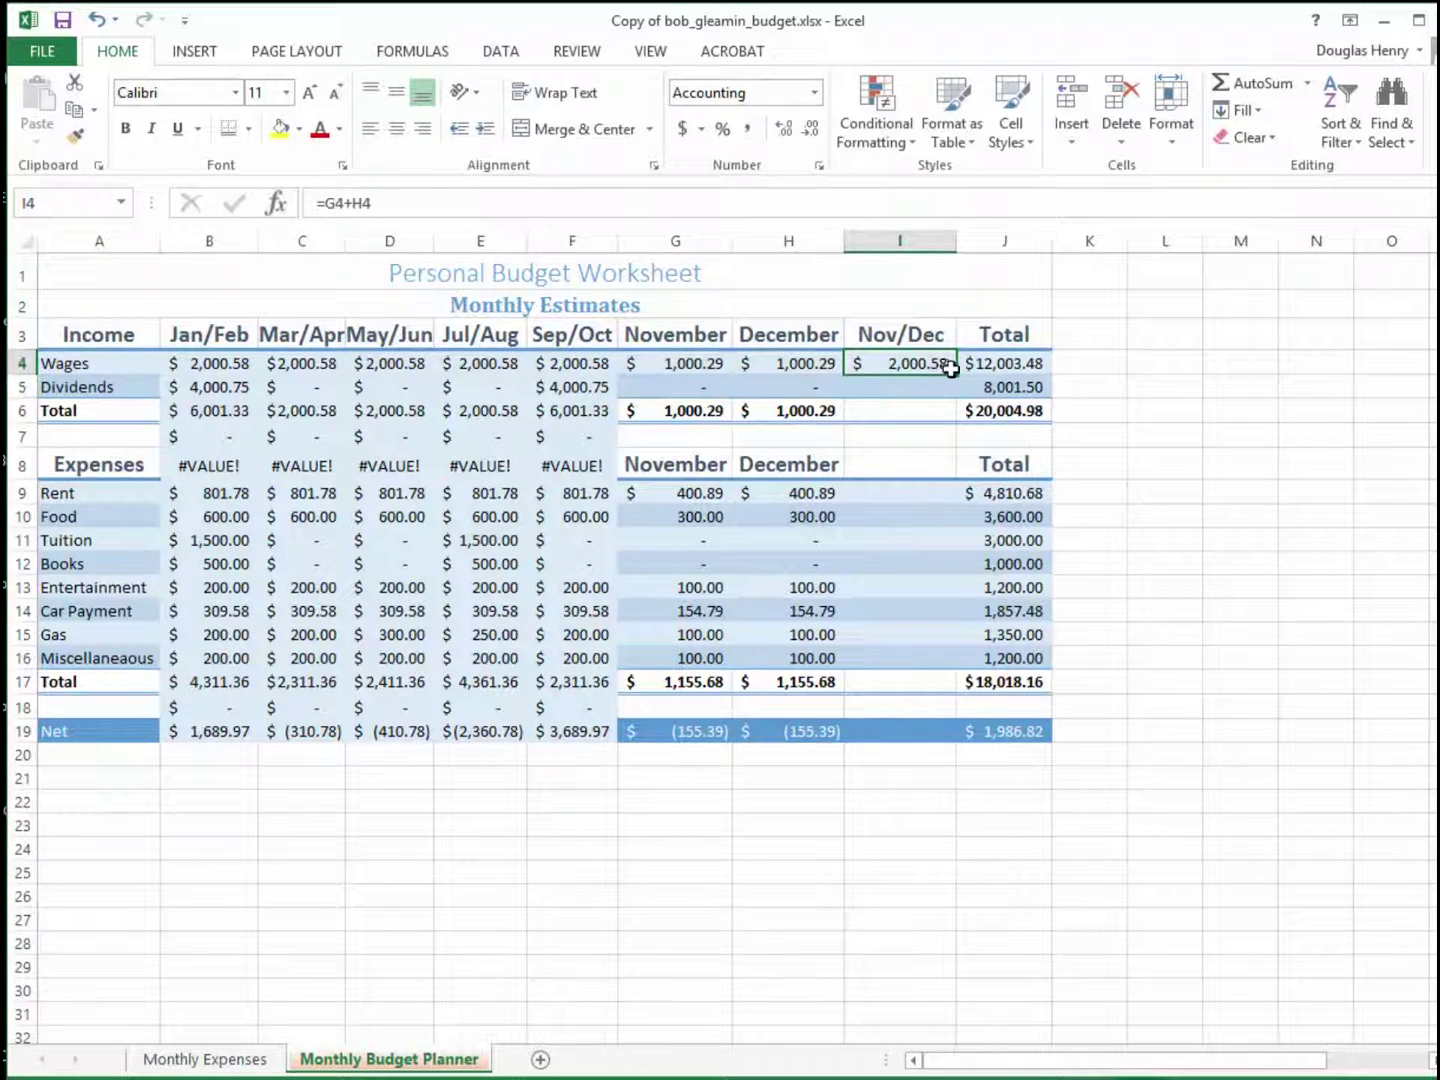
{"action": "left_click_drag", "start_coordinate": [958, 372], "coordinate": [959, 740]}
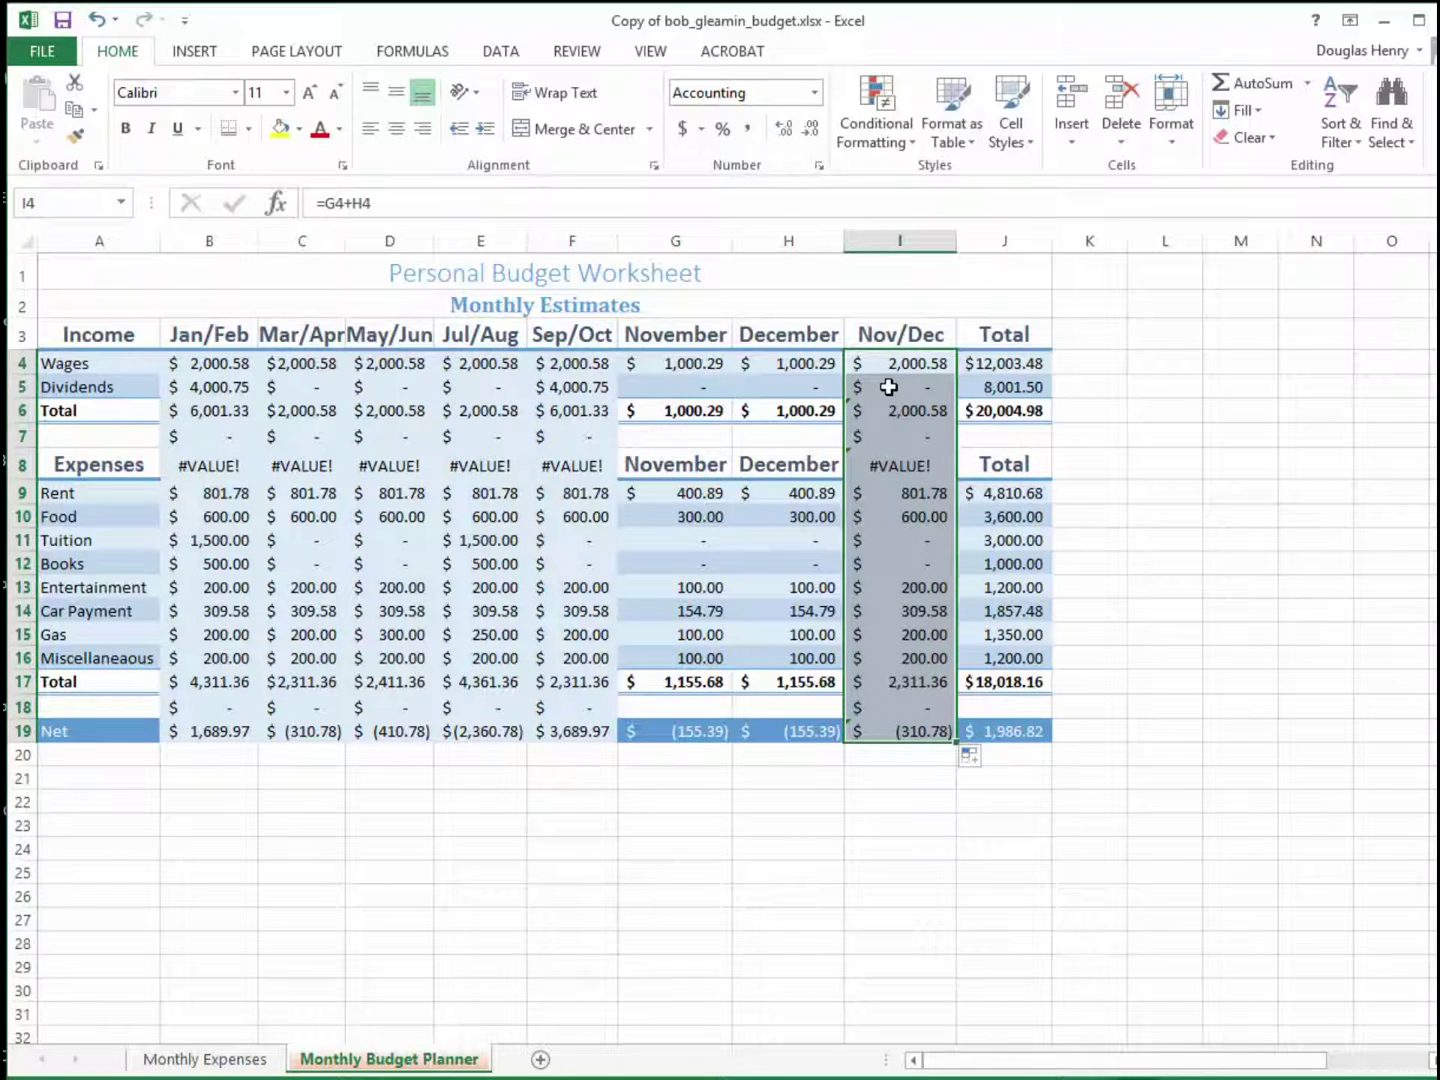
Copy the Nov/Dec formulas in I4:I19 and paste them over themselves as values only.
{"action": "right_click", "coordinate": [888, 387]}
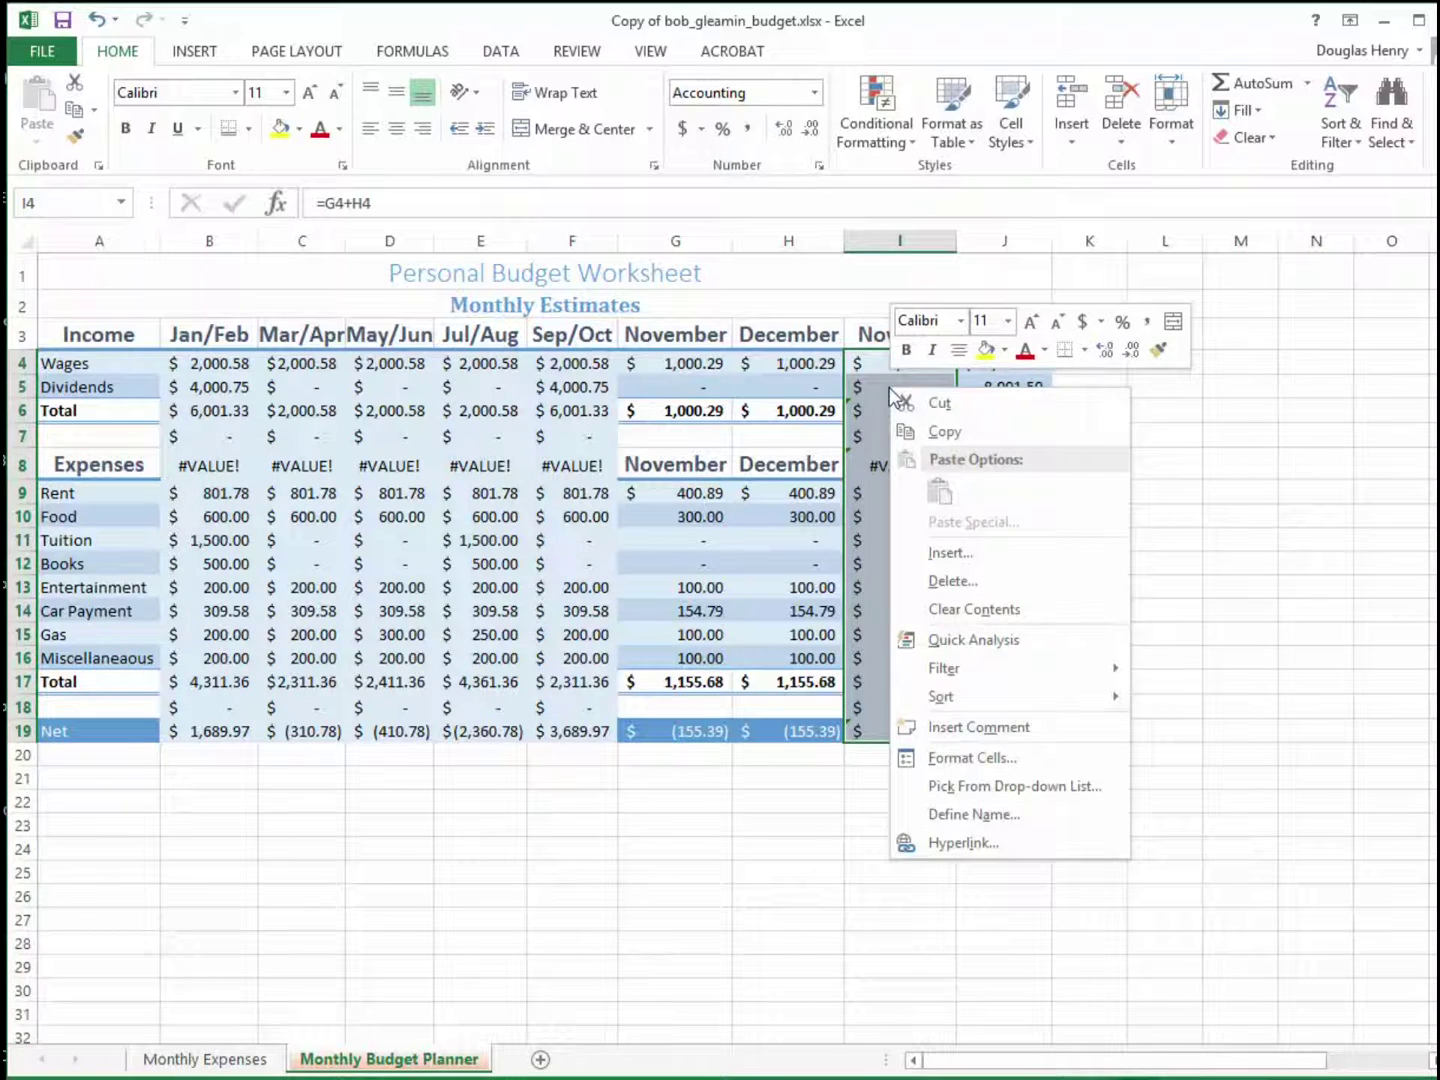
{"action": "left_click", "coordinate": [932, 437]}
{"action": "right_click", "coordinate": [881, 399]}
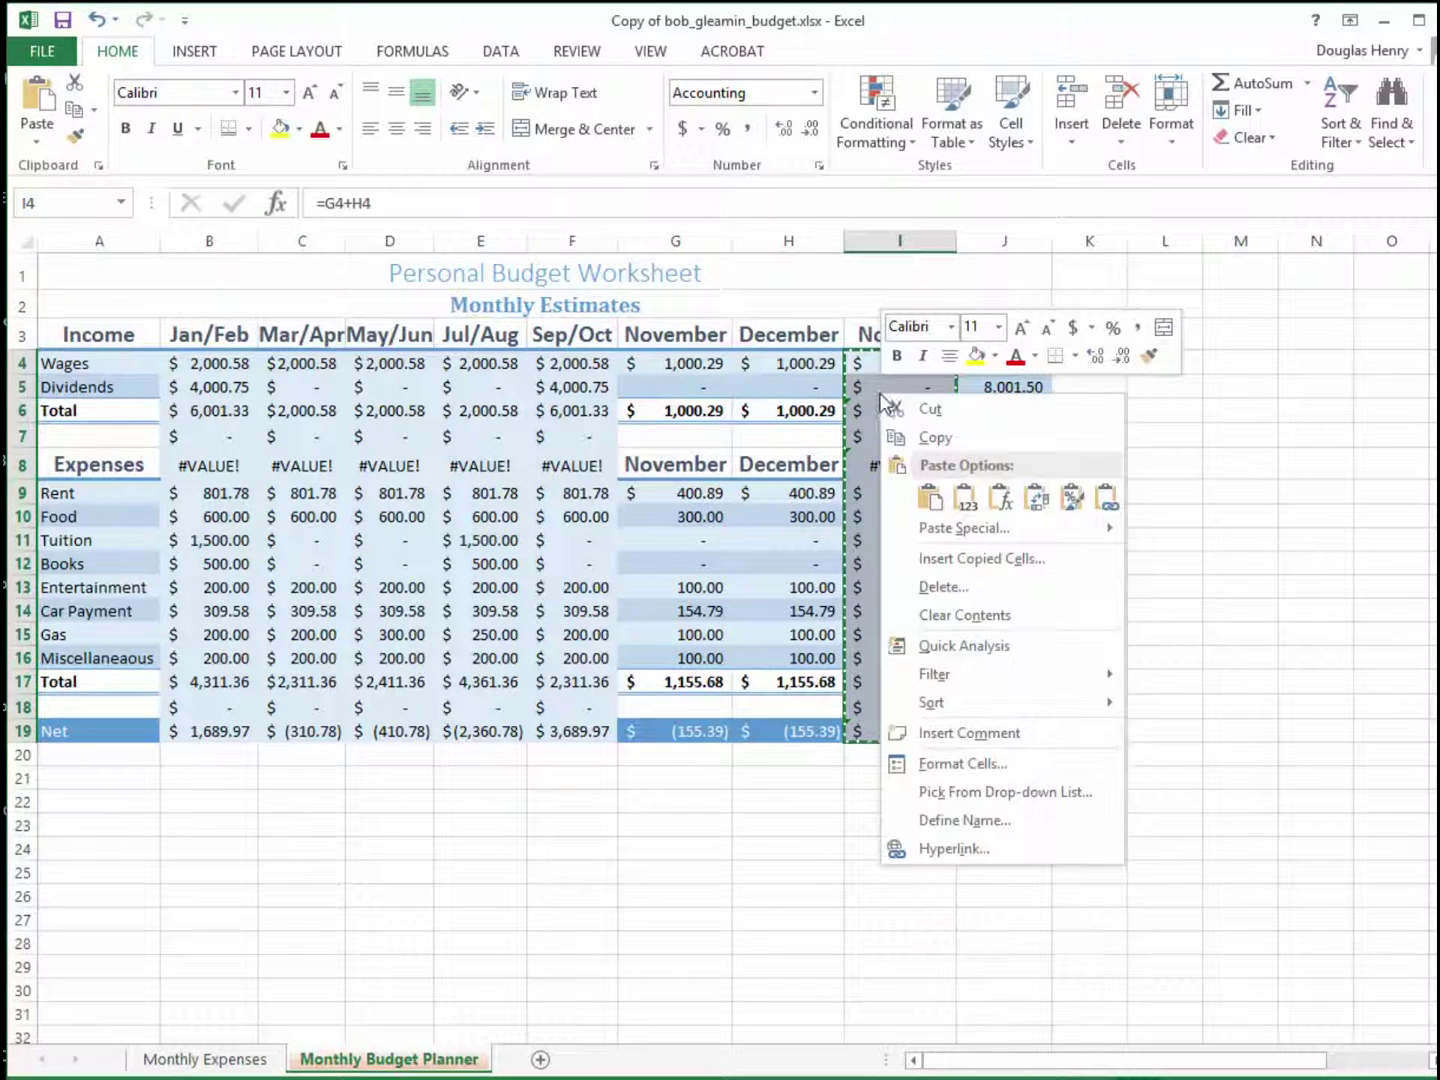
{"action": "left_click", "coordinate": [967, 500]}
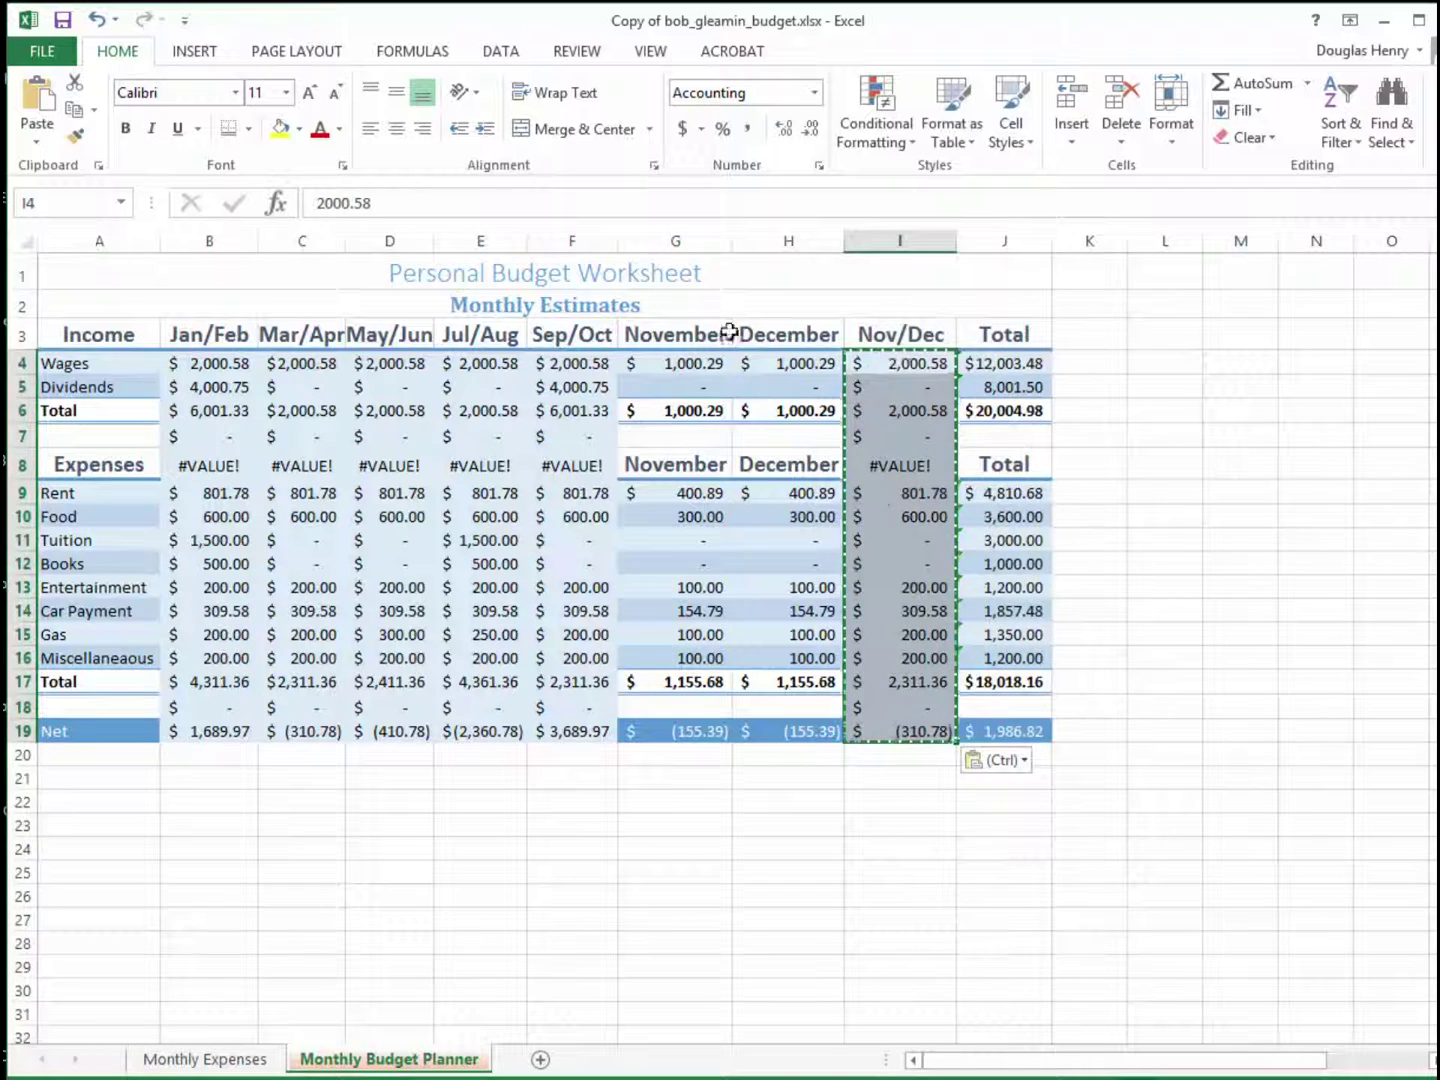
Delete the November and December columns, G and H.
{"action": "left_click", "coordinate": [671, 240]}
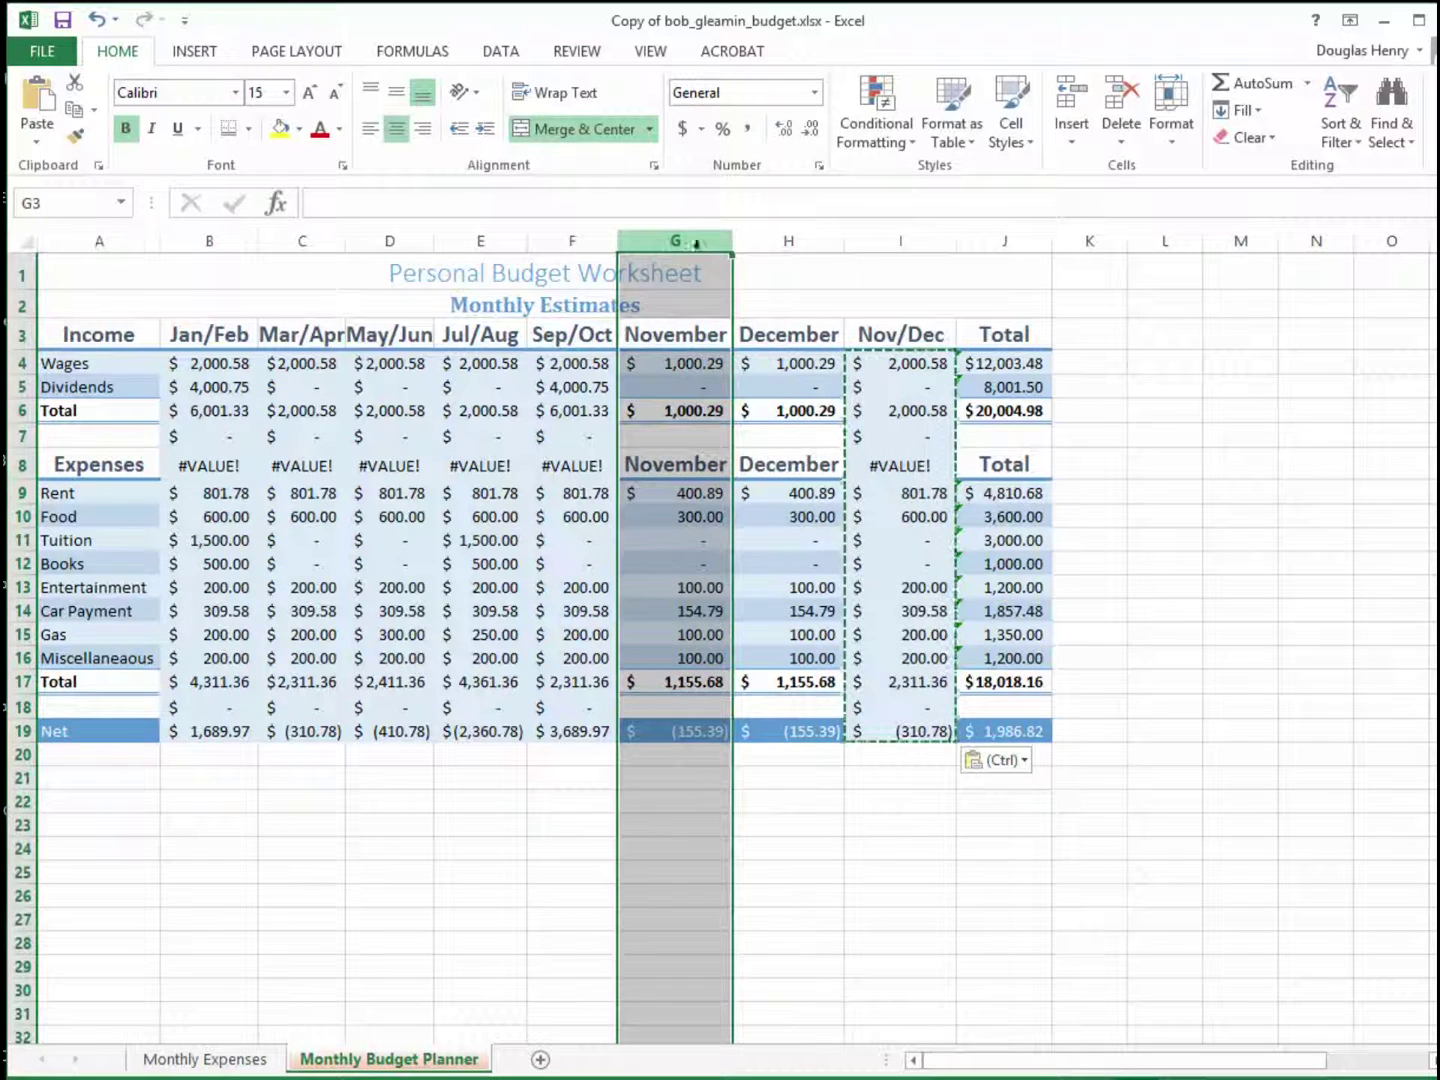
{"action": "left_click_drag", "start_coordinate": [757, 239], "coordinate": [757, 241]}
{"action": "right_click", "coordinate": [758, 244]}
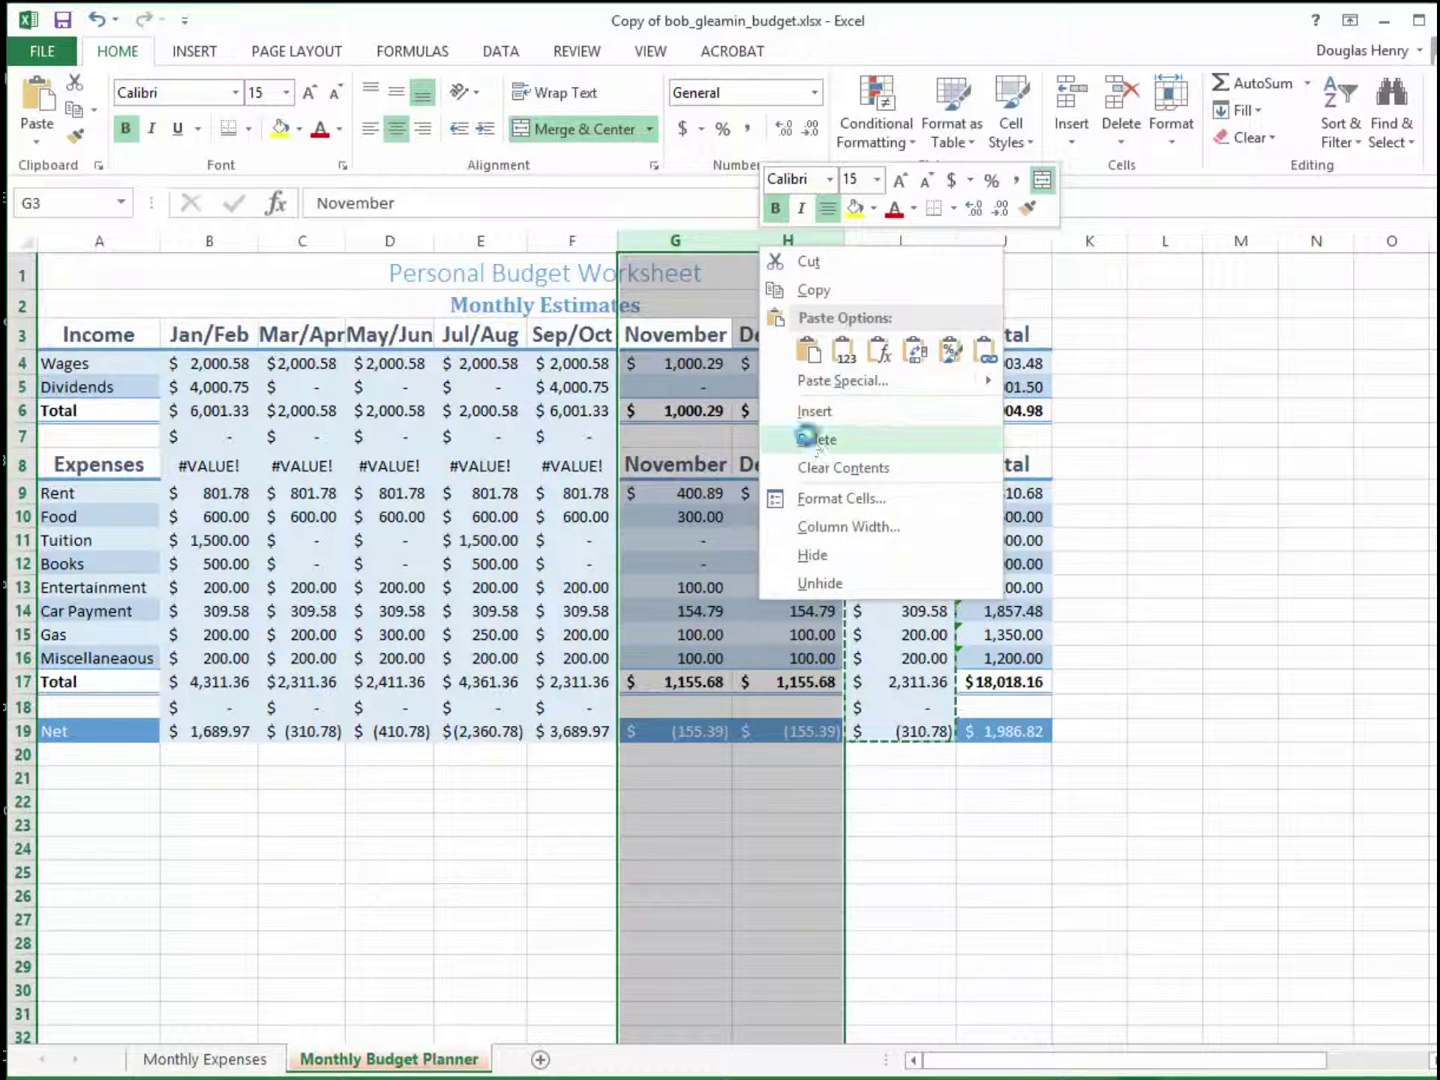
{"action": "left_click", "coordinate": [810, 442]}
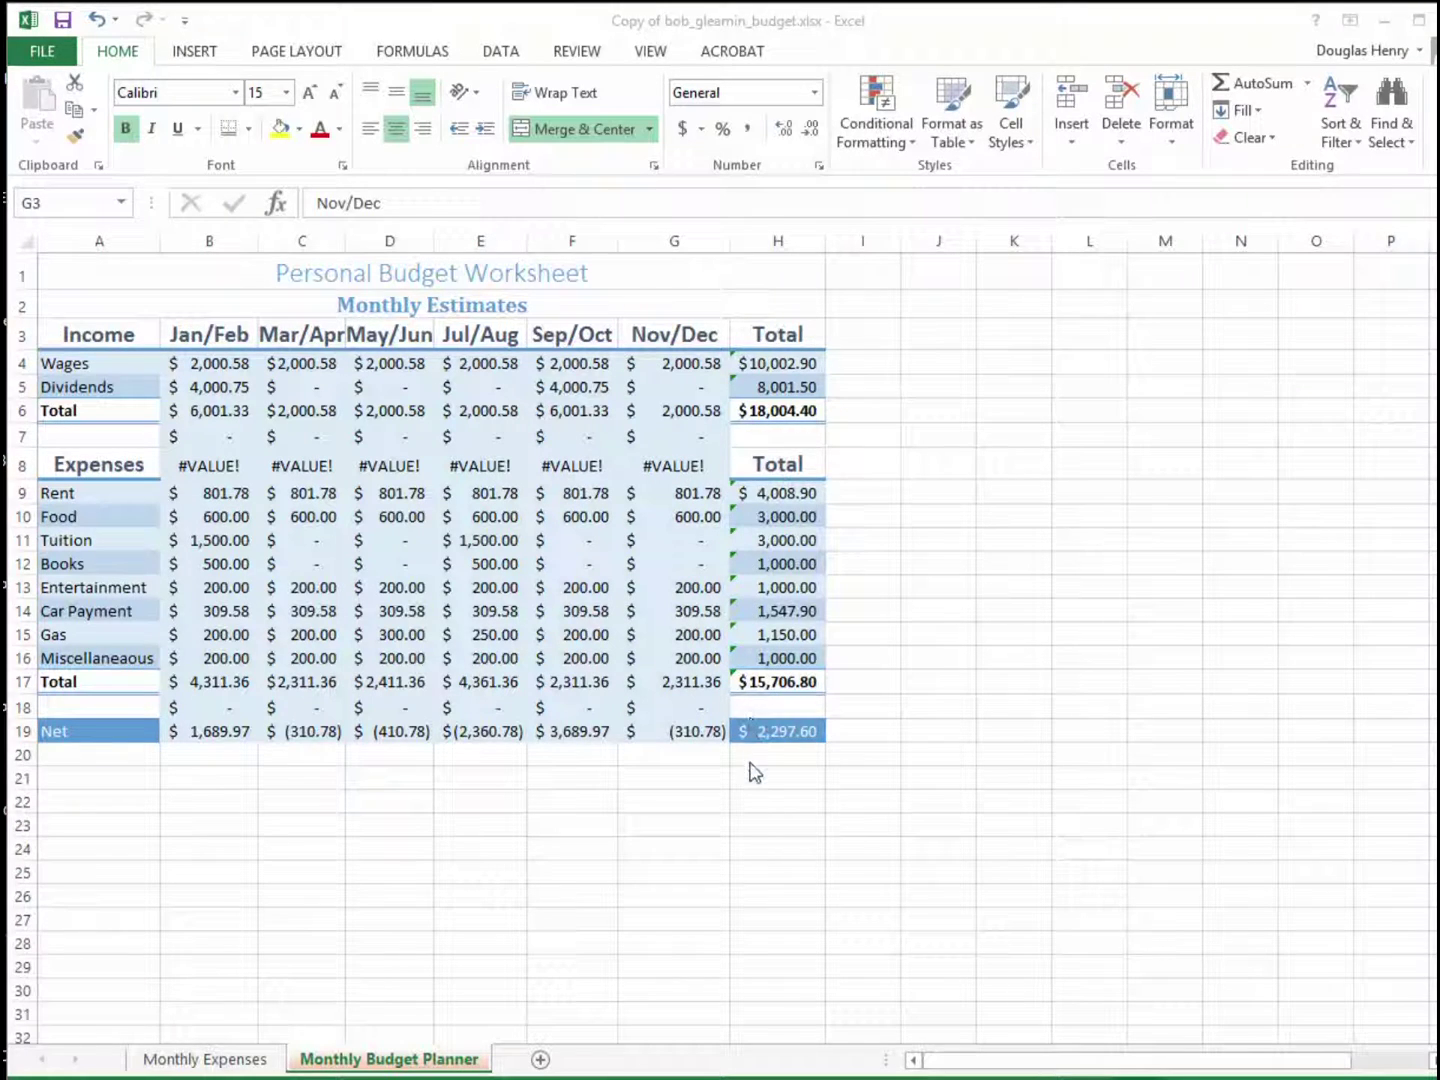
Change the Wages total in H4 to =SUM(B4:G4) and fill the formula down through H19.
{"action": "left_click", "coordinate": [773, 362]}
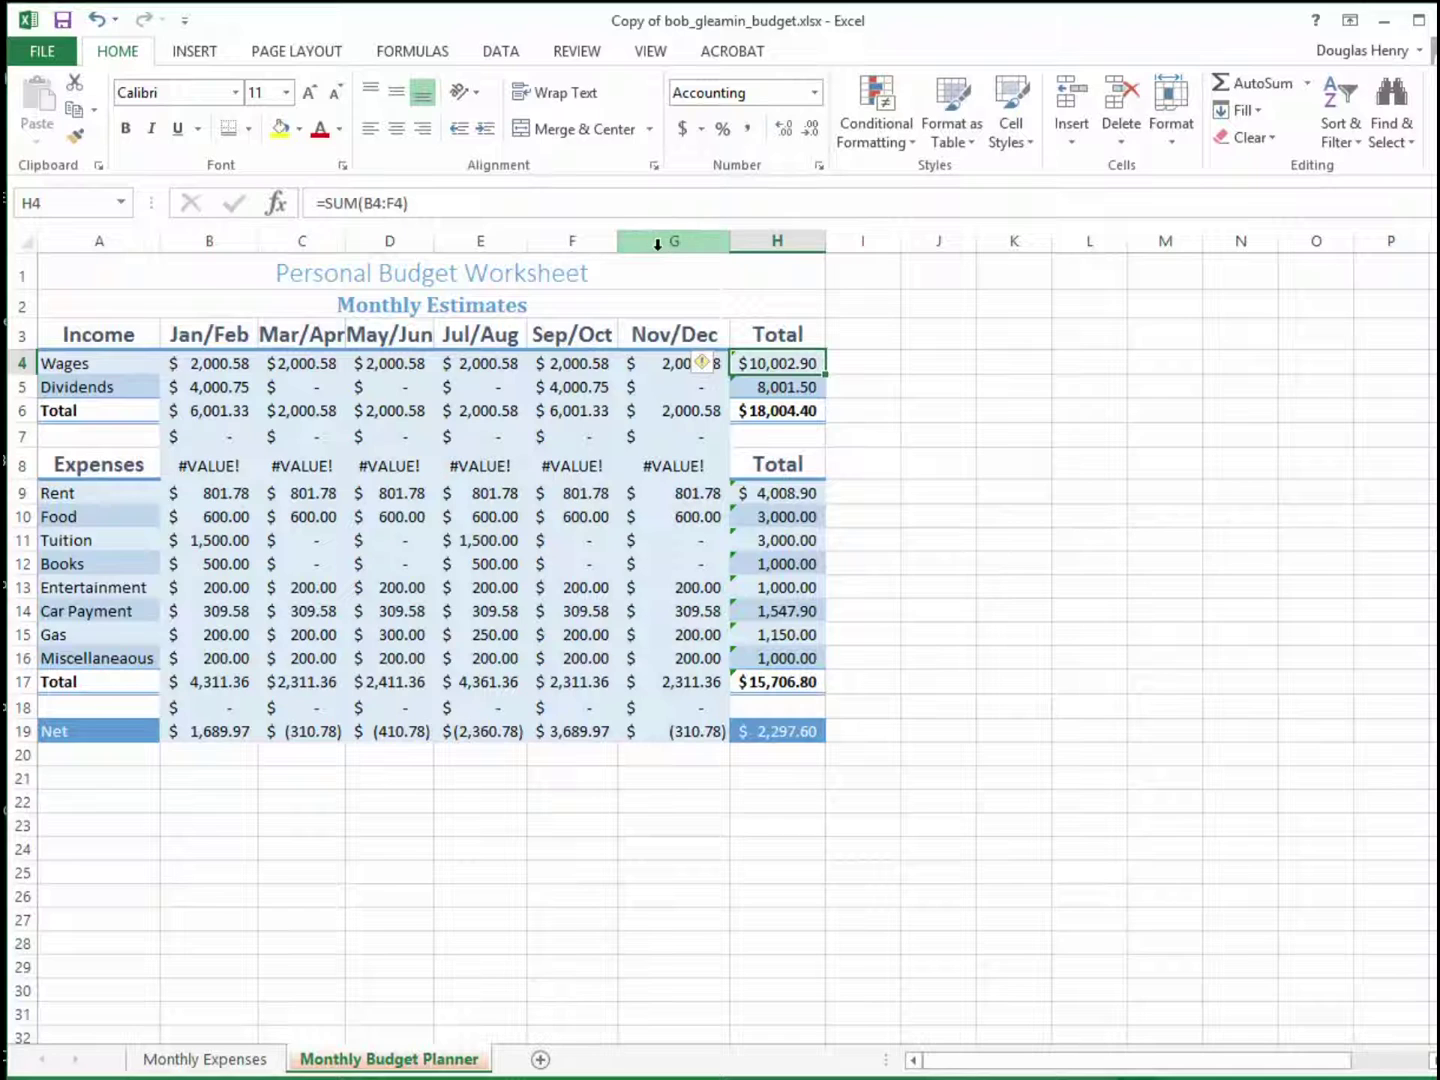
{"action": "left_click", "coordinate": [421, 204]}
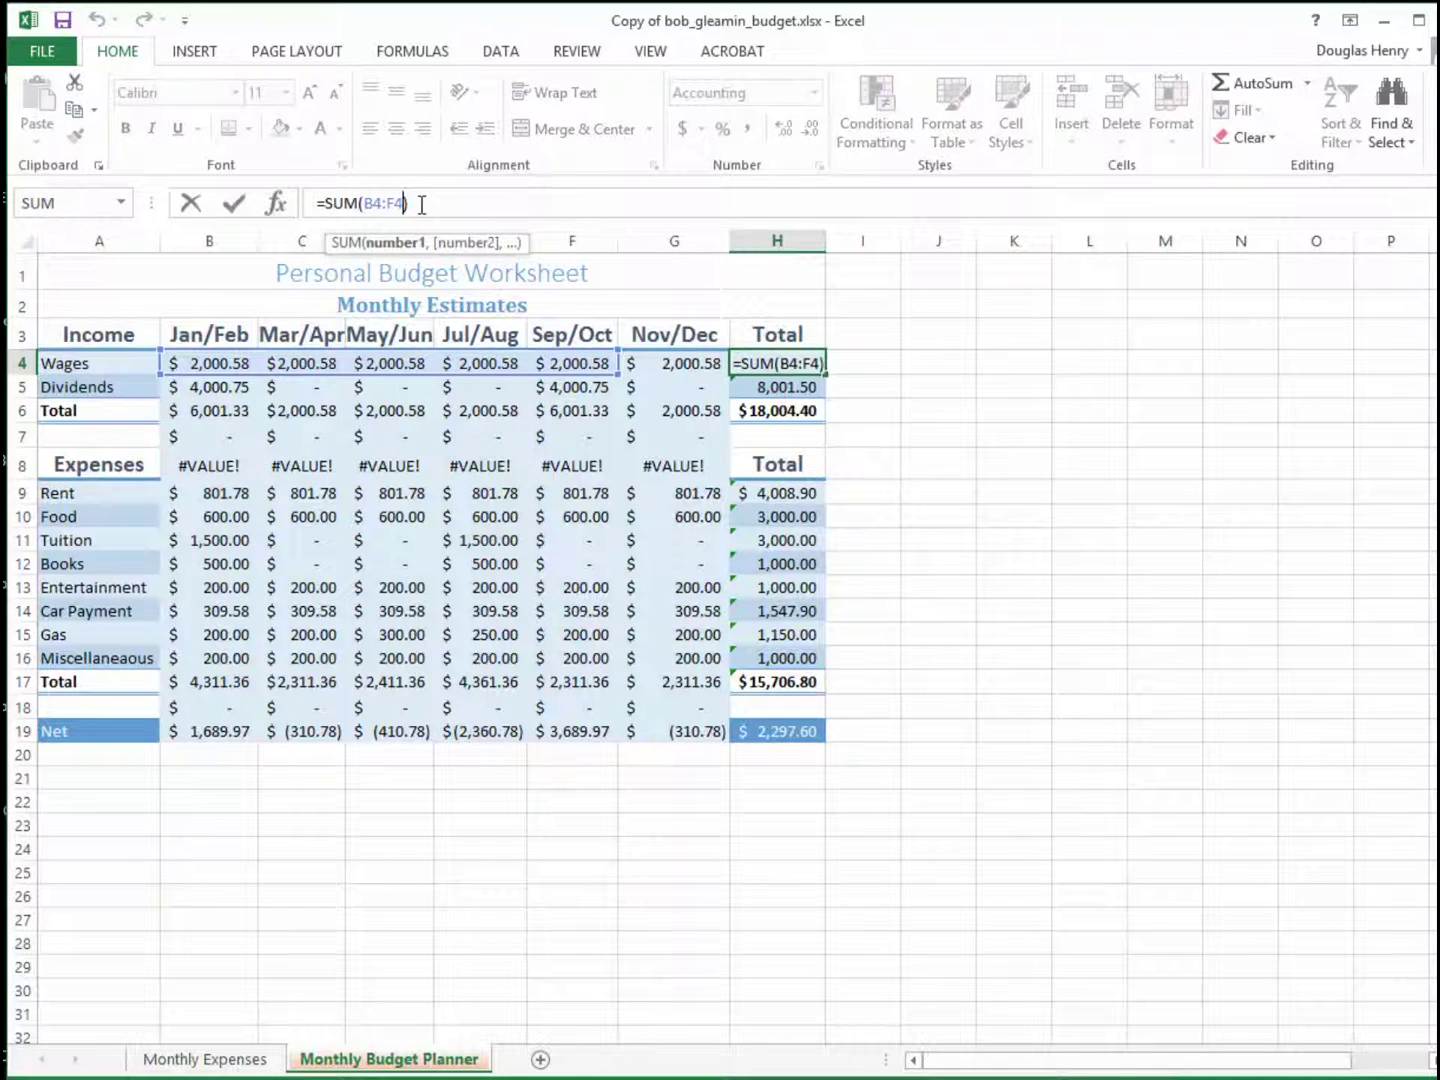
{"action": "key", "text": "BackSpace"}
{"action": "key", "text": "BackSpace"}
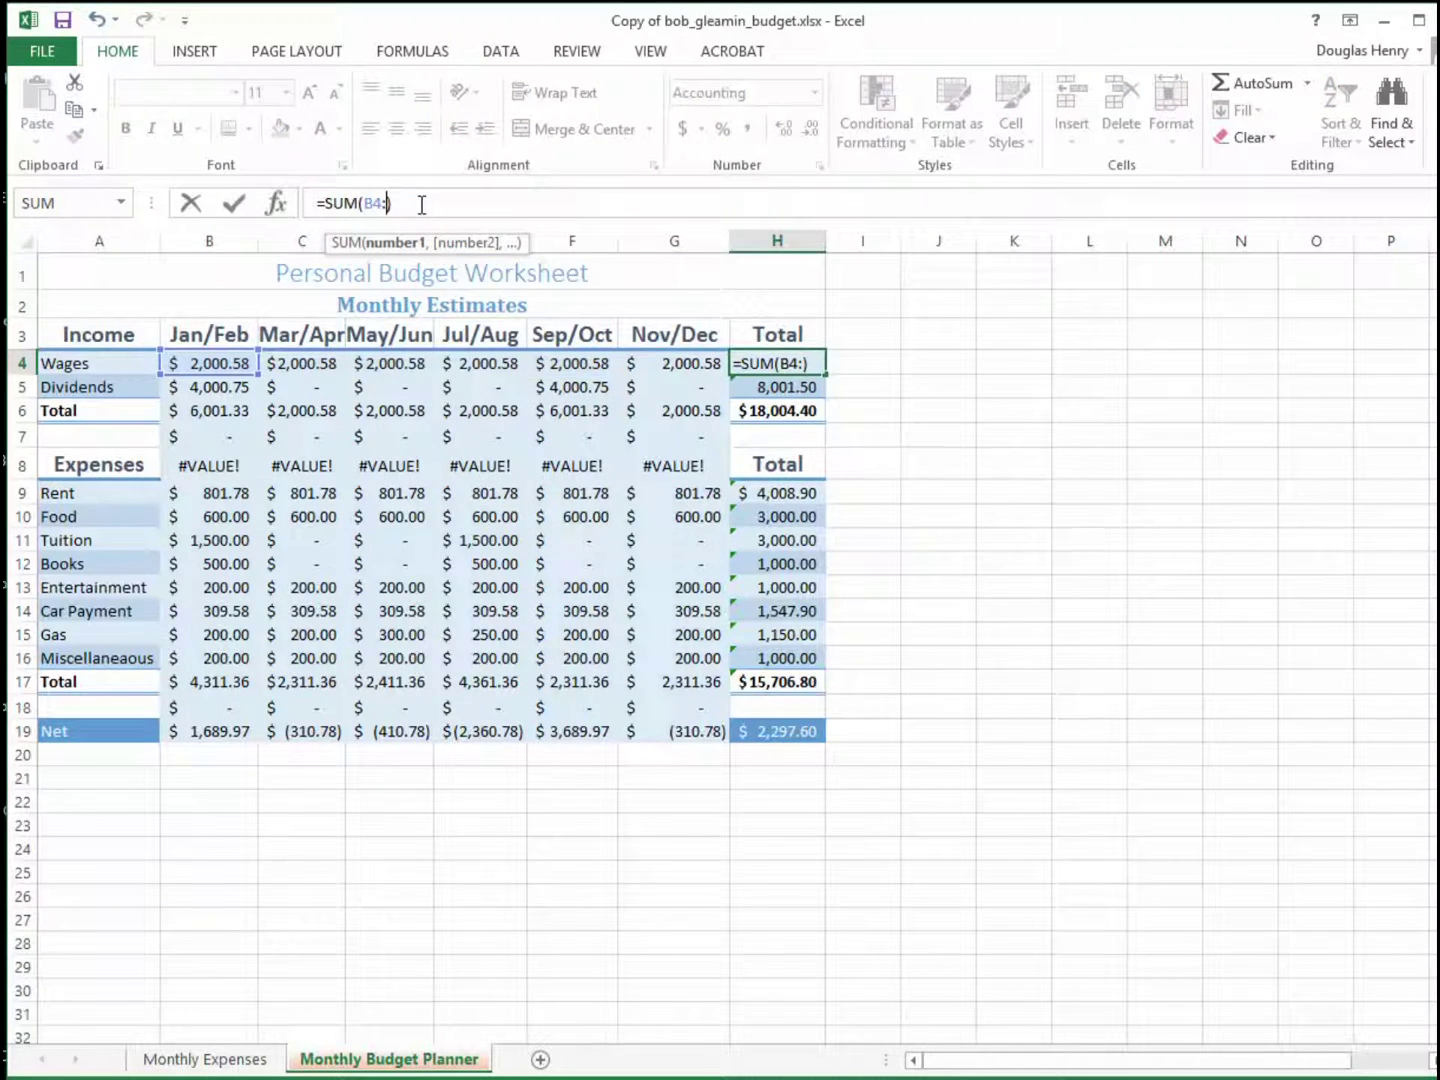
{"action": "type", "text": "g4"}
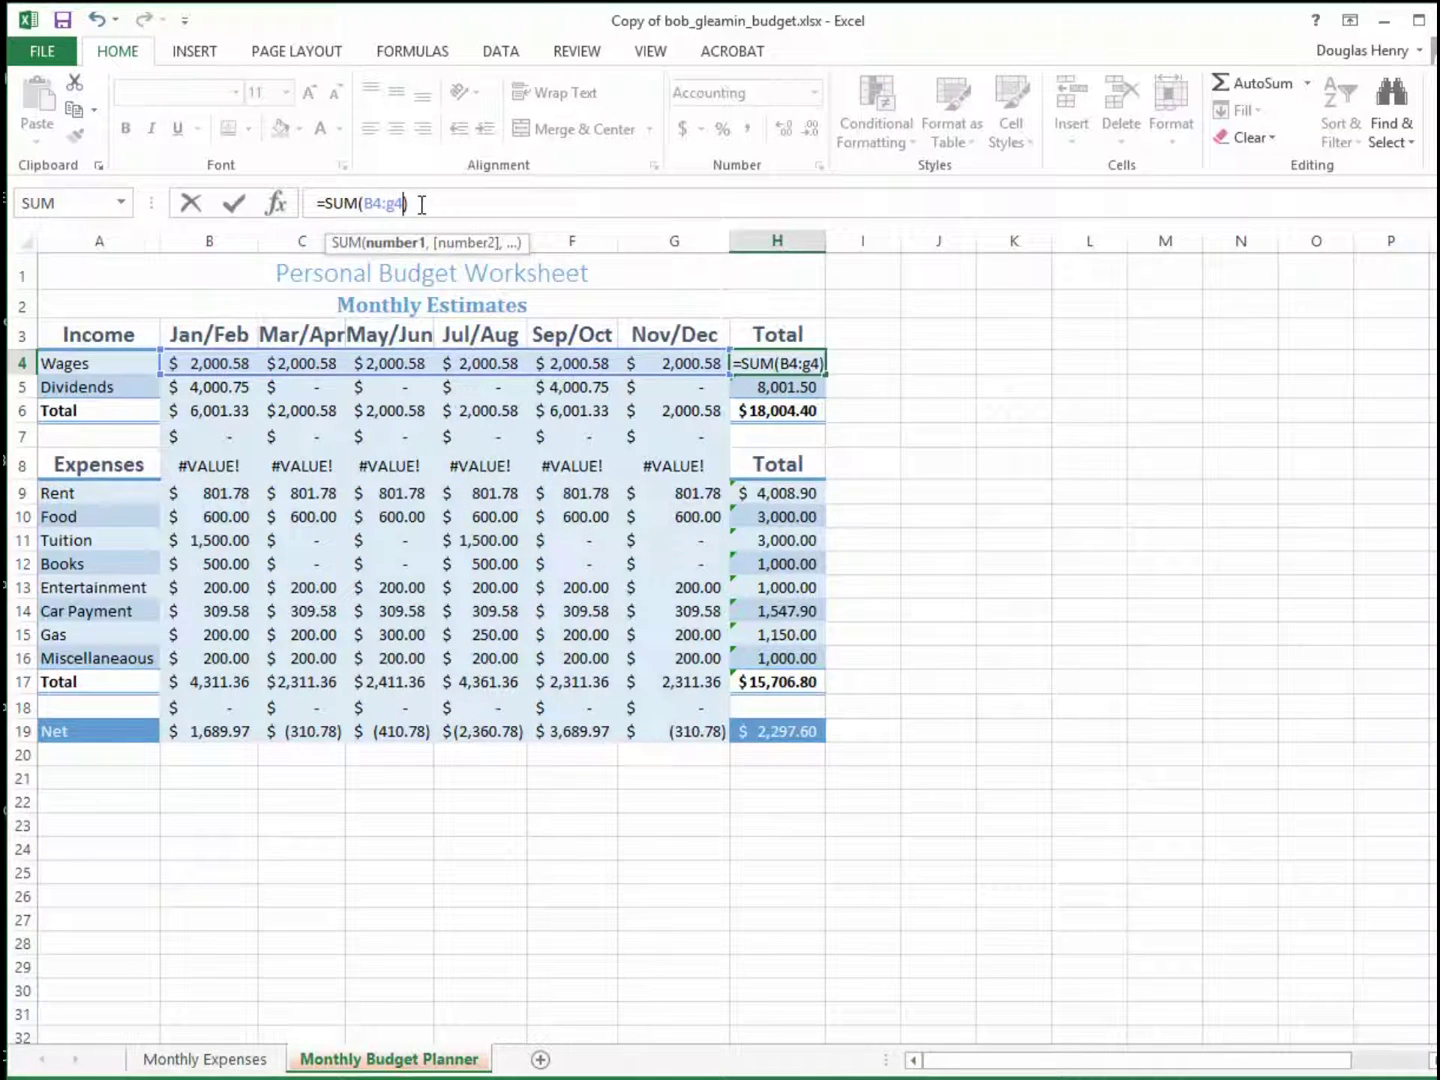
{"action": "key", "text": "Return"}
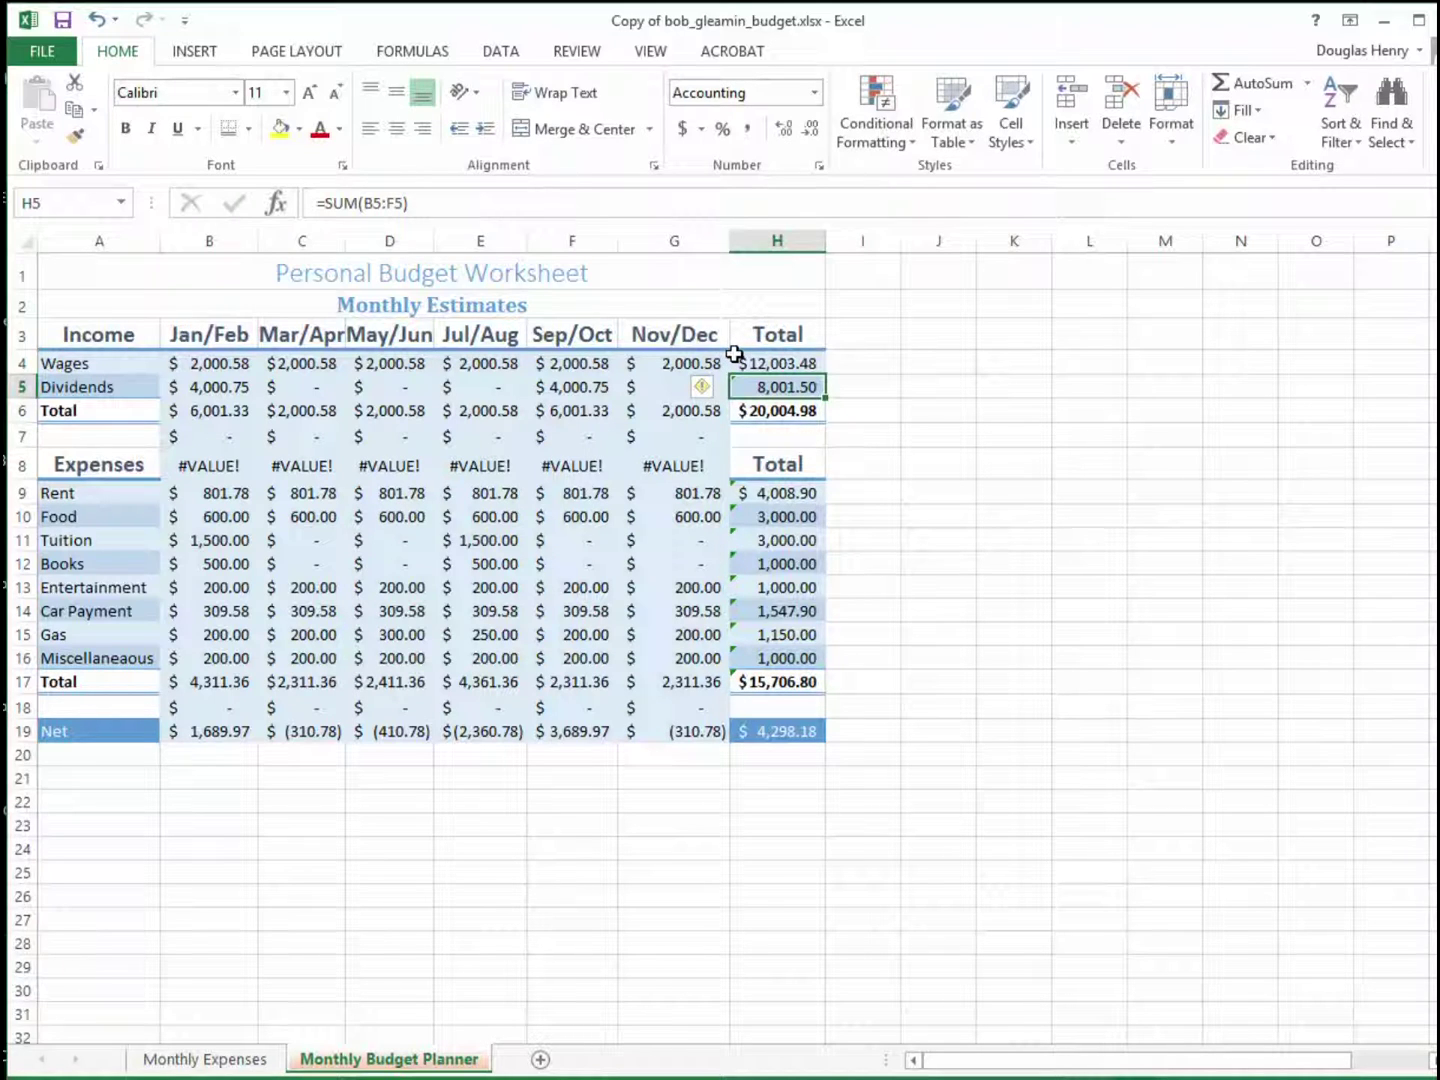
{"action": "left_click", "coordinate": [770, 363]}
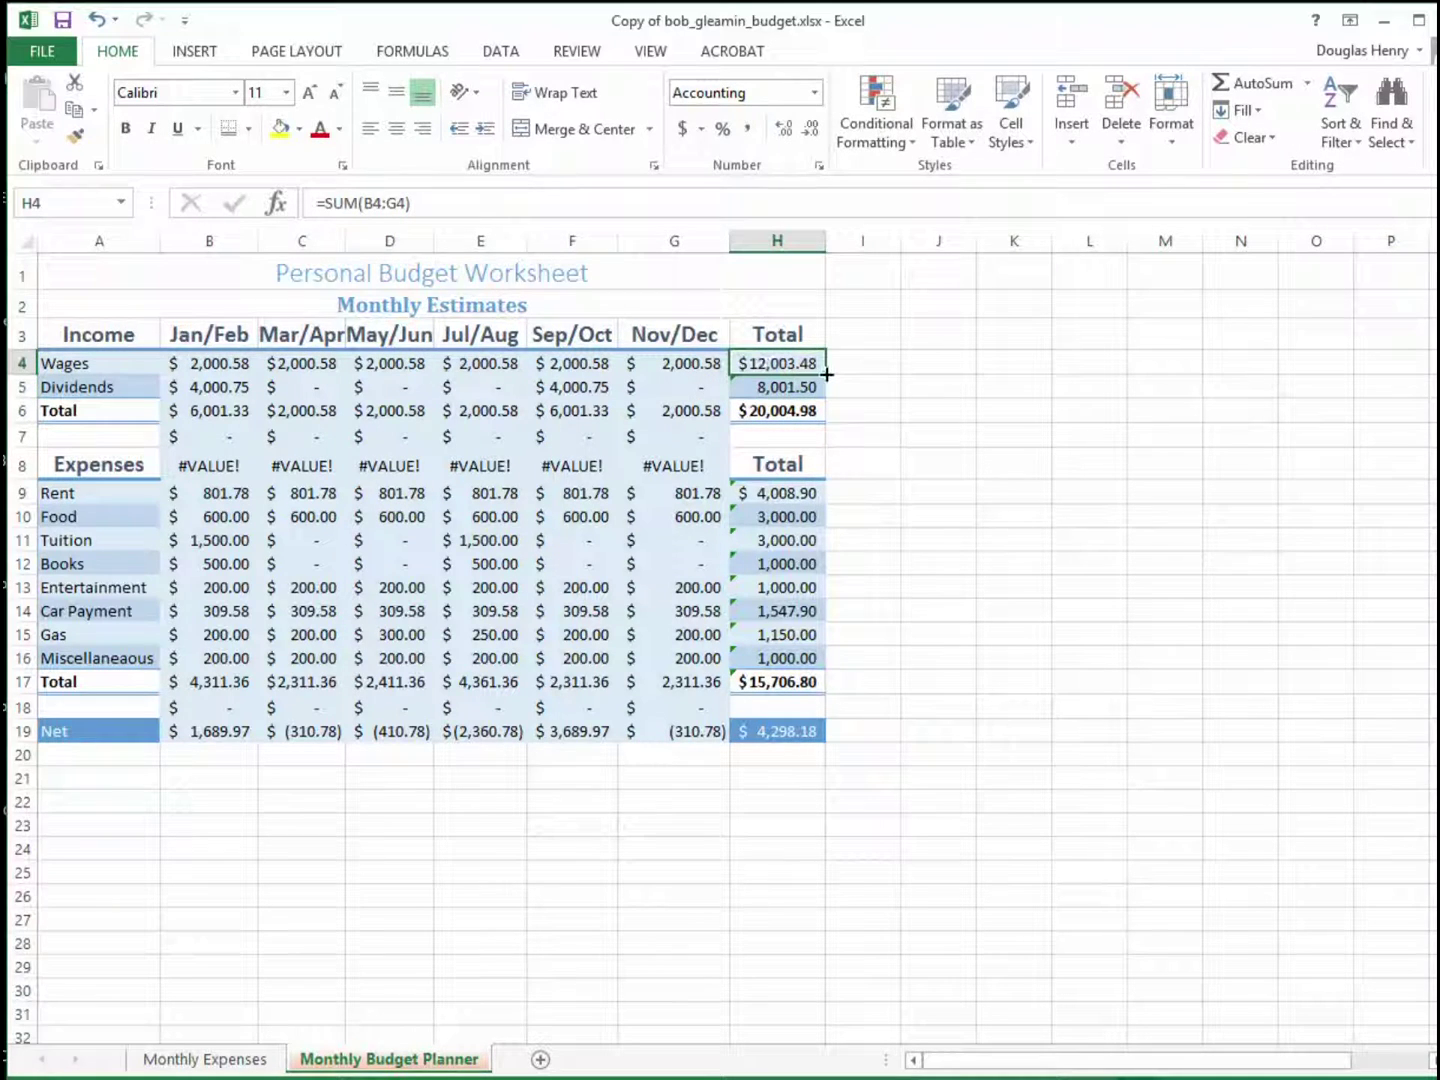
{"action": "left_click_drag", "start_coordinate": [828, 400], "coordinate": [833, 743]}
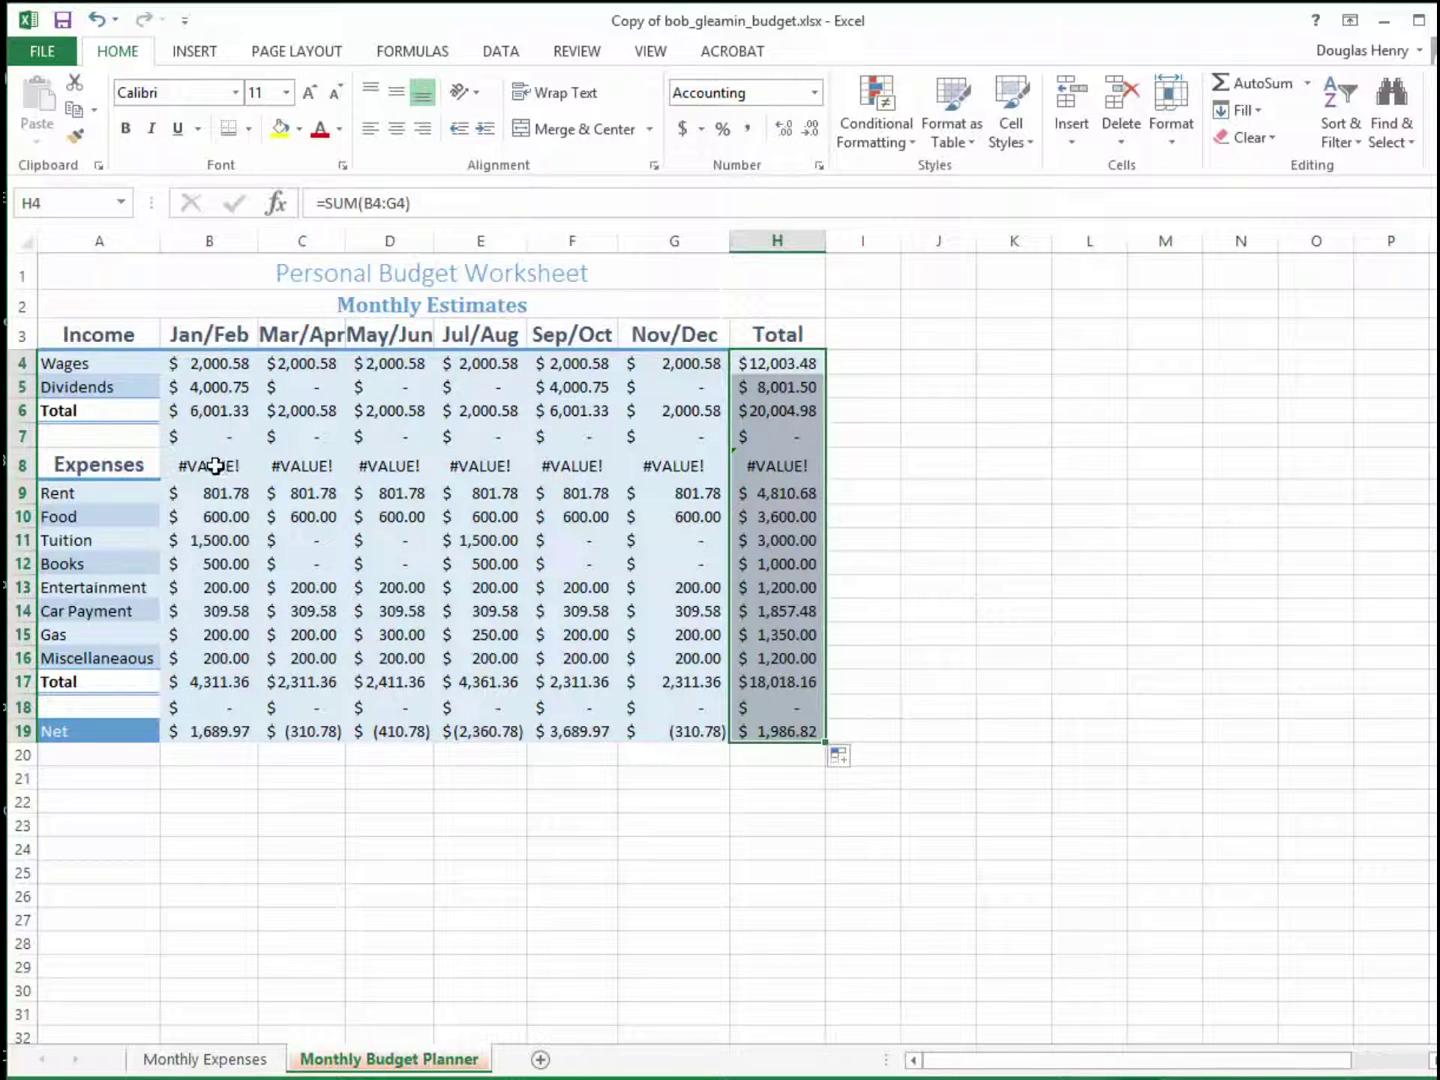
Replace the #VALUE! errors in the Expenses header row 8 with the headings copied from row 3, starting with Jan/Feb in B8.
{"action": "left_click", "coordinate": [216, 336]}
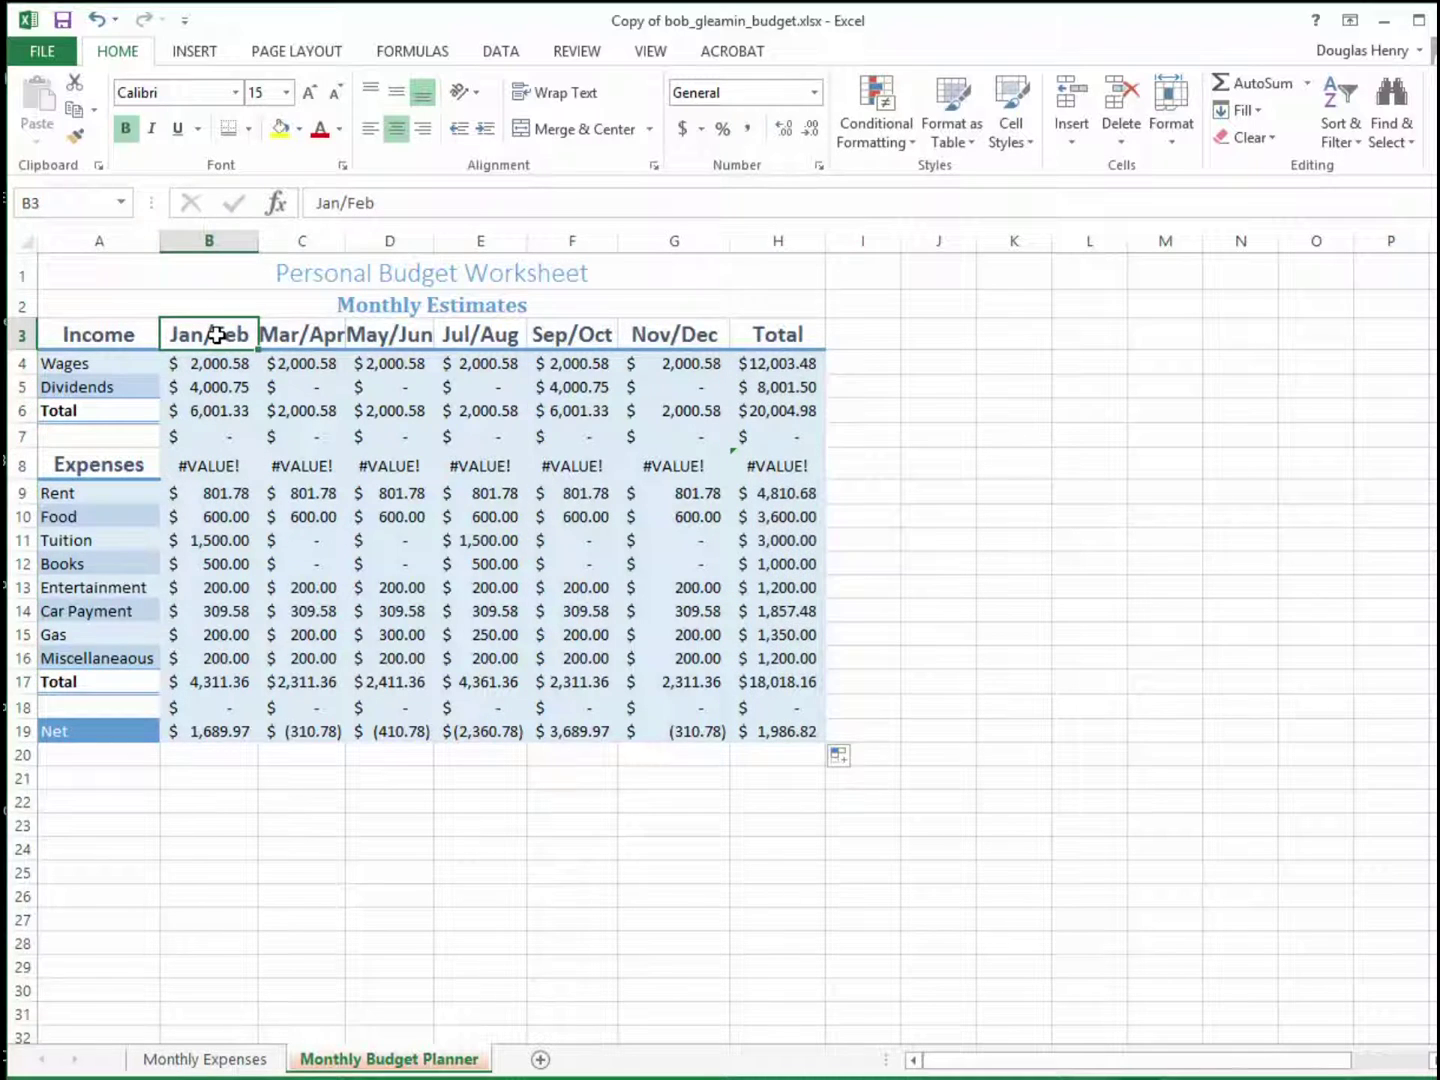
{"action": "key", "text": "ctrl+c"}
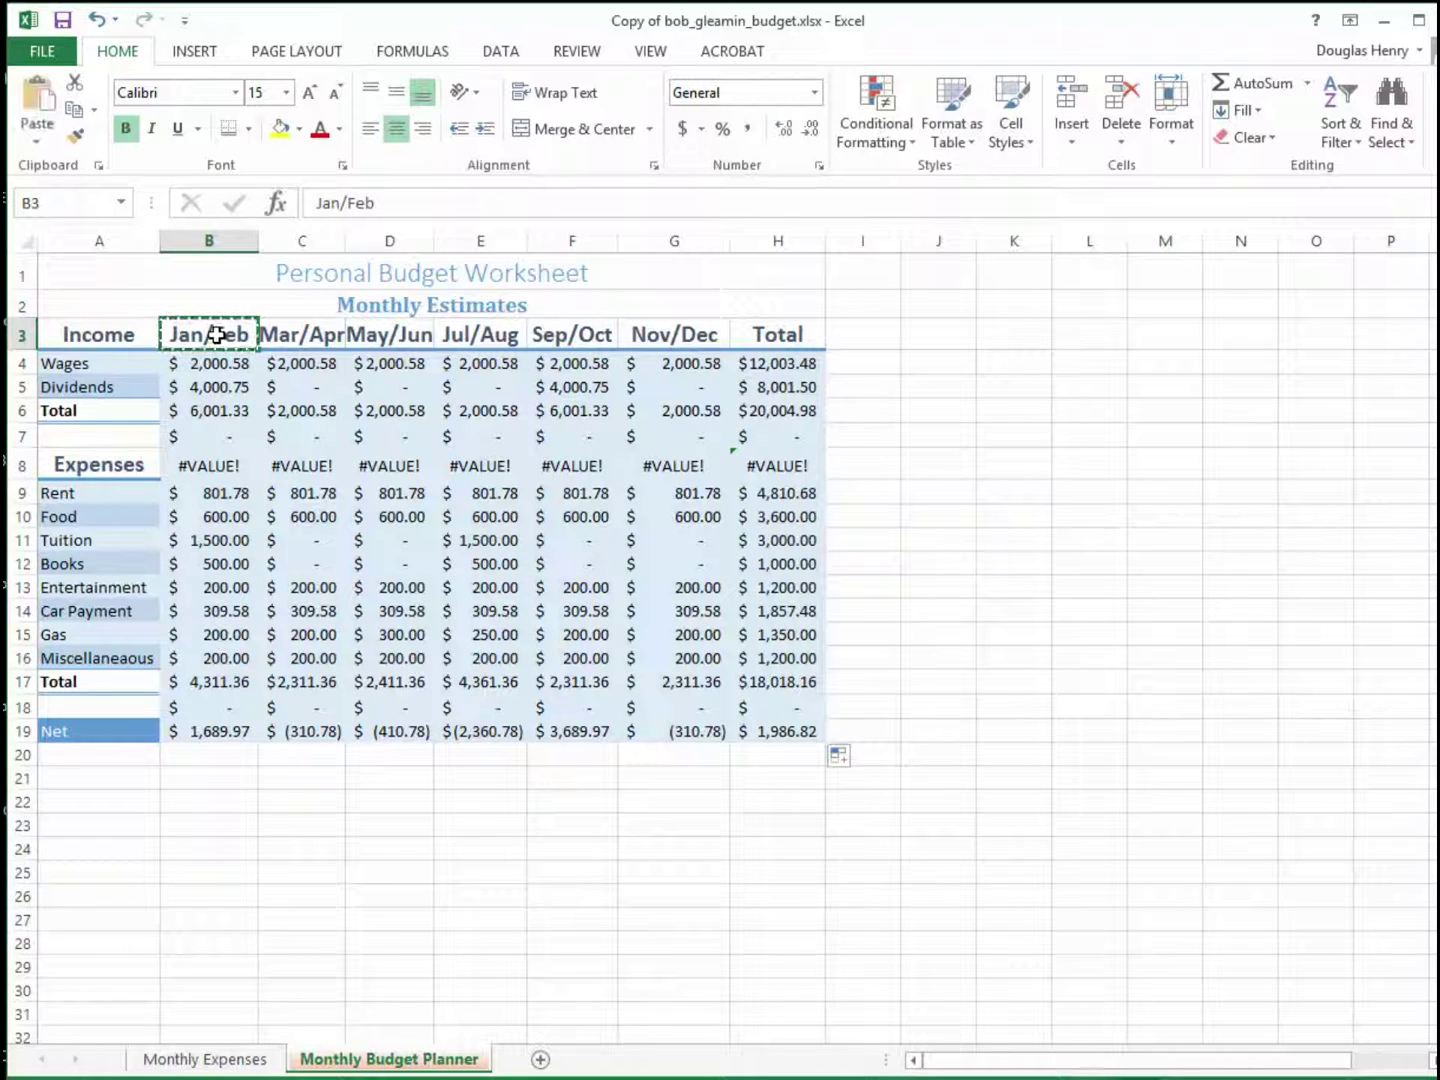
{"action": "left_click", "coordinate": [207, 471]}
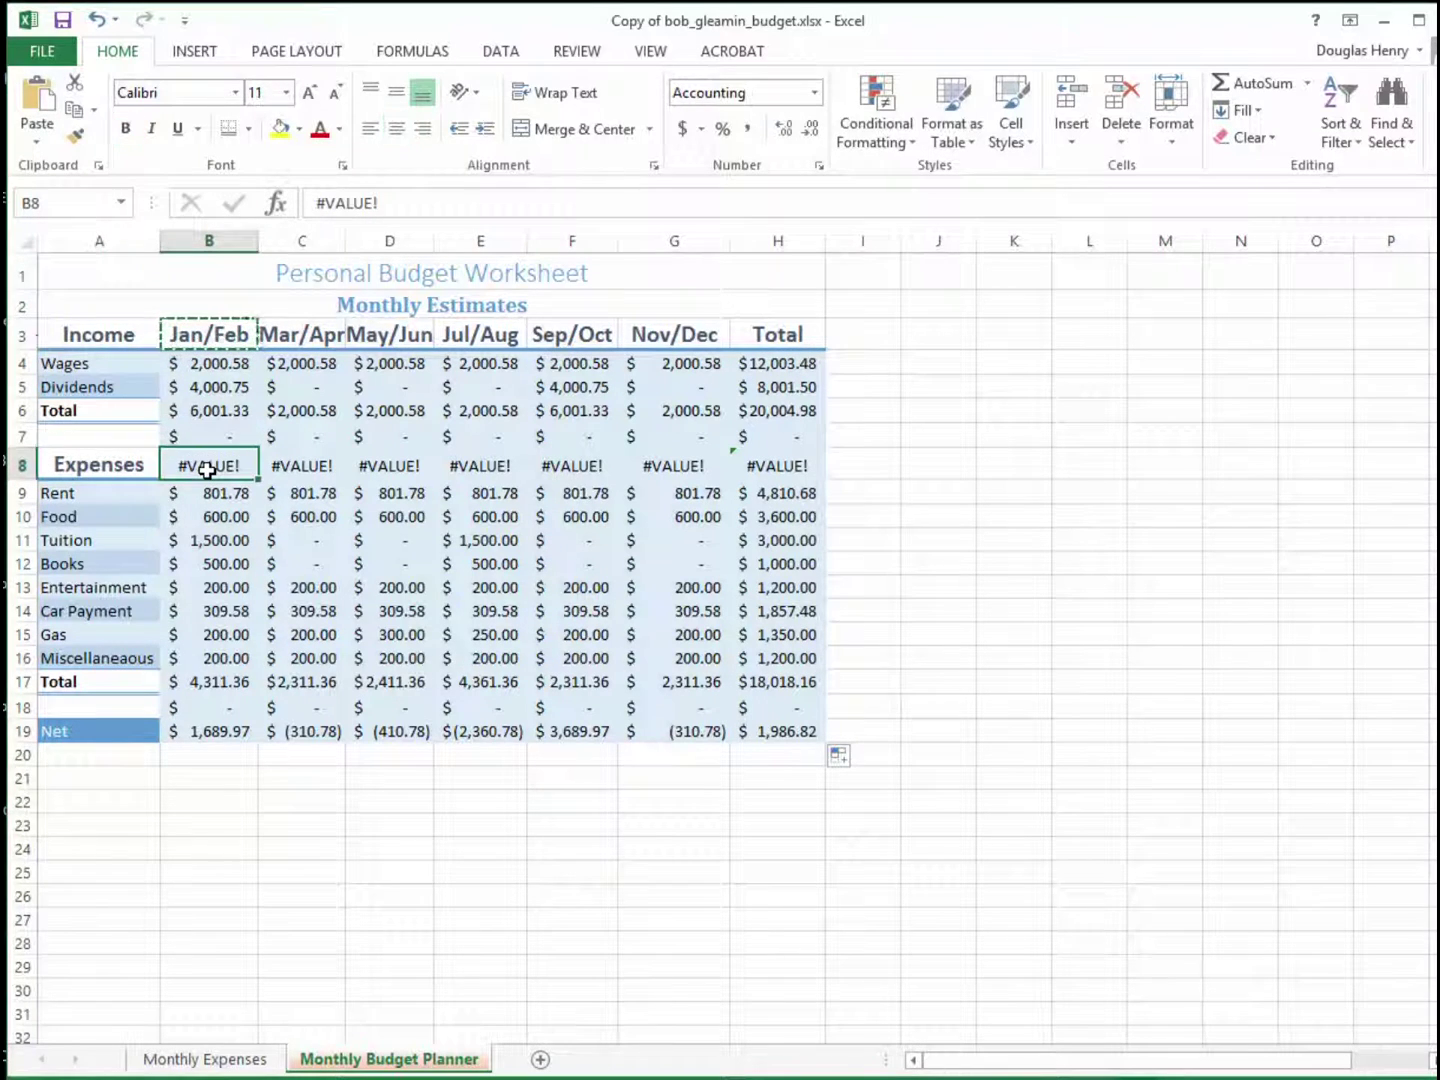
{"action": "key", "text": "ctrl+v"}
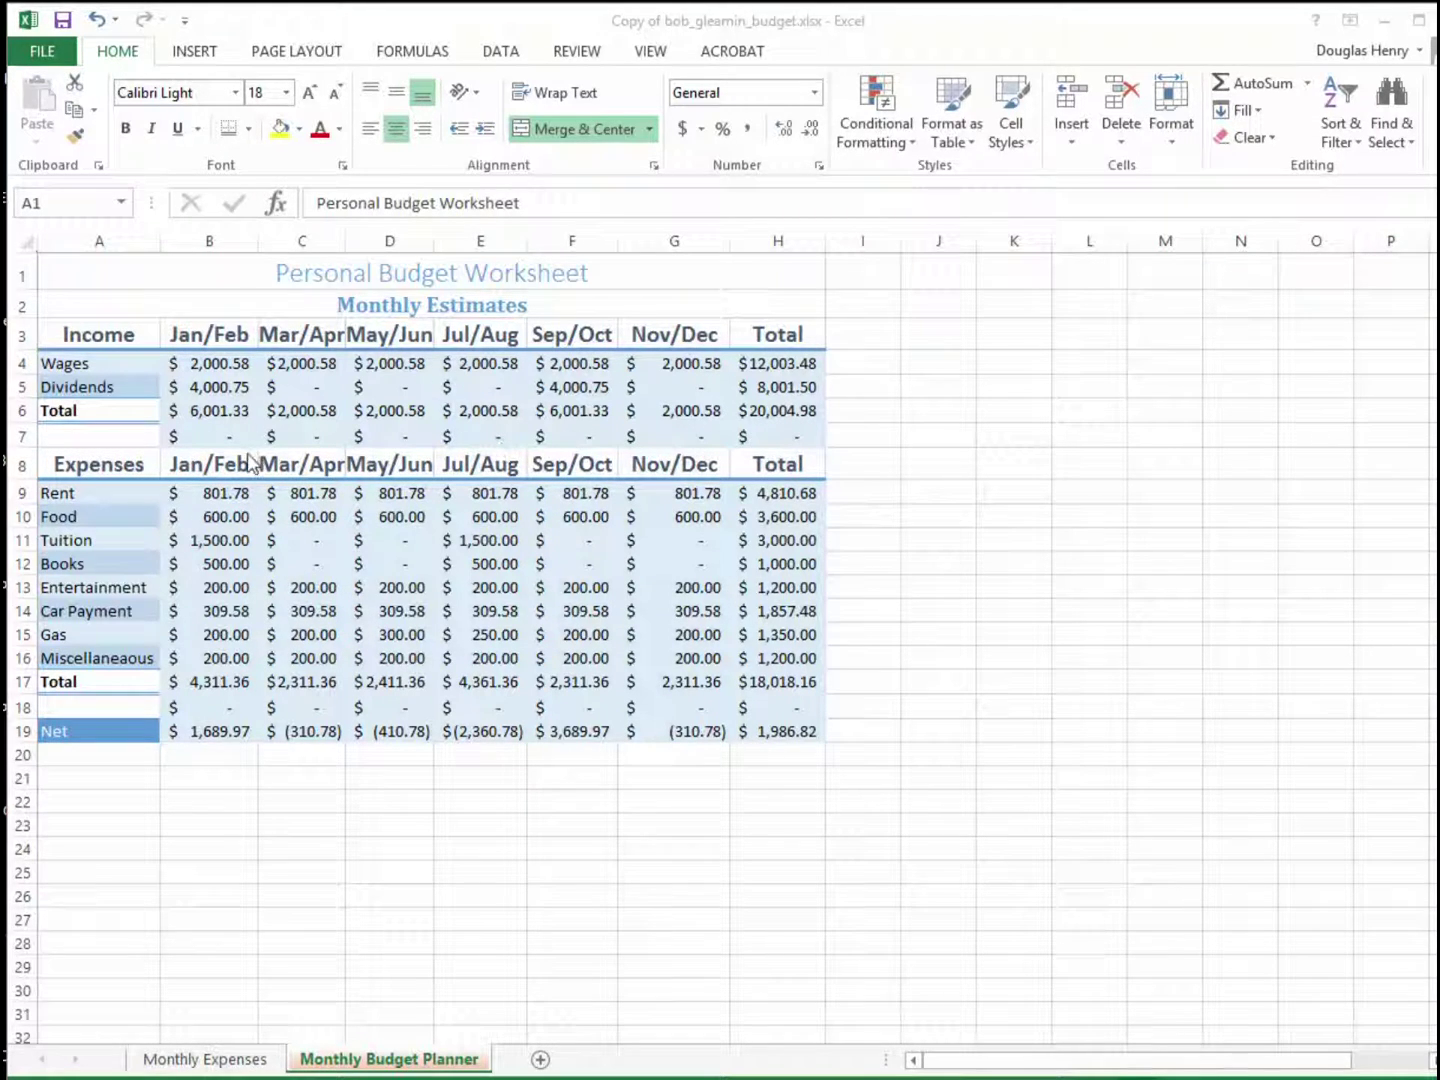
Clear the contents of the spacer rows 7 and 18.
{"action": "left_click", "coordinate": [22, 436]}
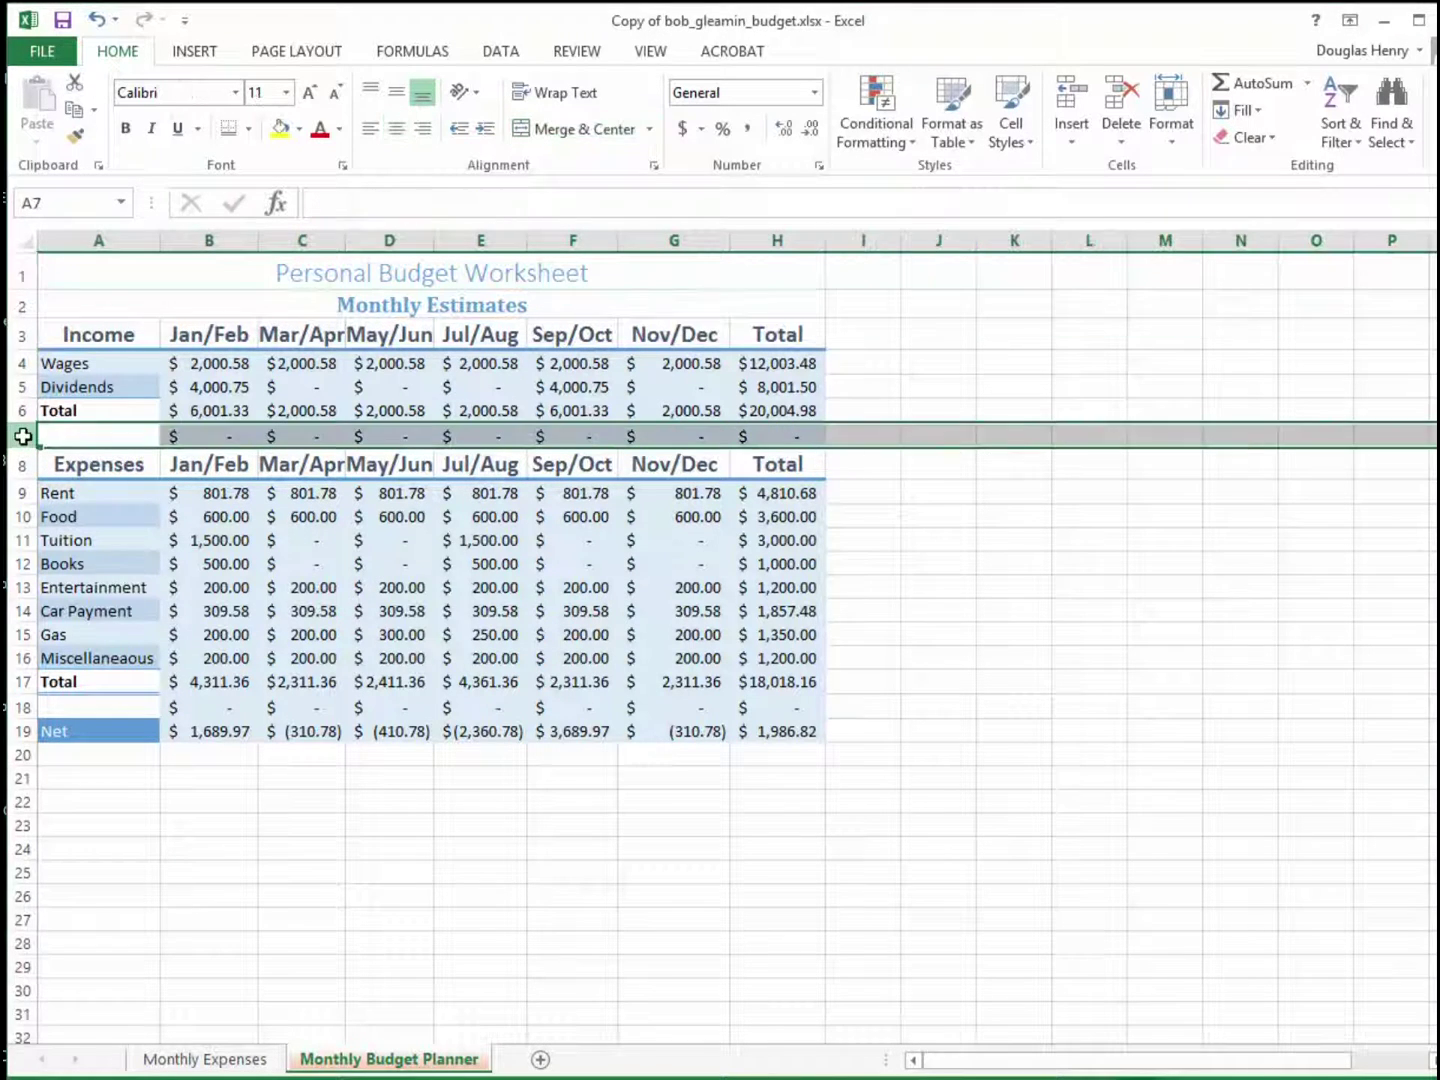
{"action": "right_click", "coordinate": [59, 437]}
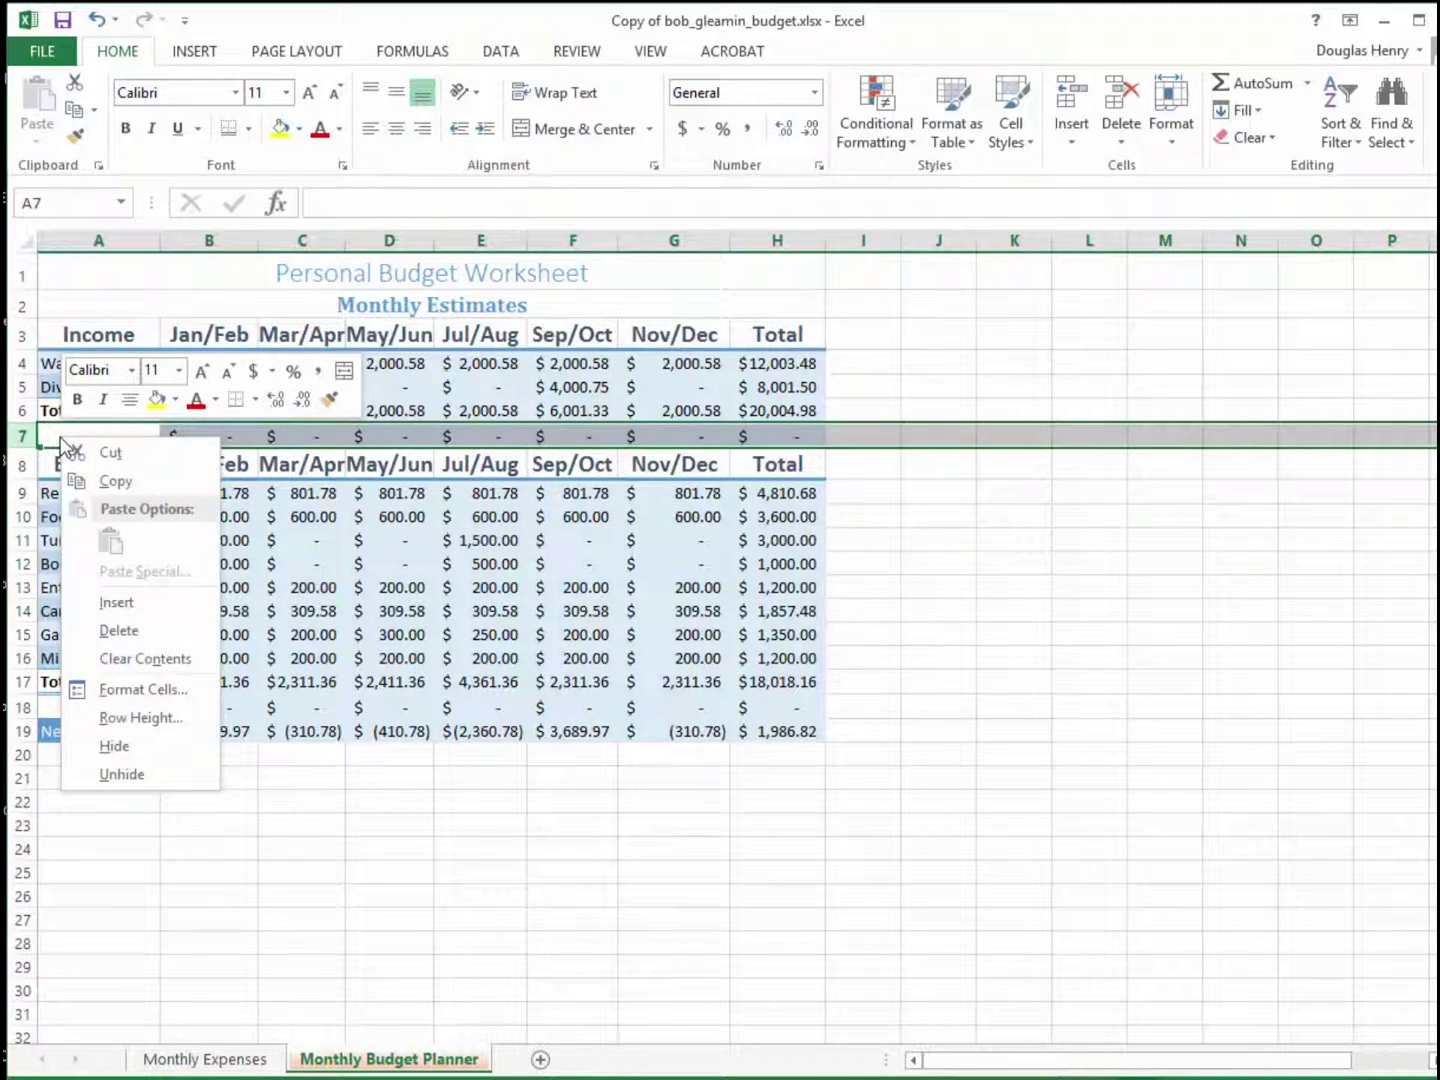
{"action": "left_click", "coordinate": [119, 663]}
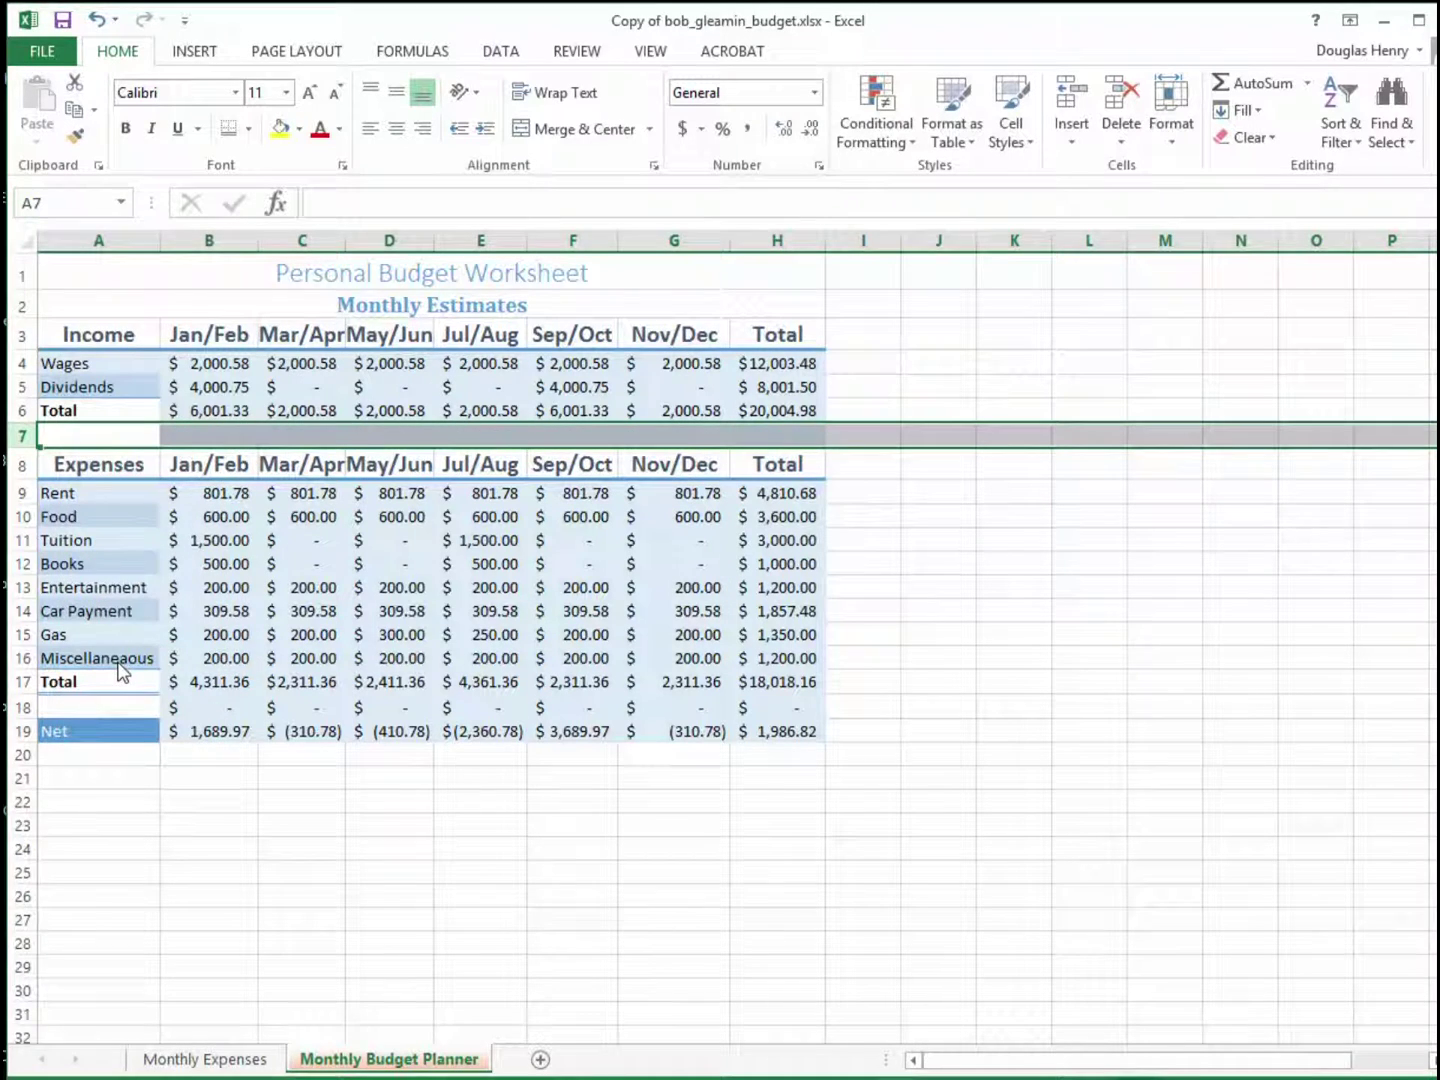
{"action": "right_click", "coordinate": [20, 707]}
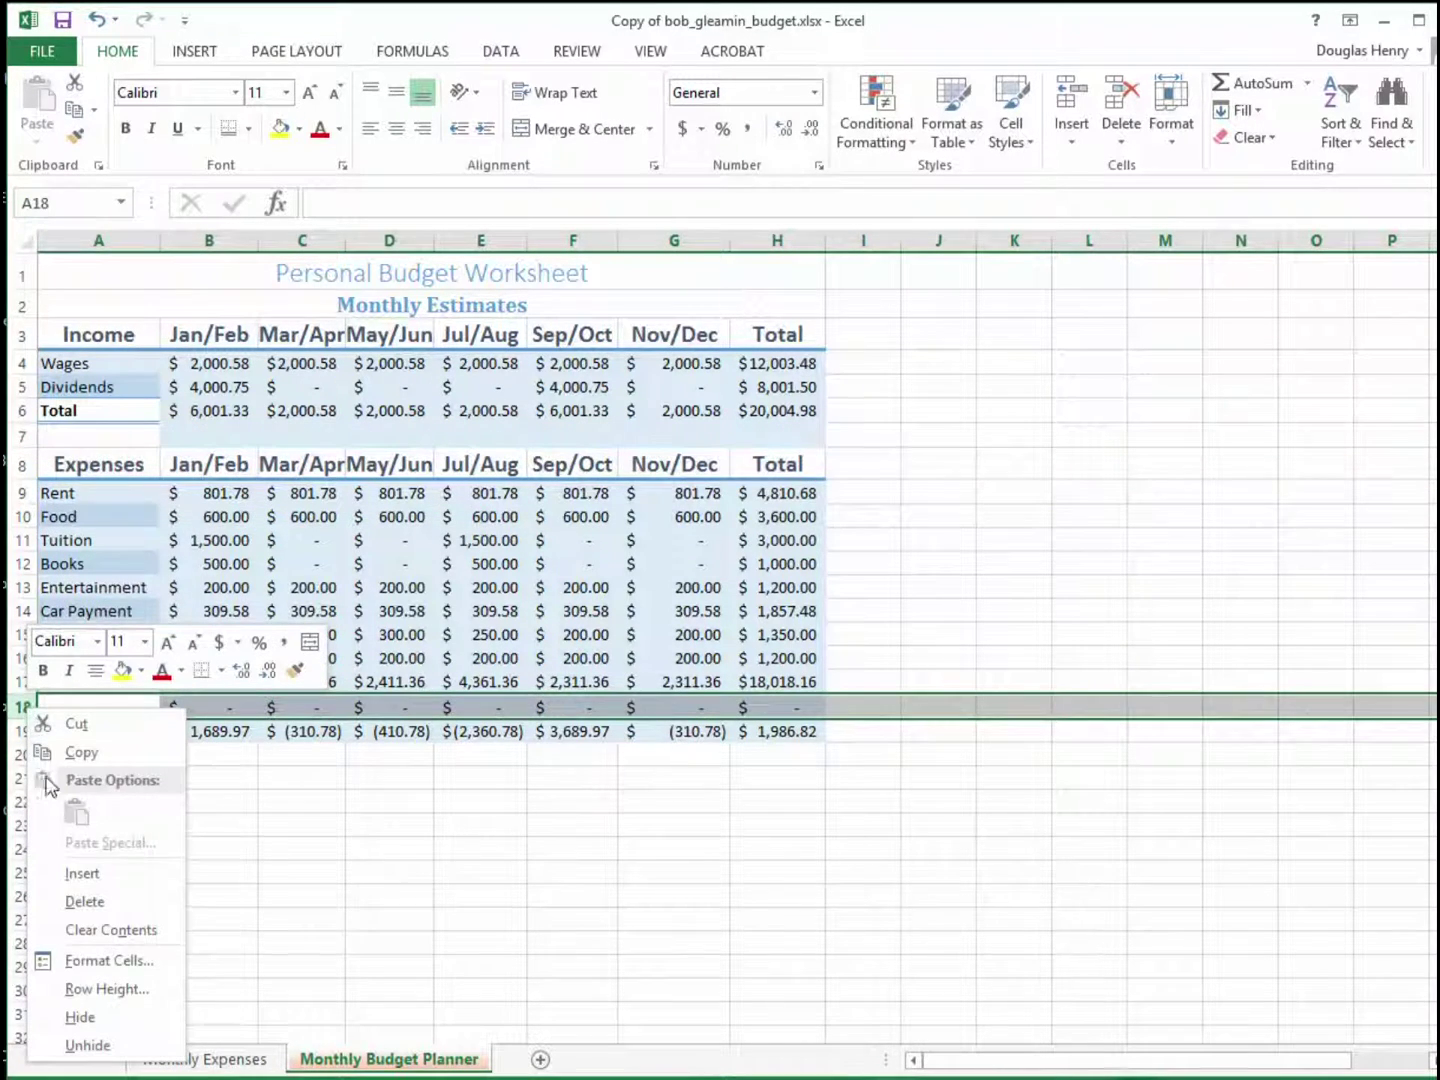
{"action": "left_click", "coordinate": [103, 938]}
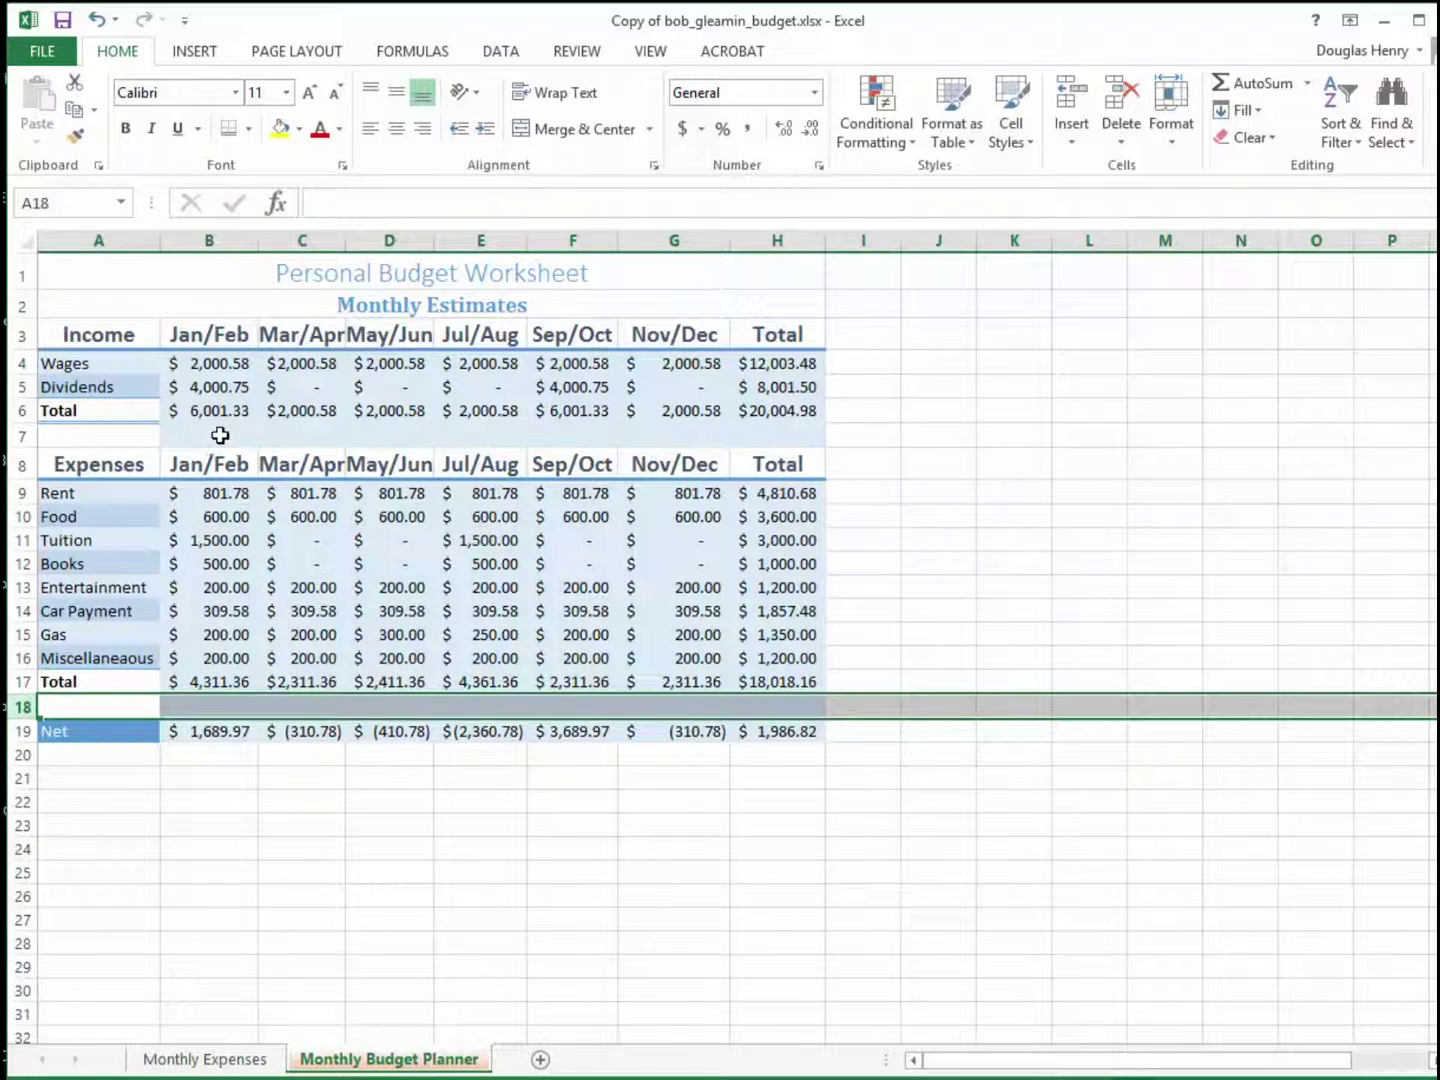
Copy the formatting of the income Total label in A6 across row 6 to H6 with Format Painter.
{"action": "right_click", "coordinate": [131, 411]}
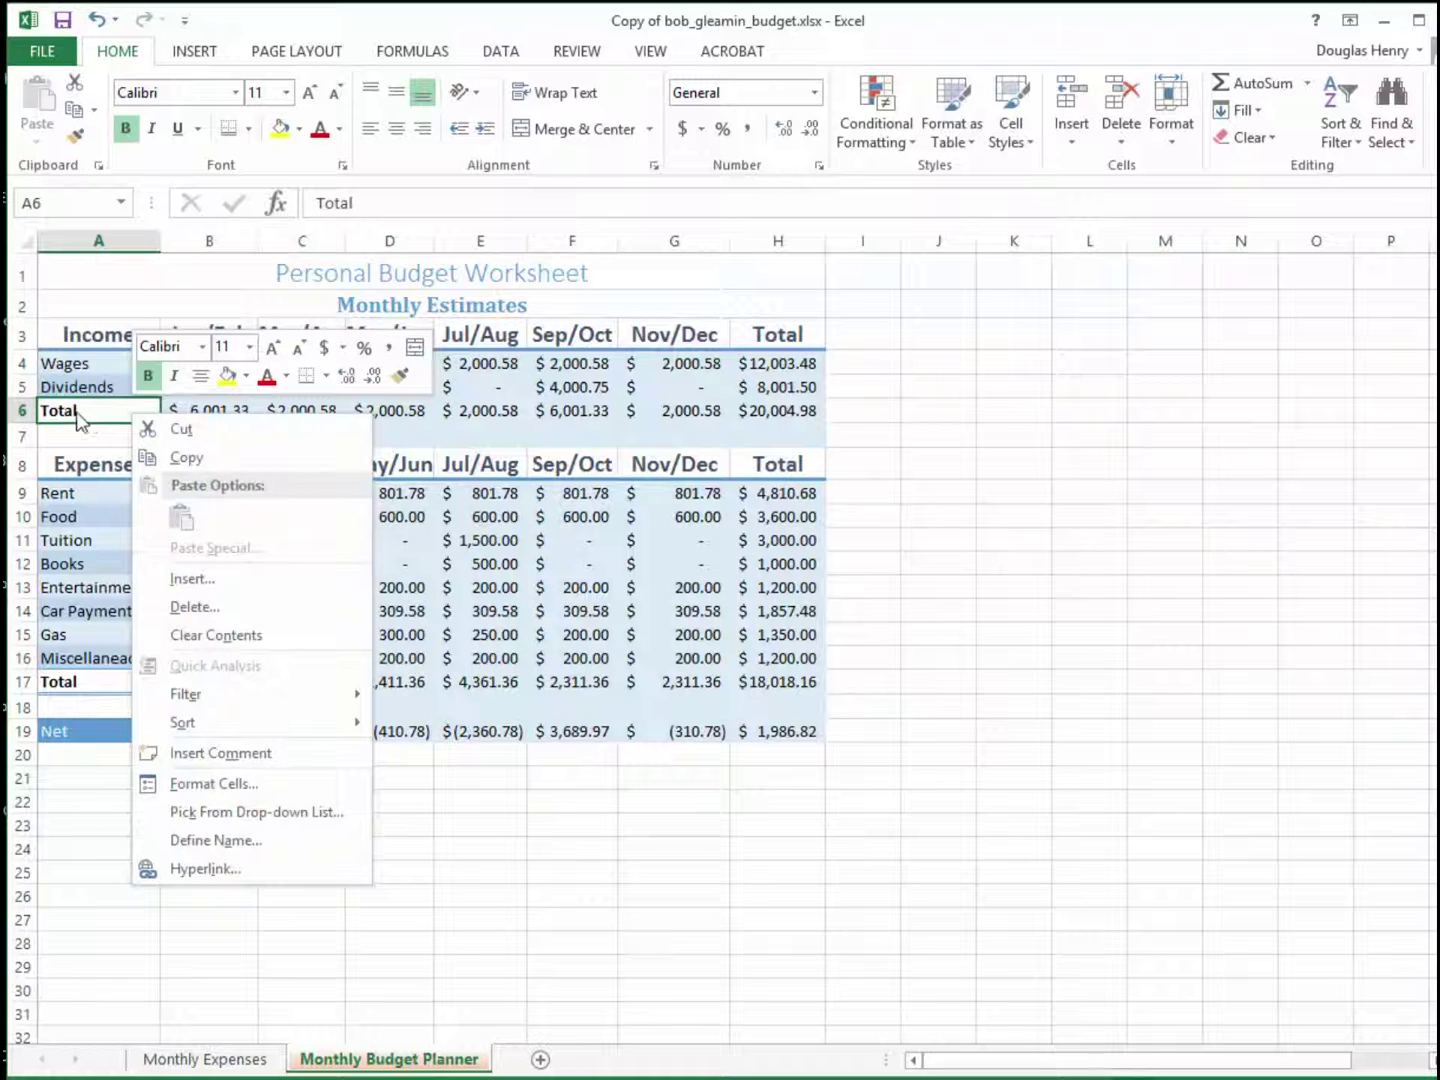
{"action": "left_click", "coordinate": [403, 376]}
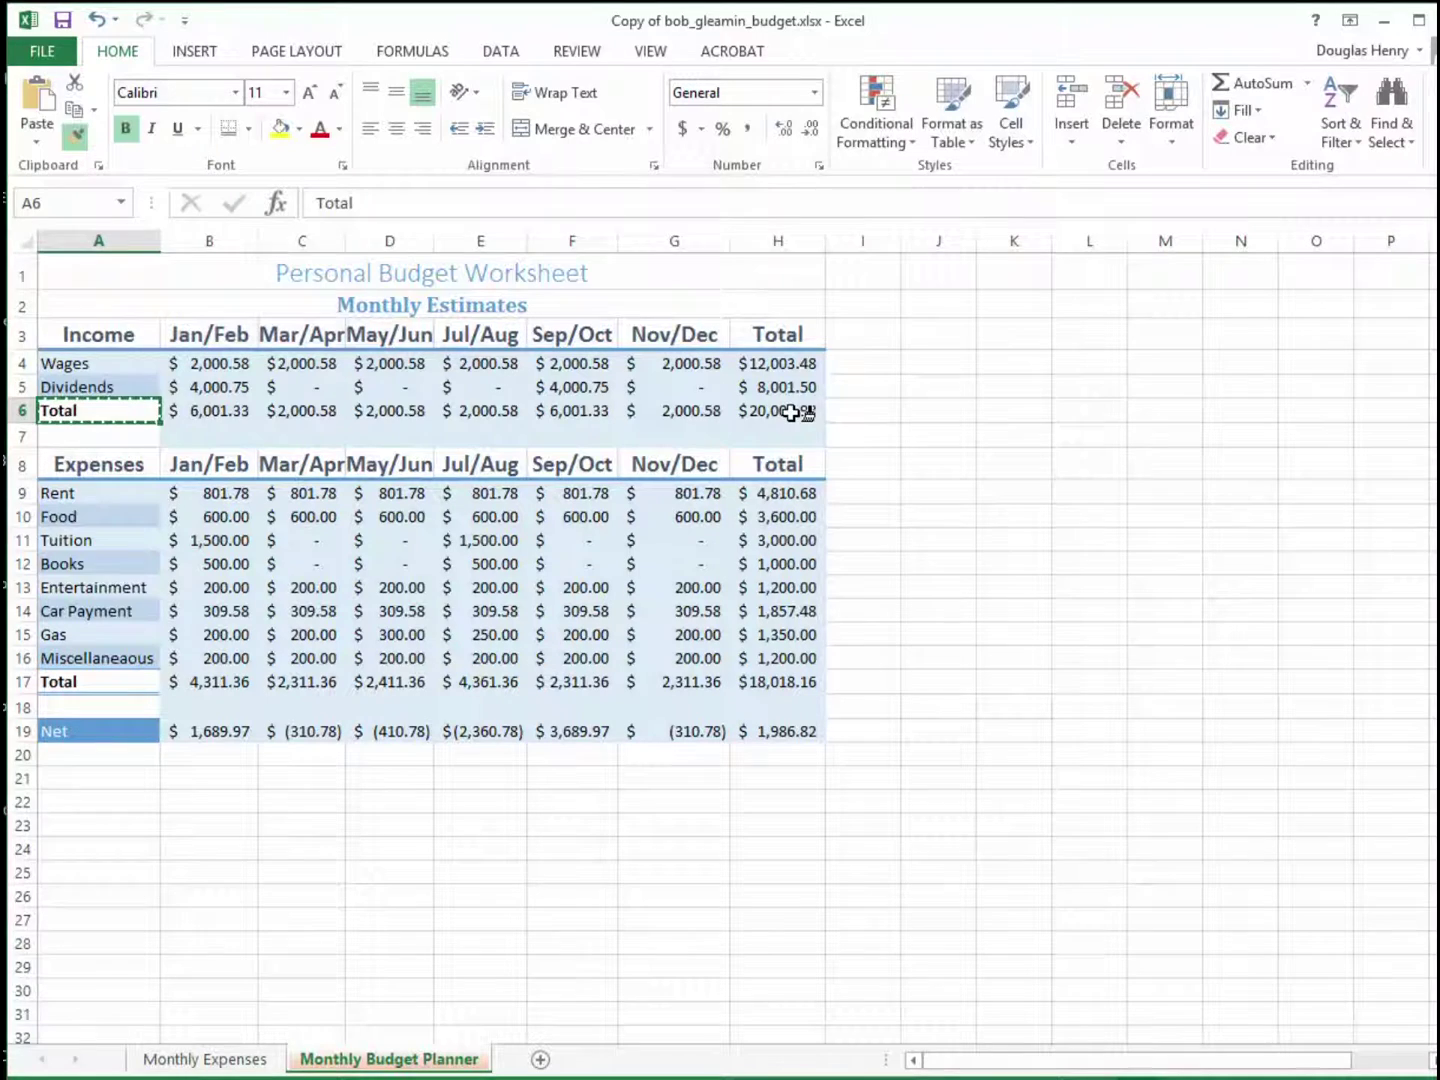
{"action": "left_click_drag", "start_coordinate": [98, 410], "coordinate": [791, 413]}
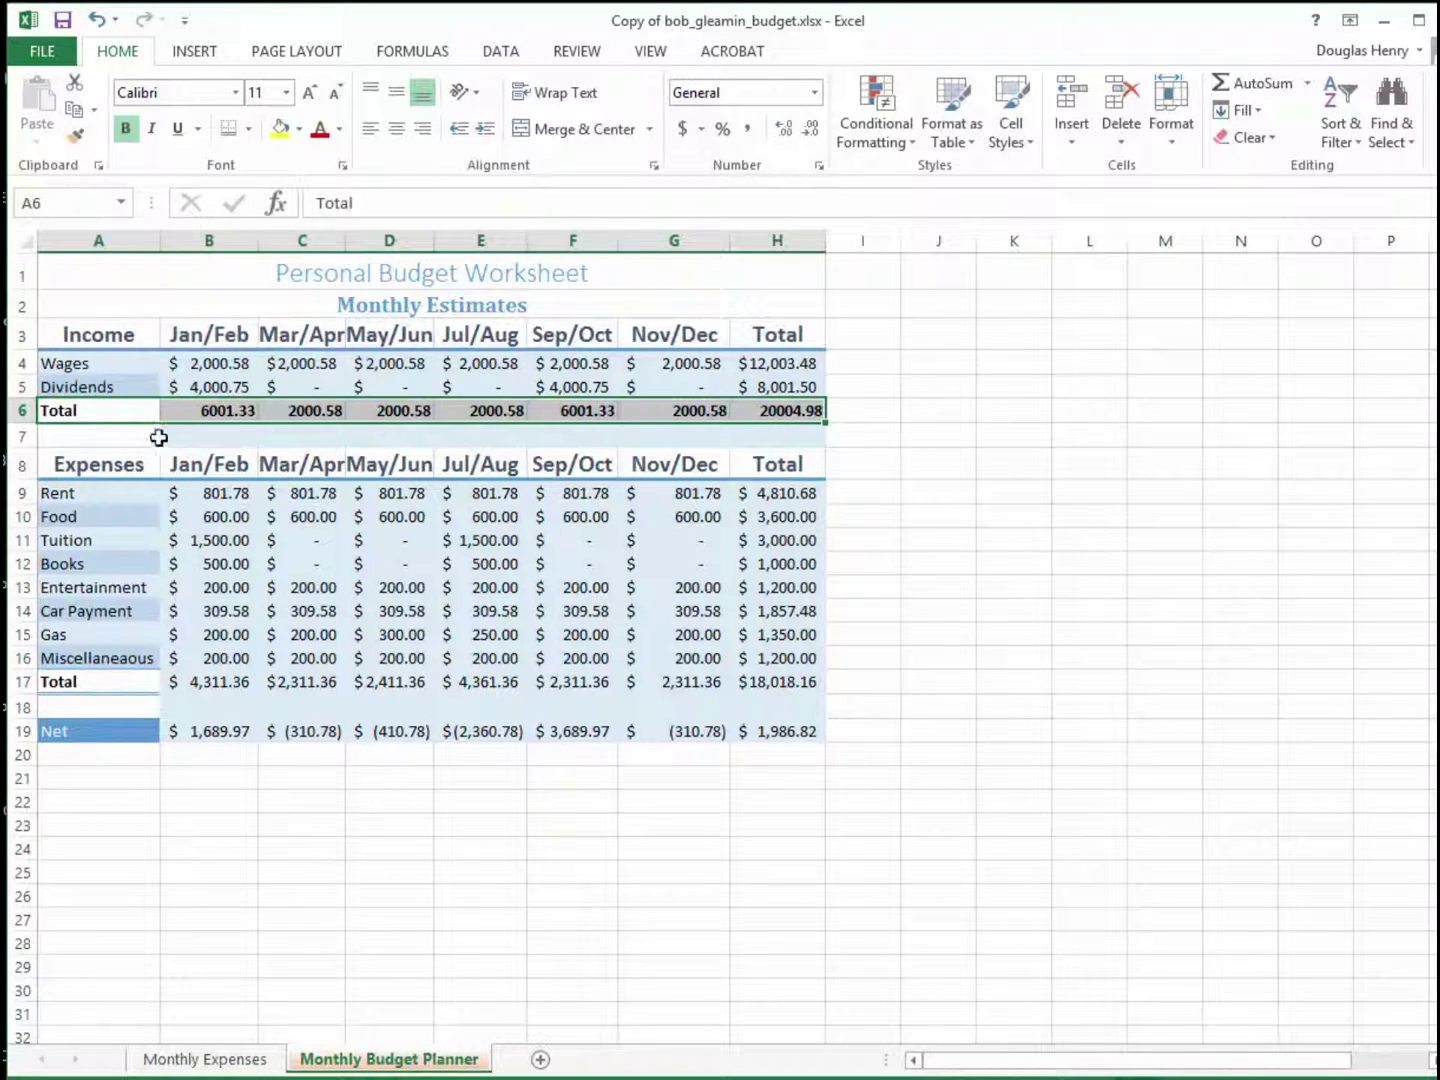
{"action": "left_click", "coordinate": [866, 417]}
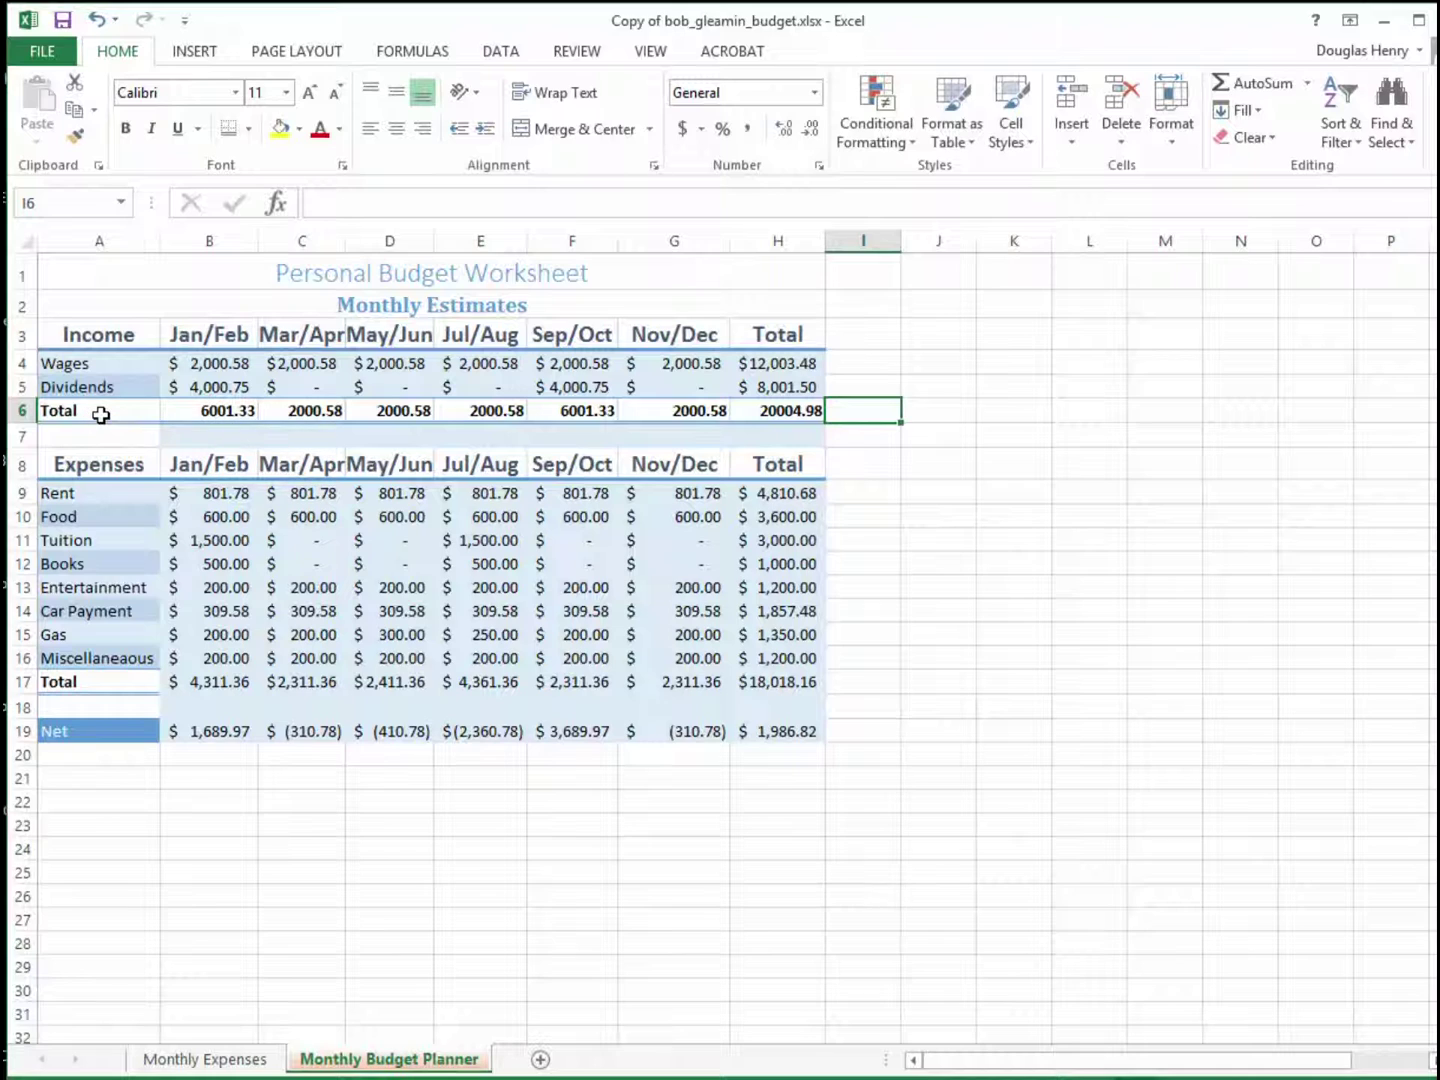
Copy the formatting of the expenses Total label in A17 across row 17 to H17 with Format Painter.
{"action": "left_click", "coordinate": [100, 682]}
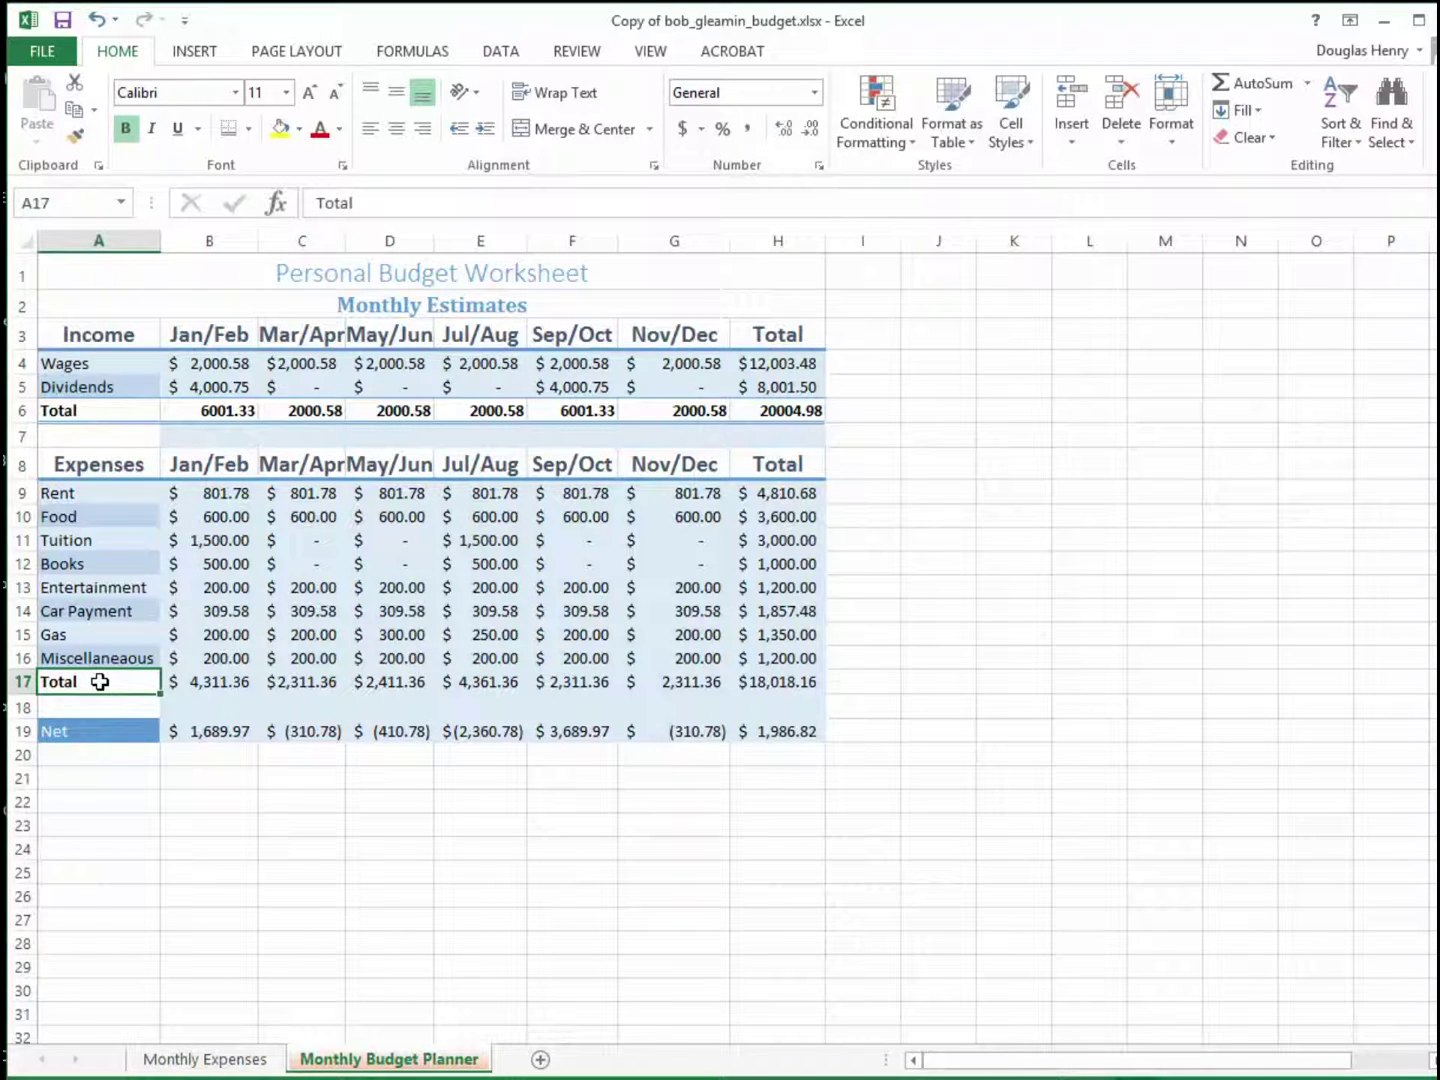
{"action": "right_click", "coordinate": [98, 682]}
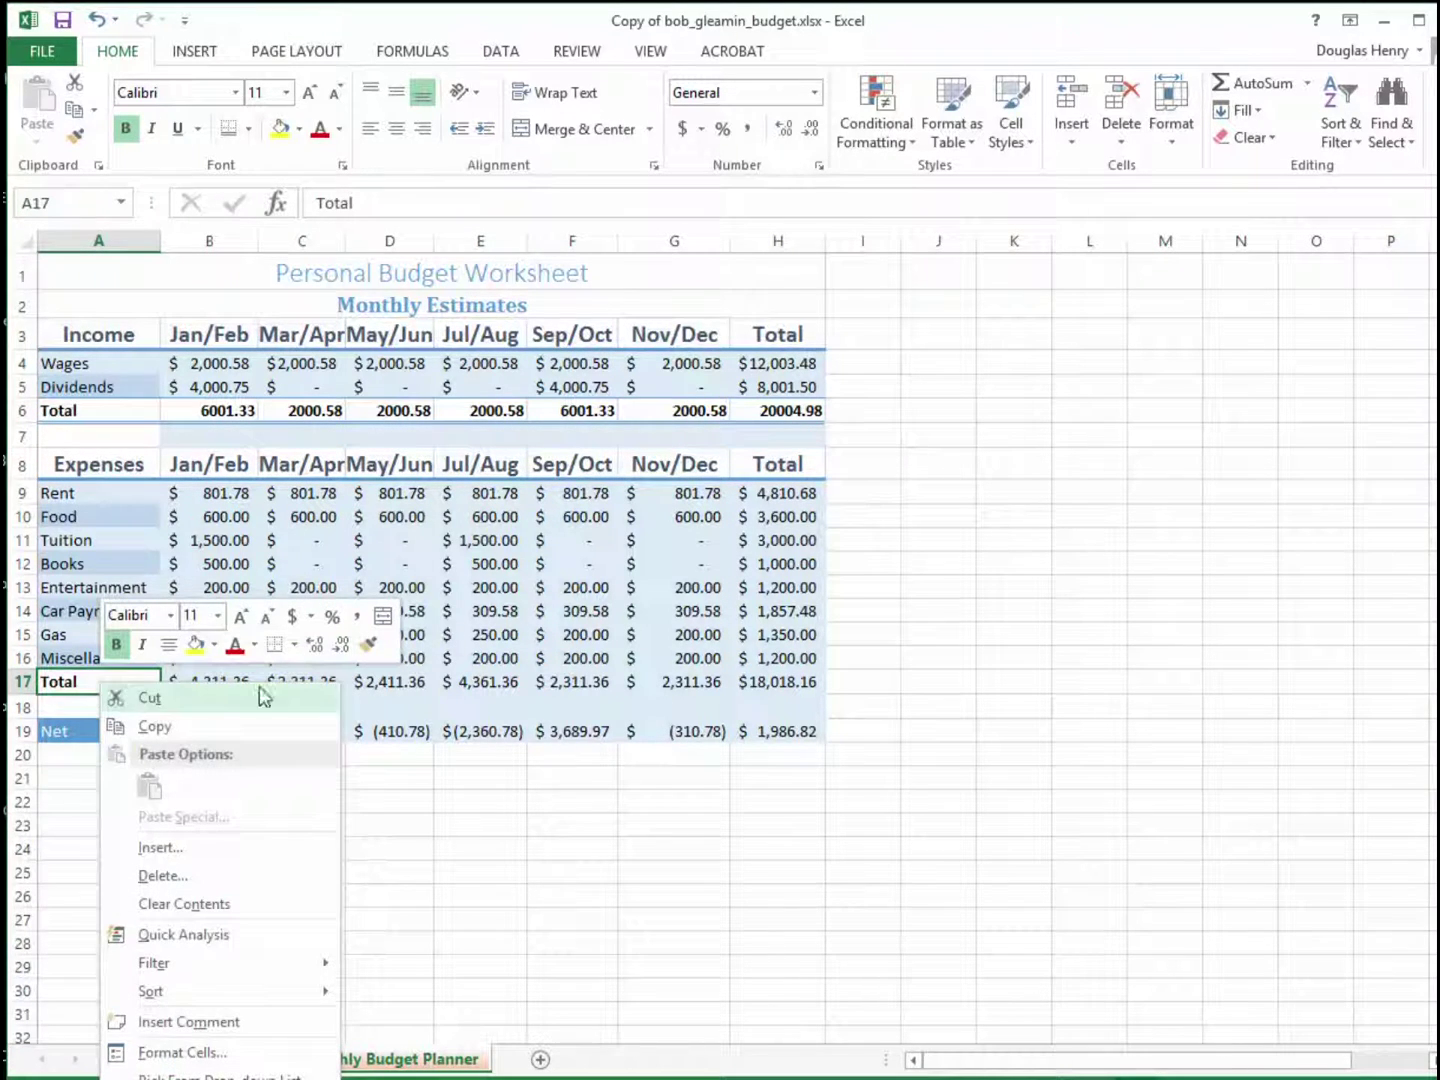
{"action": "left_click", "coordinate": [370, 647]}
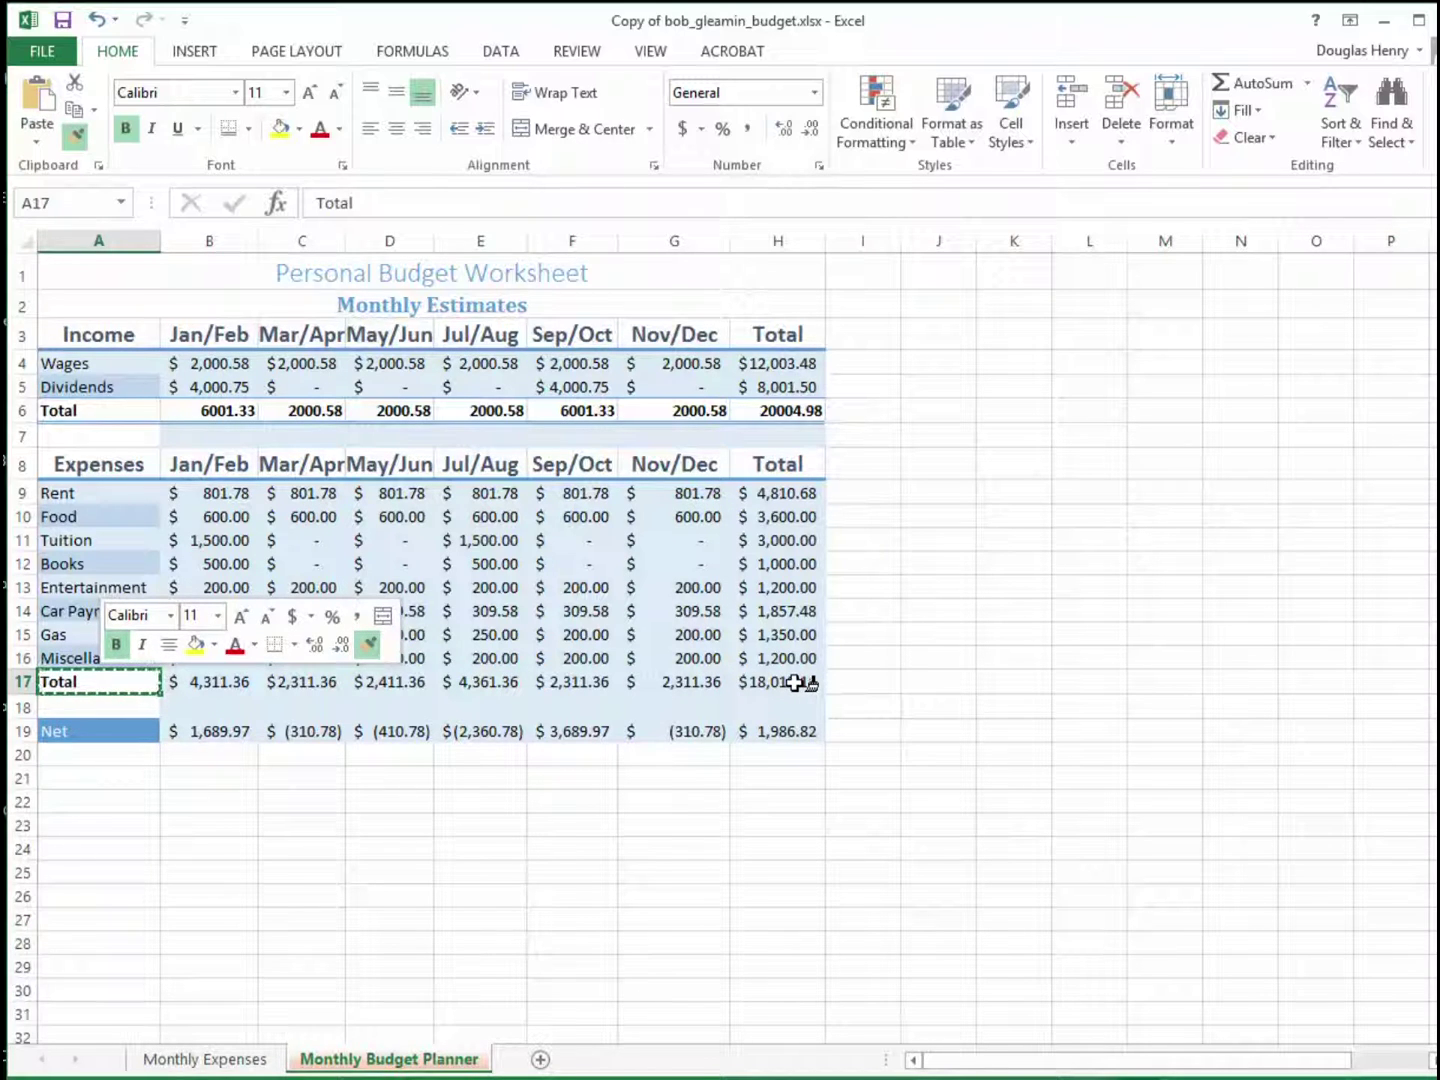
{"action": "left_click_drag", "start_coordinate": [788, 682], "coordinate": [794, 685]}
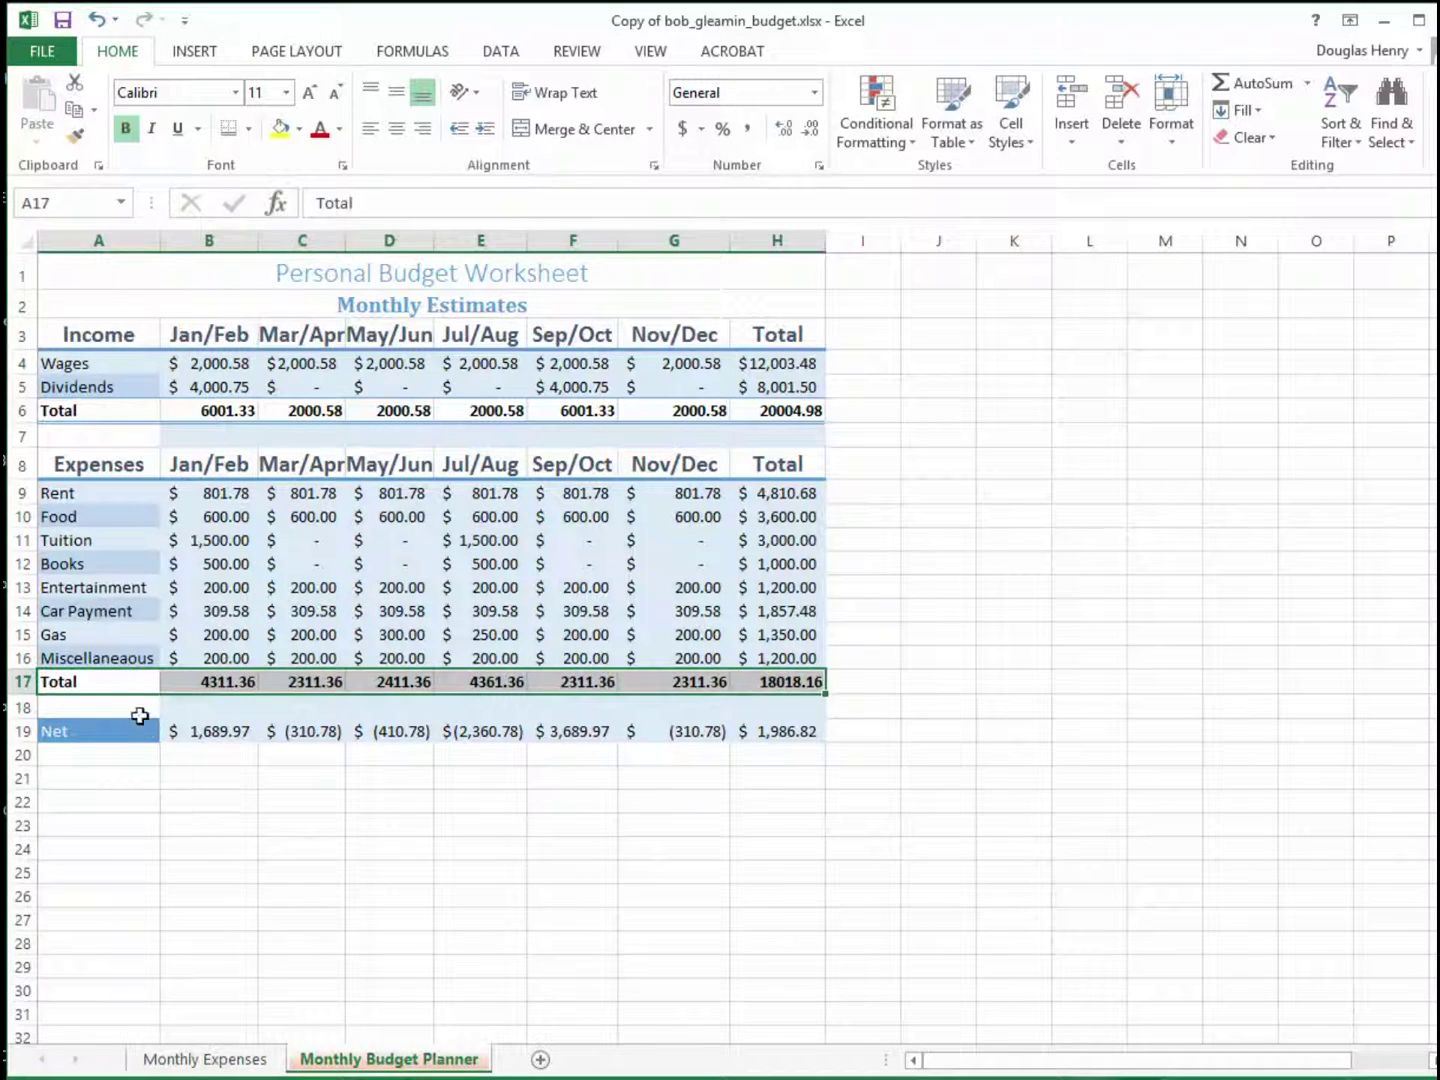
Copy the formatting of the Net label in A19 across row 19 to H19 with Format Painter.
{"action": "left_click", "coordinate": [845, 634]}
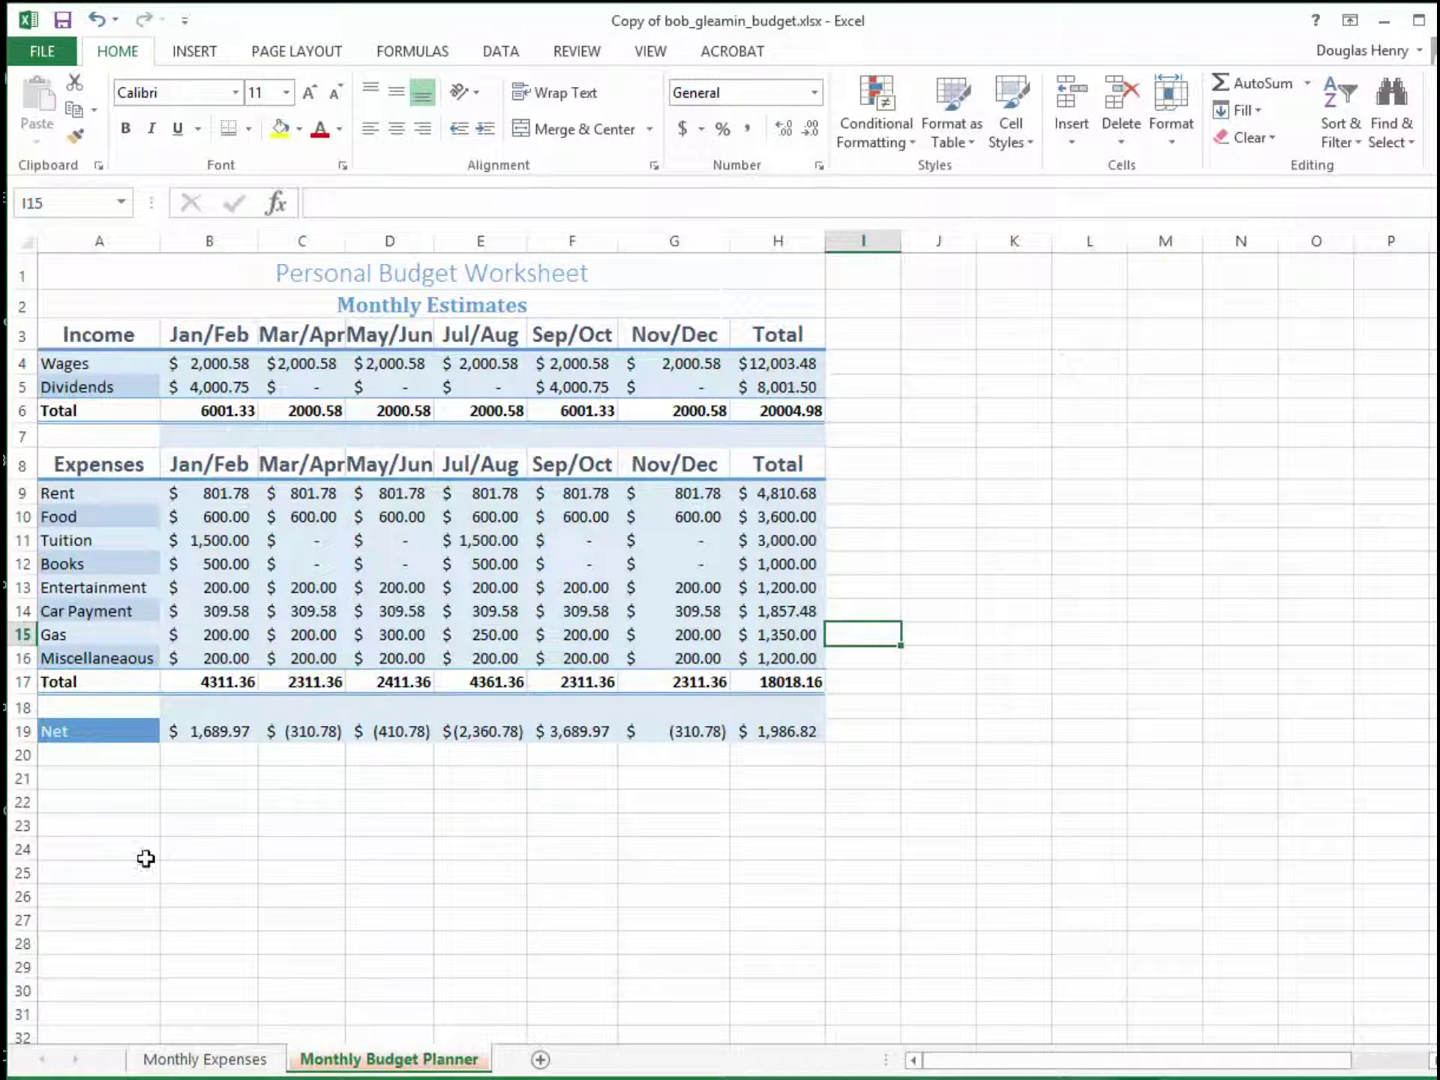
{"action": "left_click", "coordinate": [115, 732]}
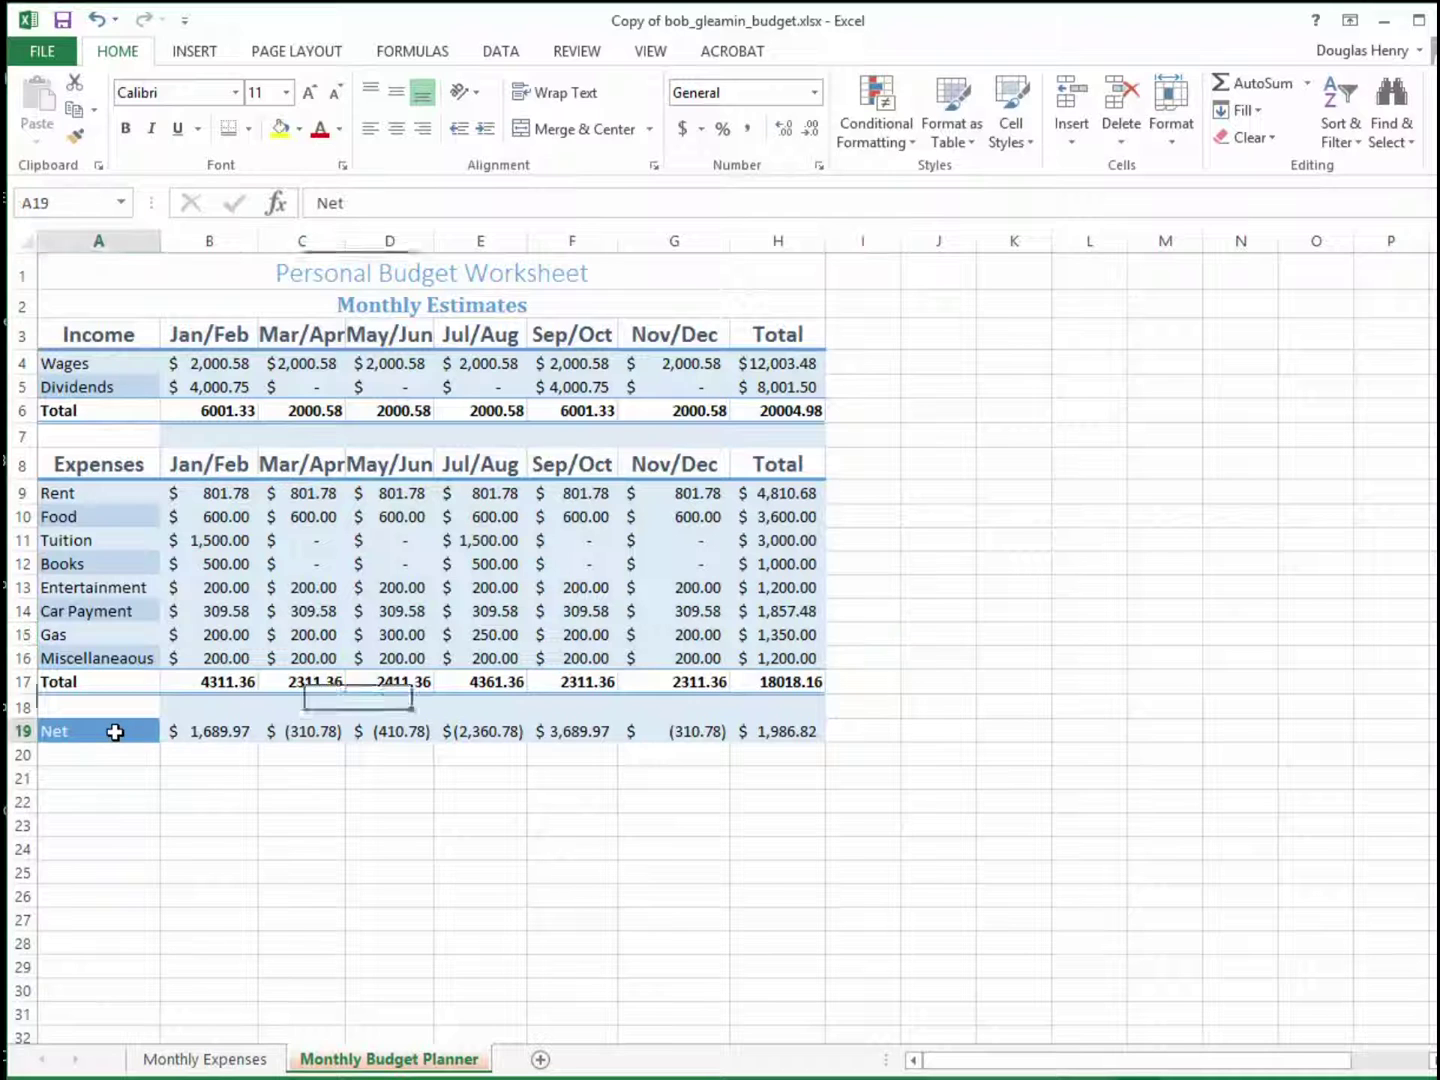
{"action": "right_click", "coordinate": [115, 733]}
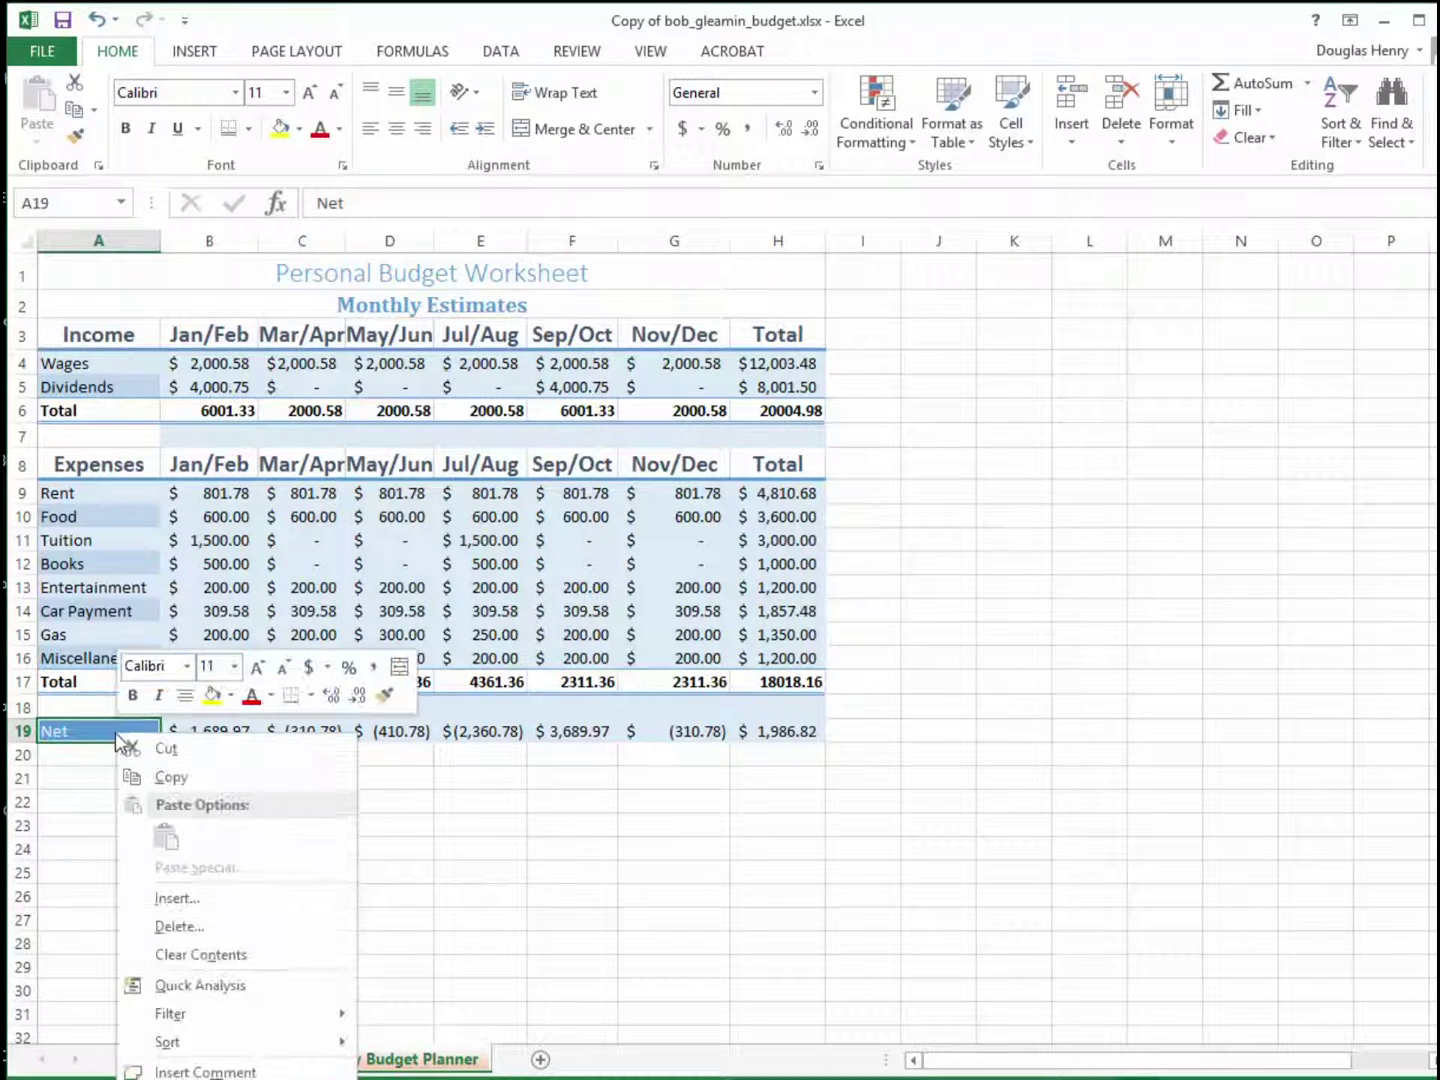
{"action": "left_click", "coordinate": [386, 696]}
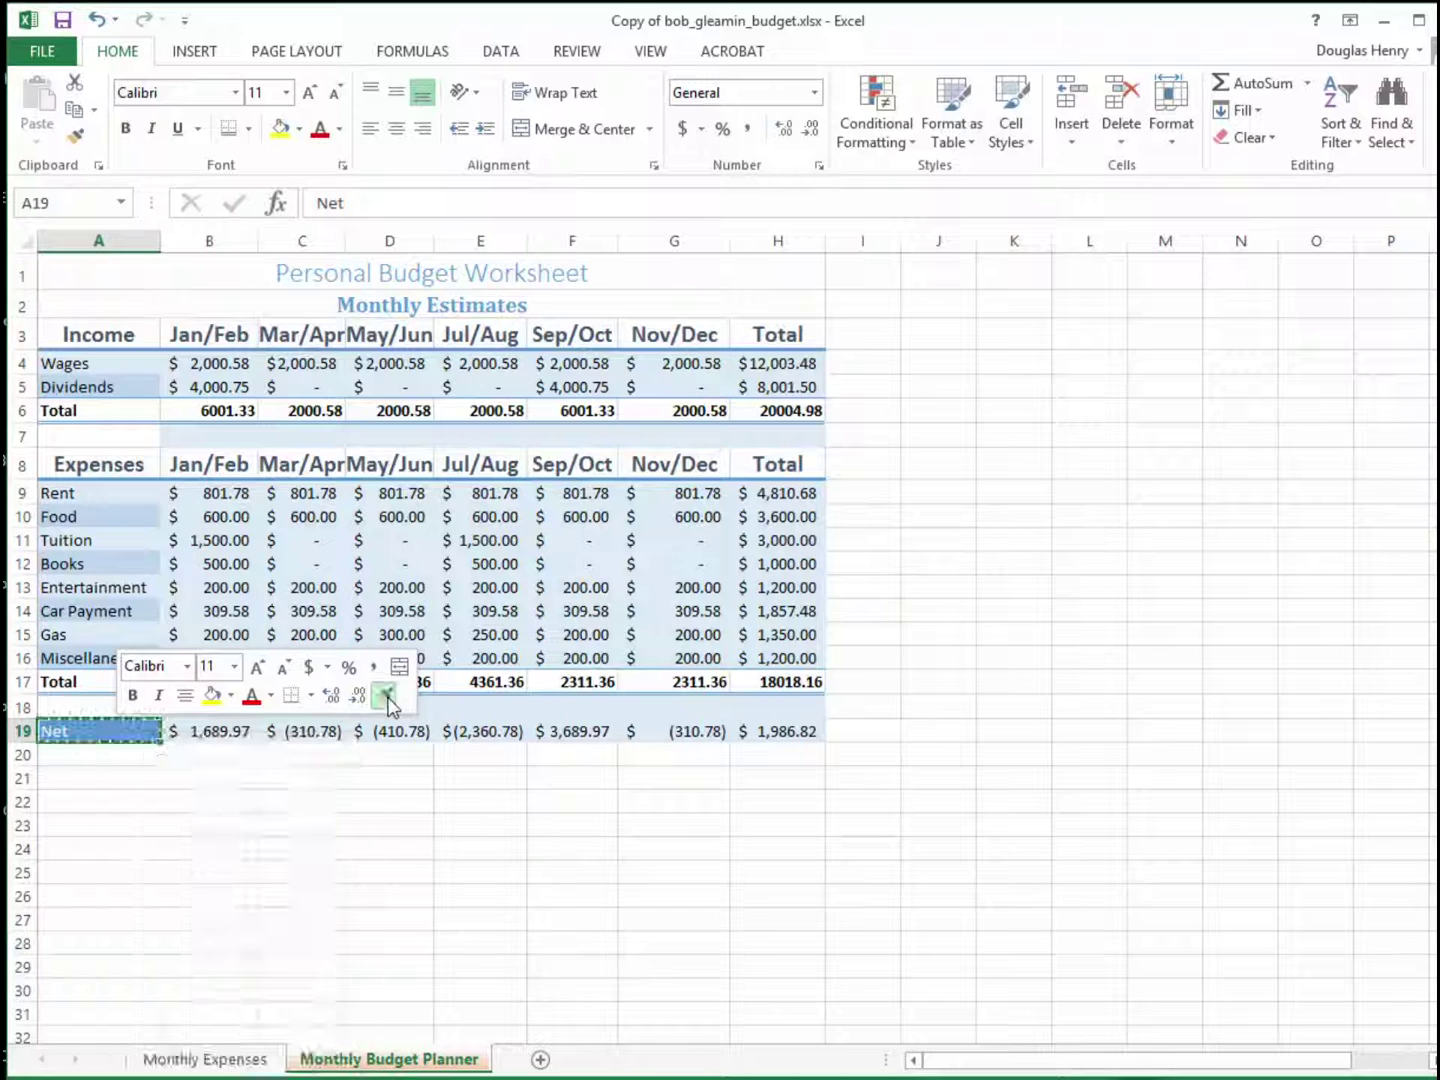
{"action": "left_click", "coordinate": [813, 741], "text": "shift"}
{"action": "left_click", "coordinate": [406, 797]}
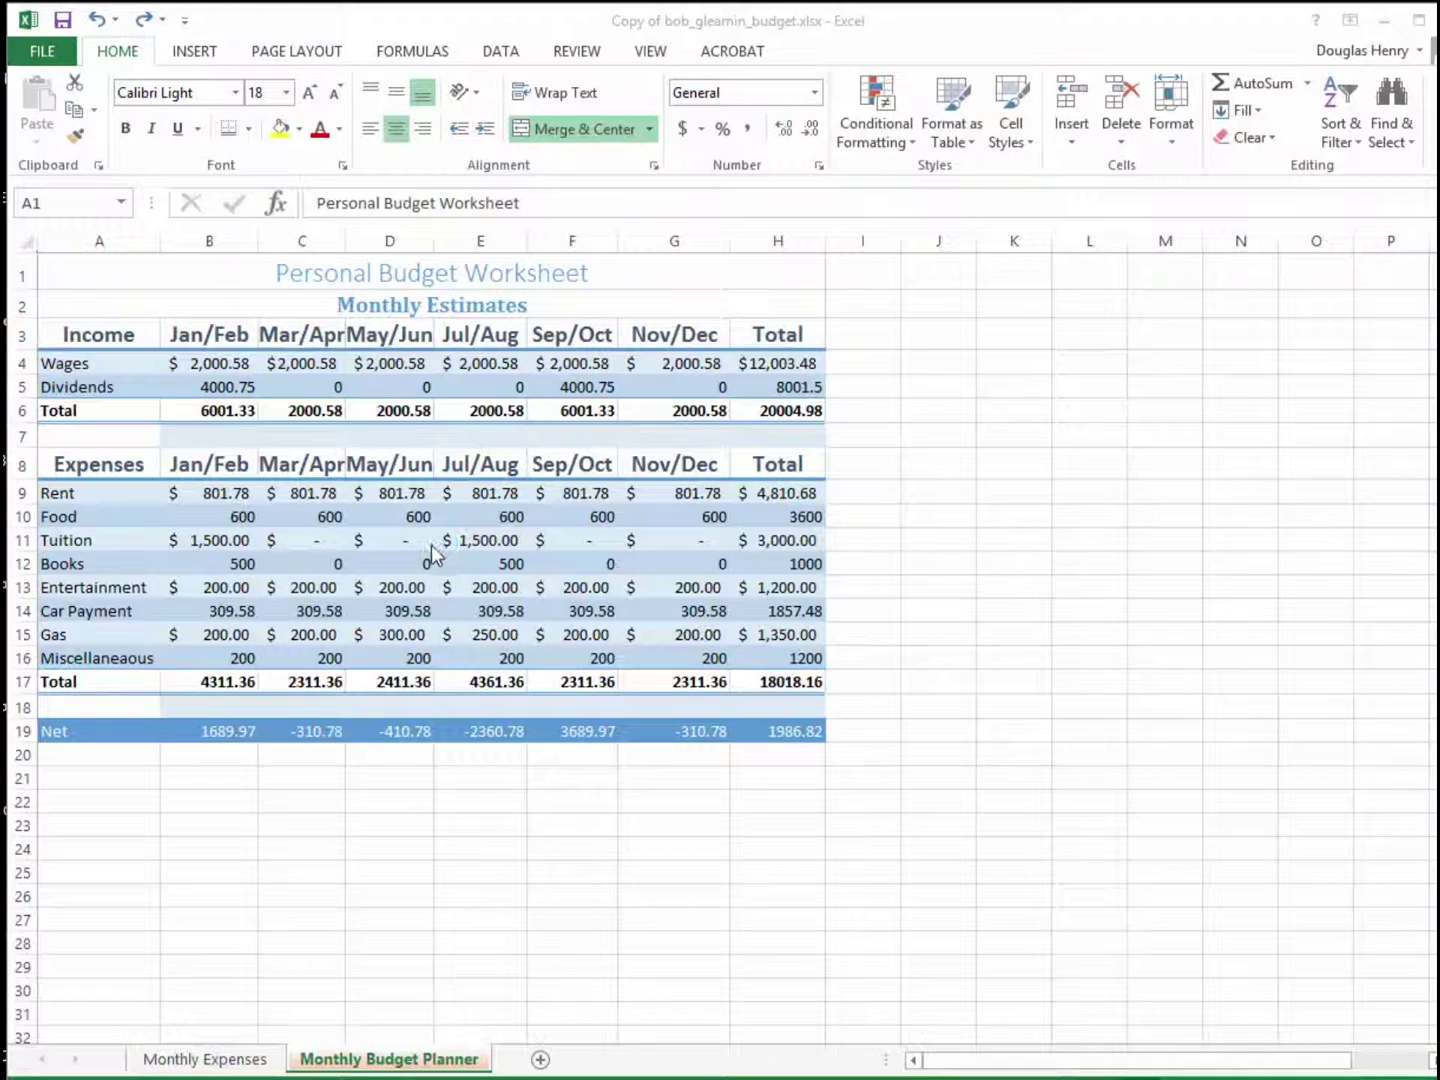
Apply the Accounting number format with the dollar symbol to all budget figures in B4:H19.
{"action": "left_click", "coordinate": [202, 363]}
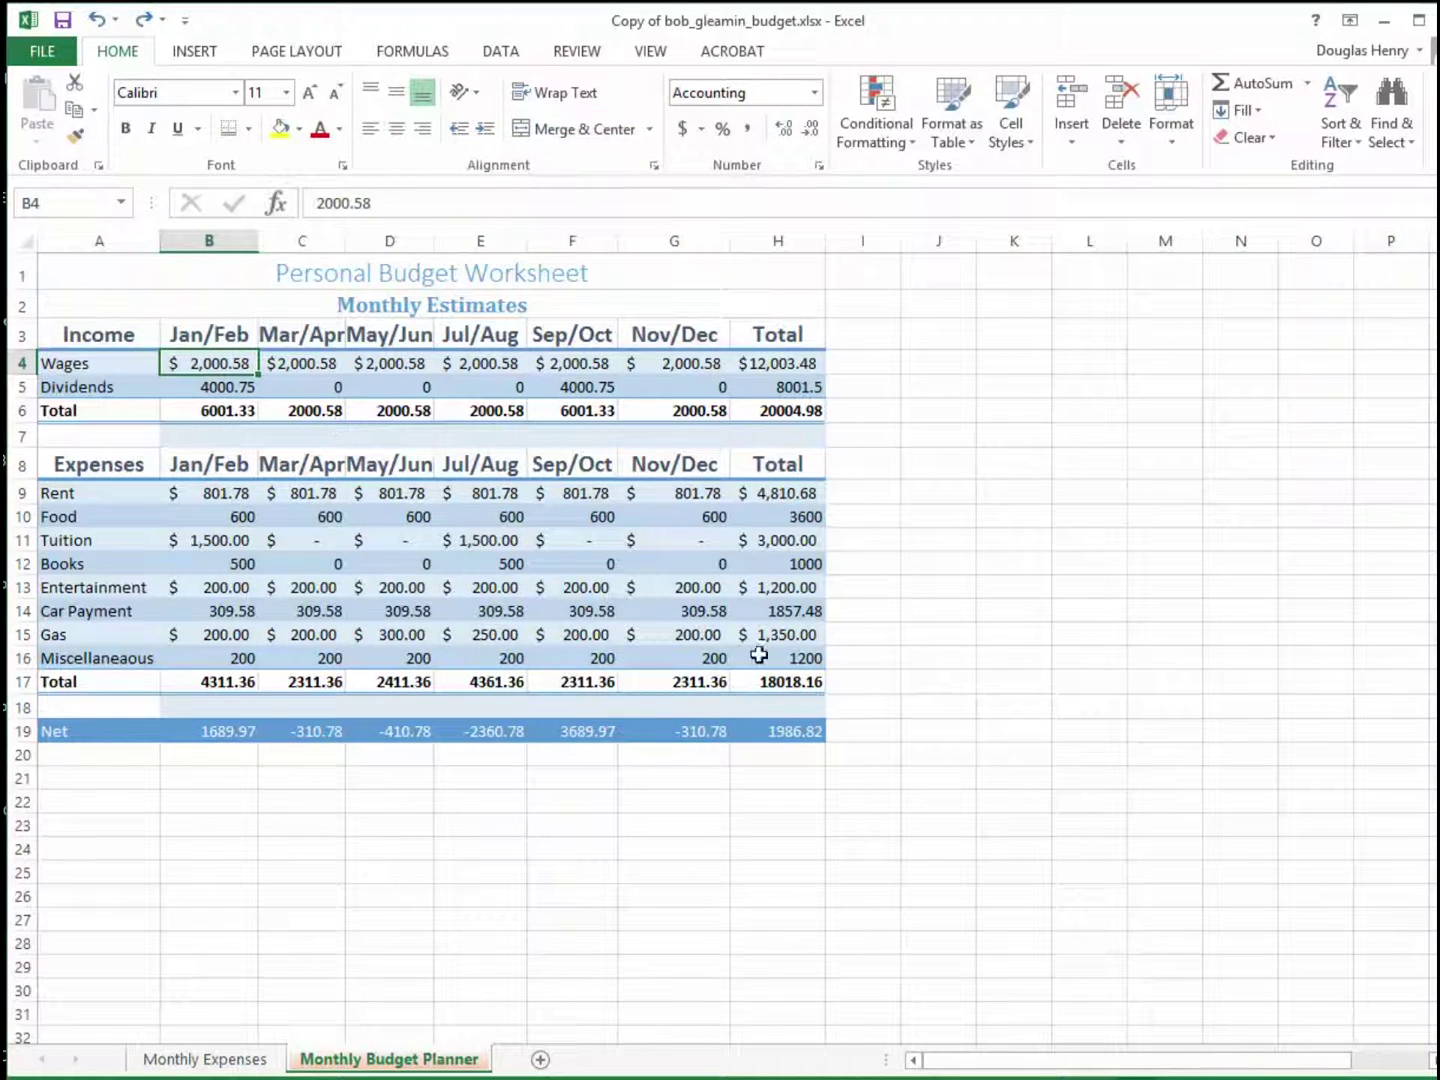
{"action": "left_click", "coordinate": [805, 733], "text": "shift"}
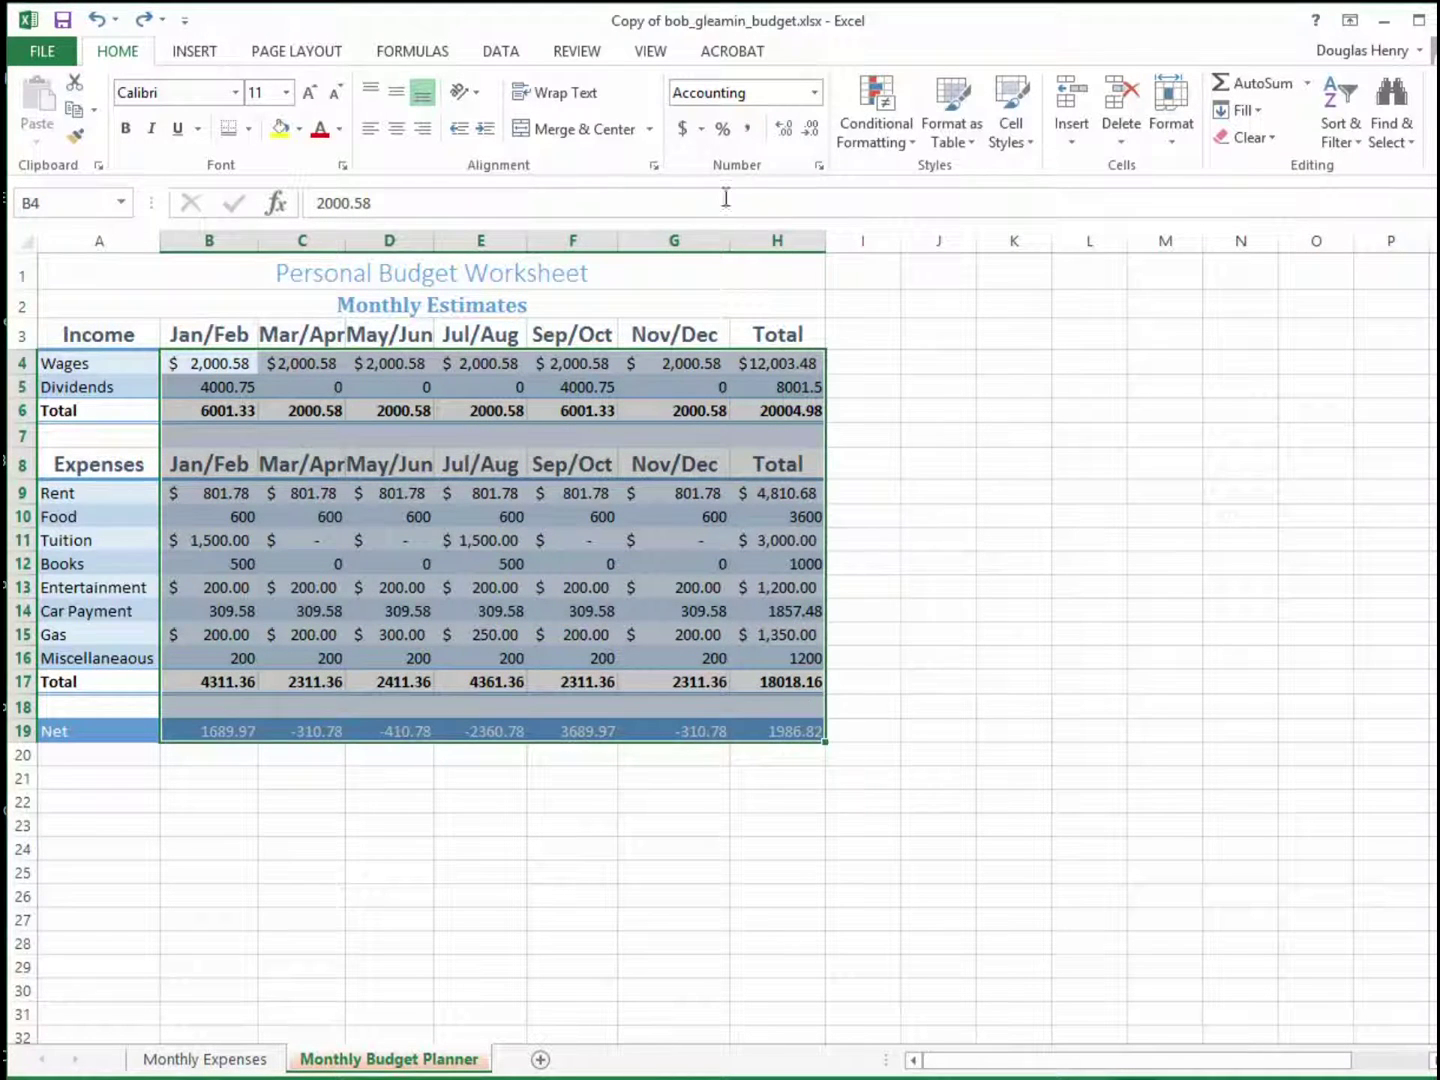
{"action": "left_click", "coordinate": [684, 131]}
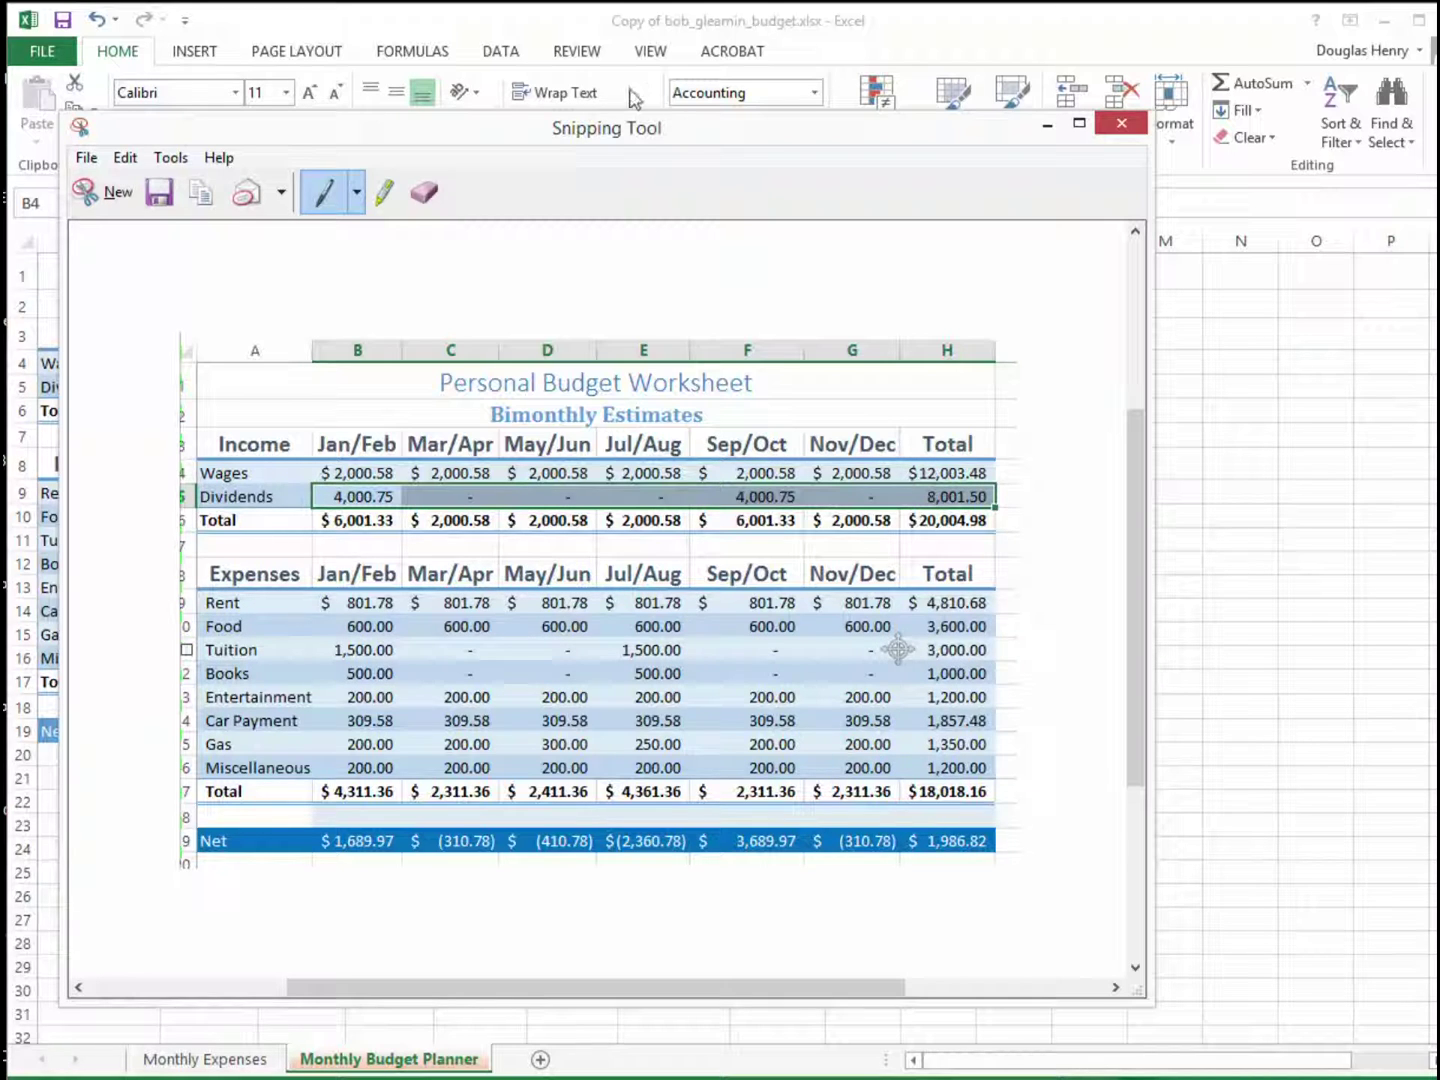
{"action": "left_click_drag", "start_coordinate": [477, 134], "coordinate": [0, 110]}
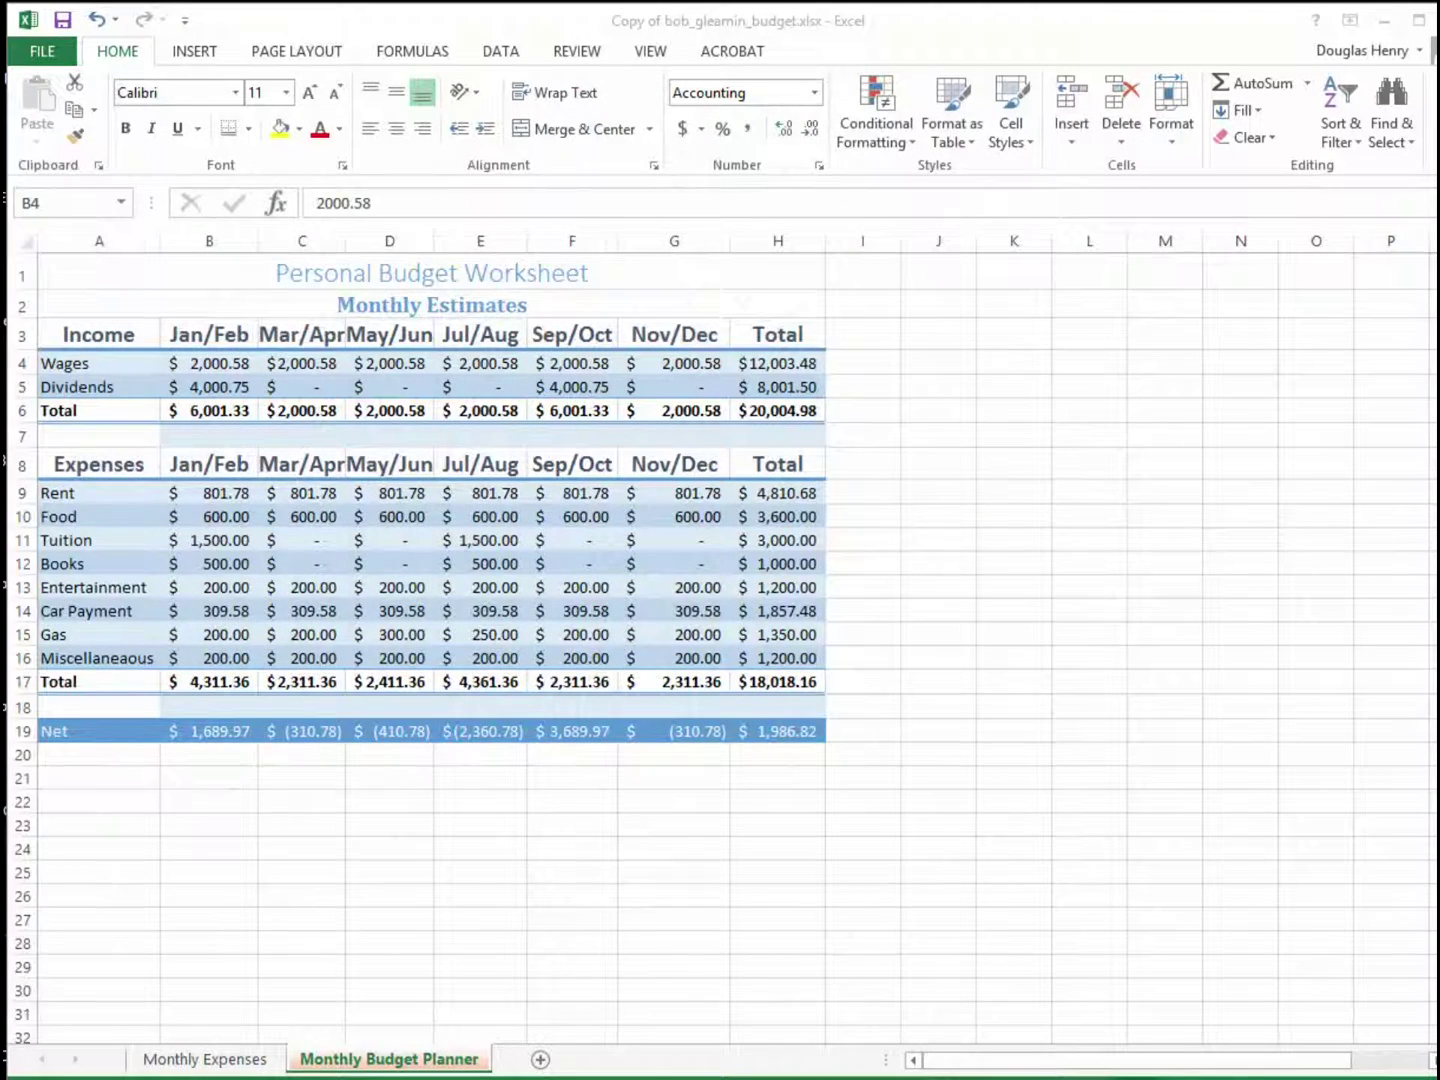
{"action": "key", "text": "ctrl+shift+End"}
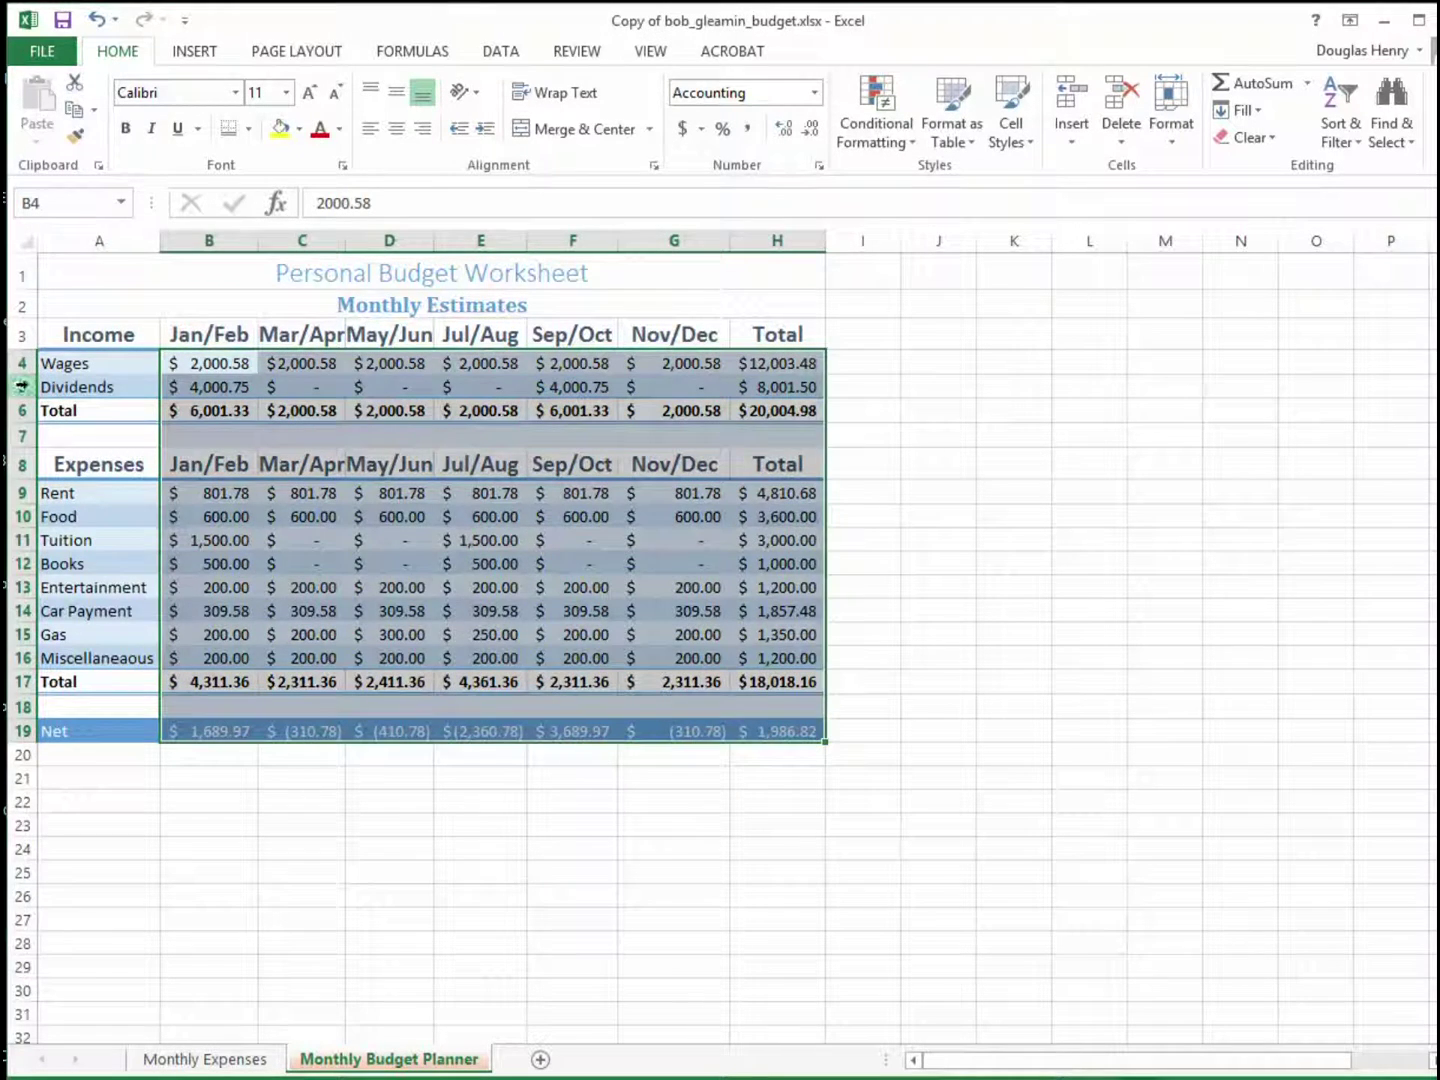
Format the Dividends row 5 as Accounting with 2 decimal places and the currency symbol set to None.
{"action": "left_click", "coordinate": [21, 386]}
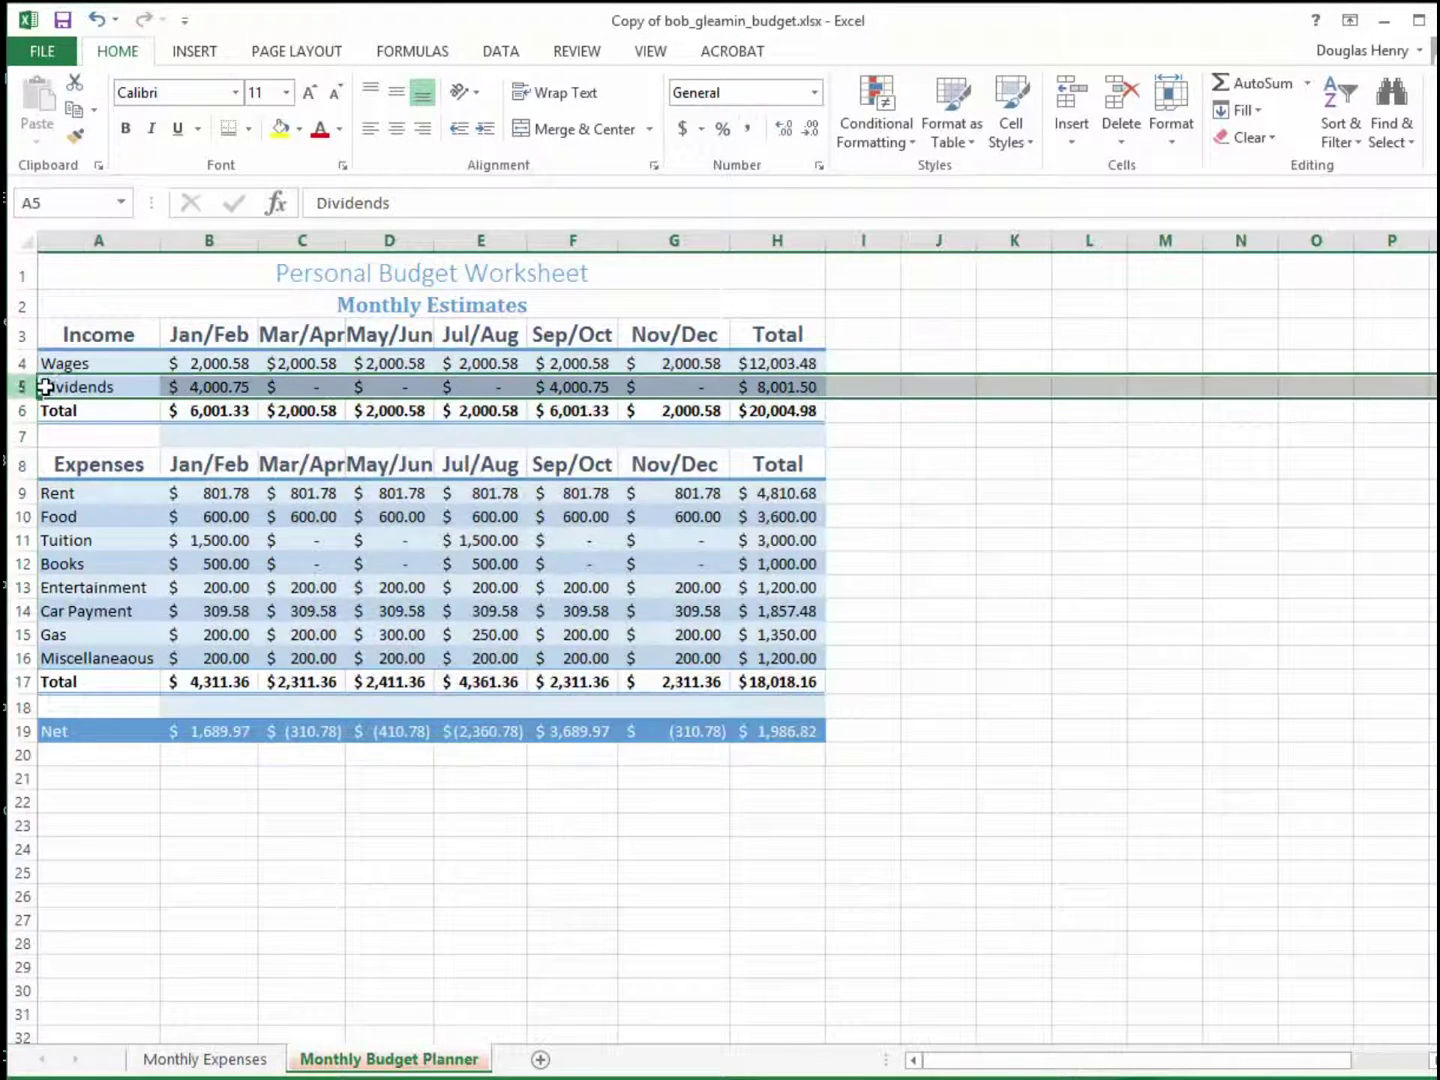
{"action": "left_click", "coordinate": [704, 130]}
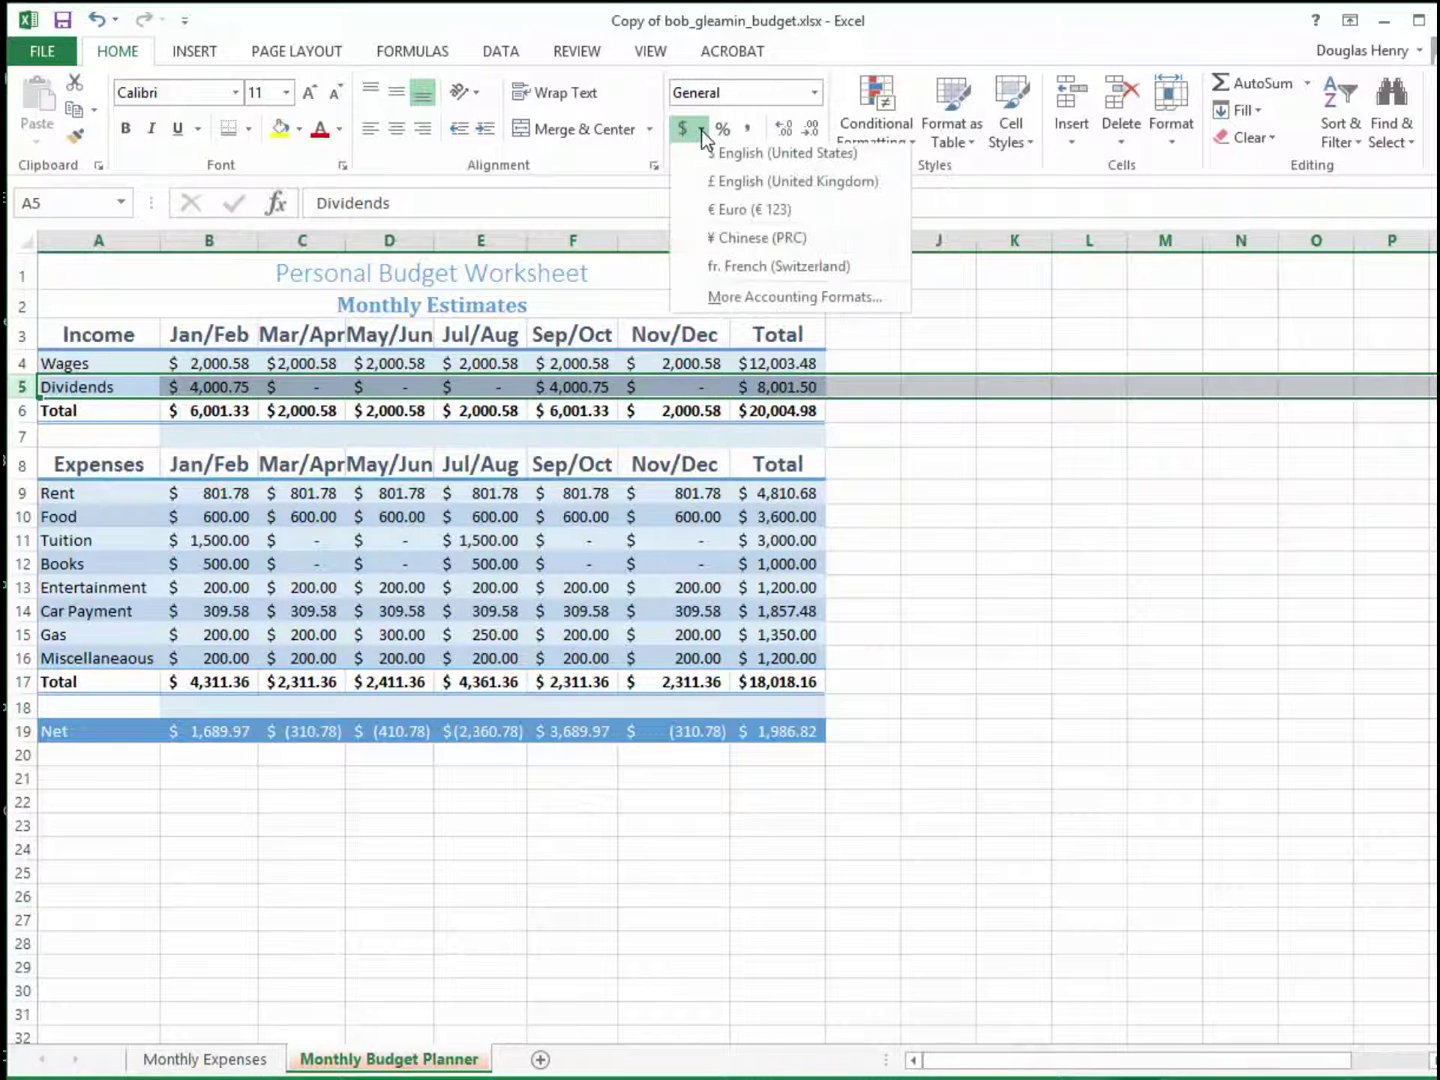
{"action": "left_click", "coordinate": [720, 302]}
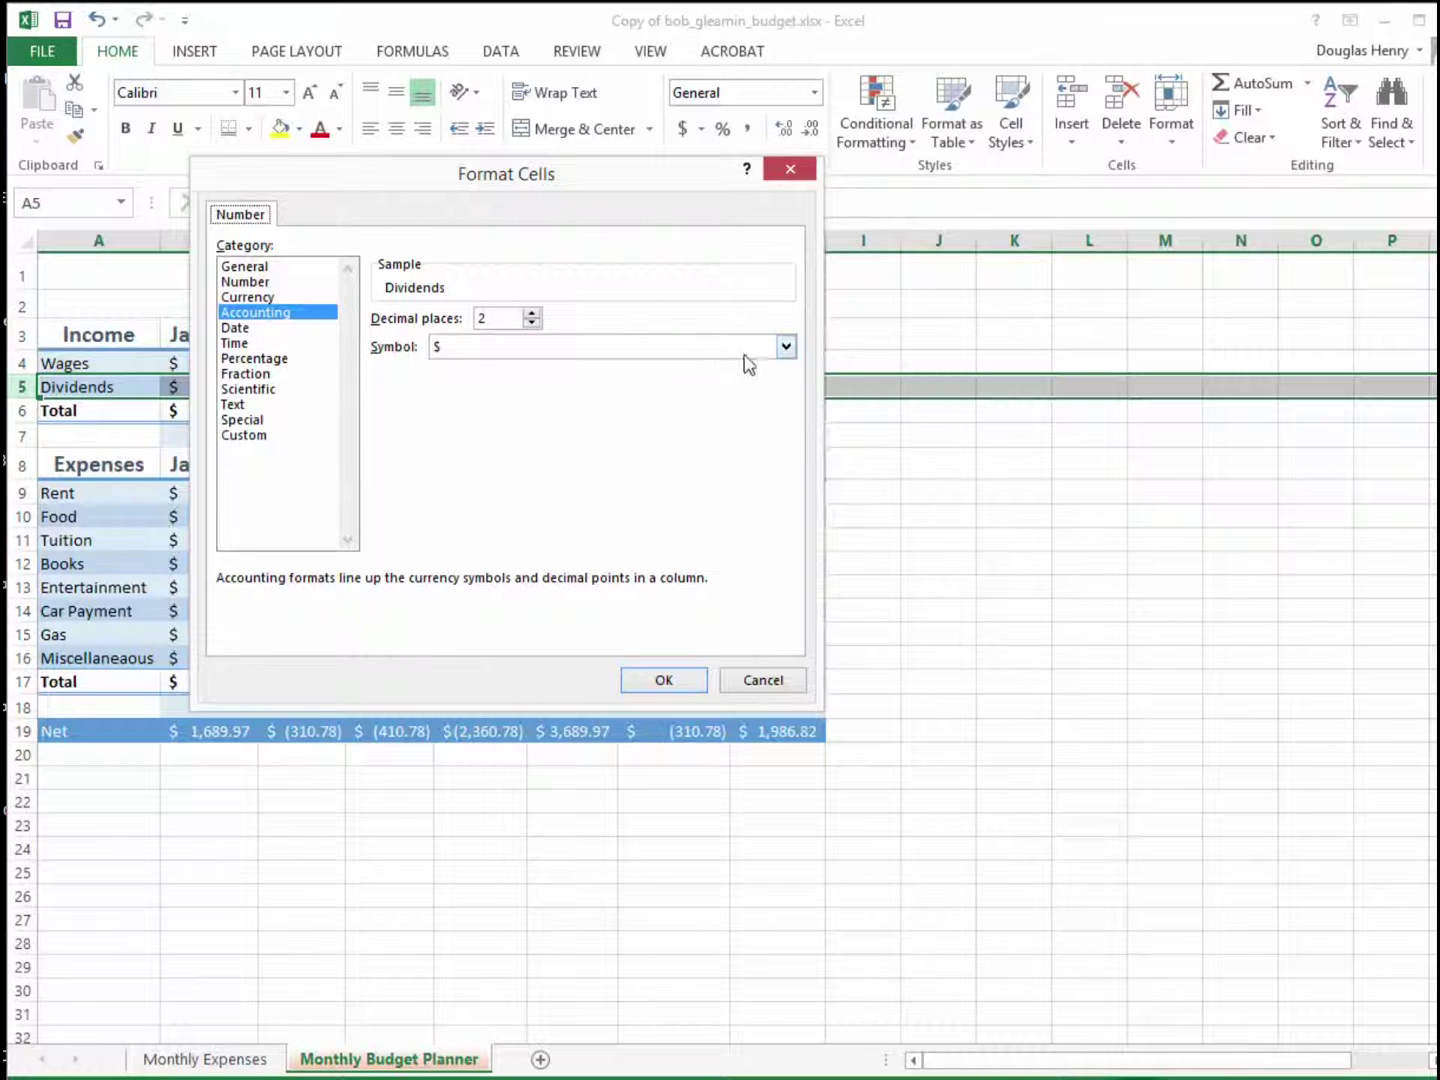
{"action": "left_click", "coordinate": [787, 346]}
{"action": "left_click", "coordinate": [469, 367]}
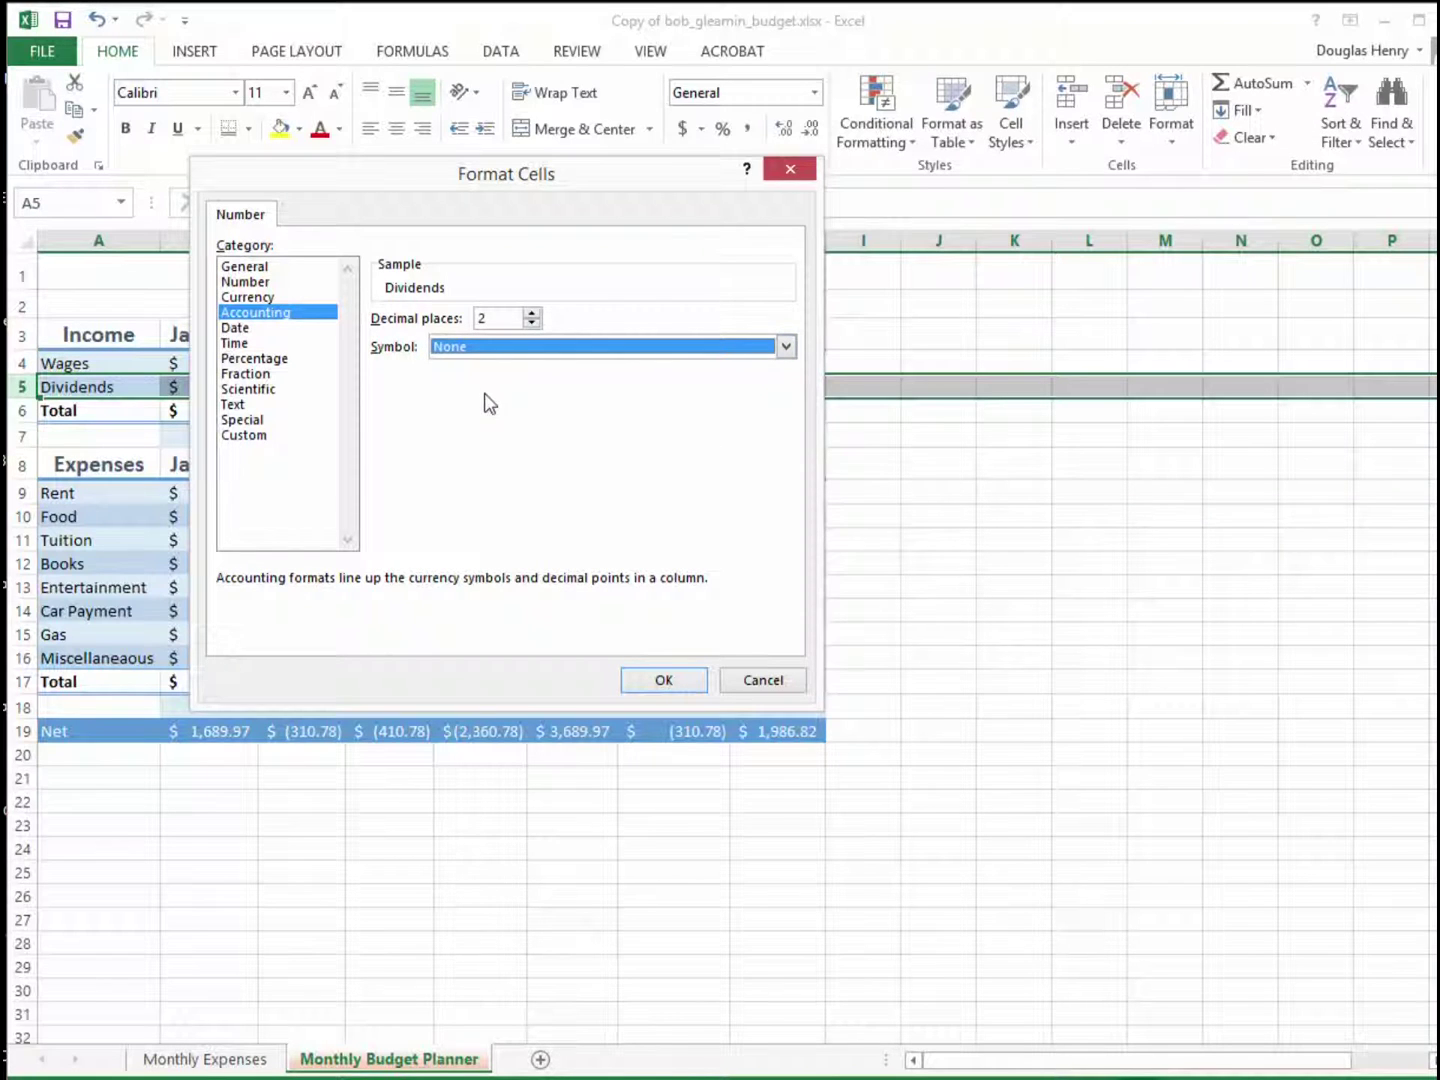
{"action": "left_click", "coordinate": [668, 680]}
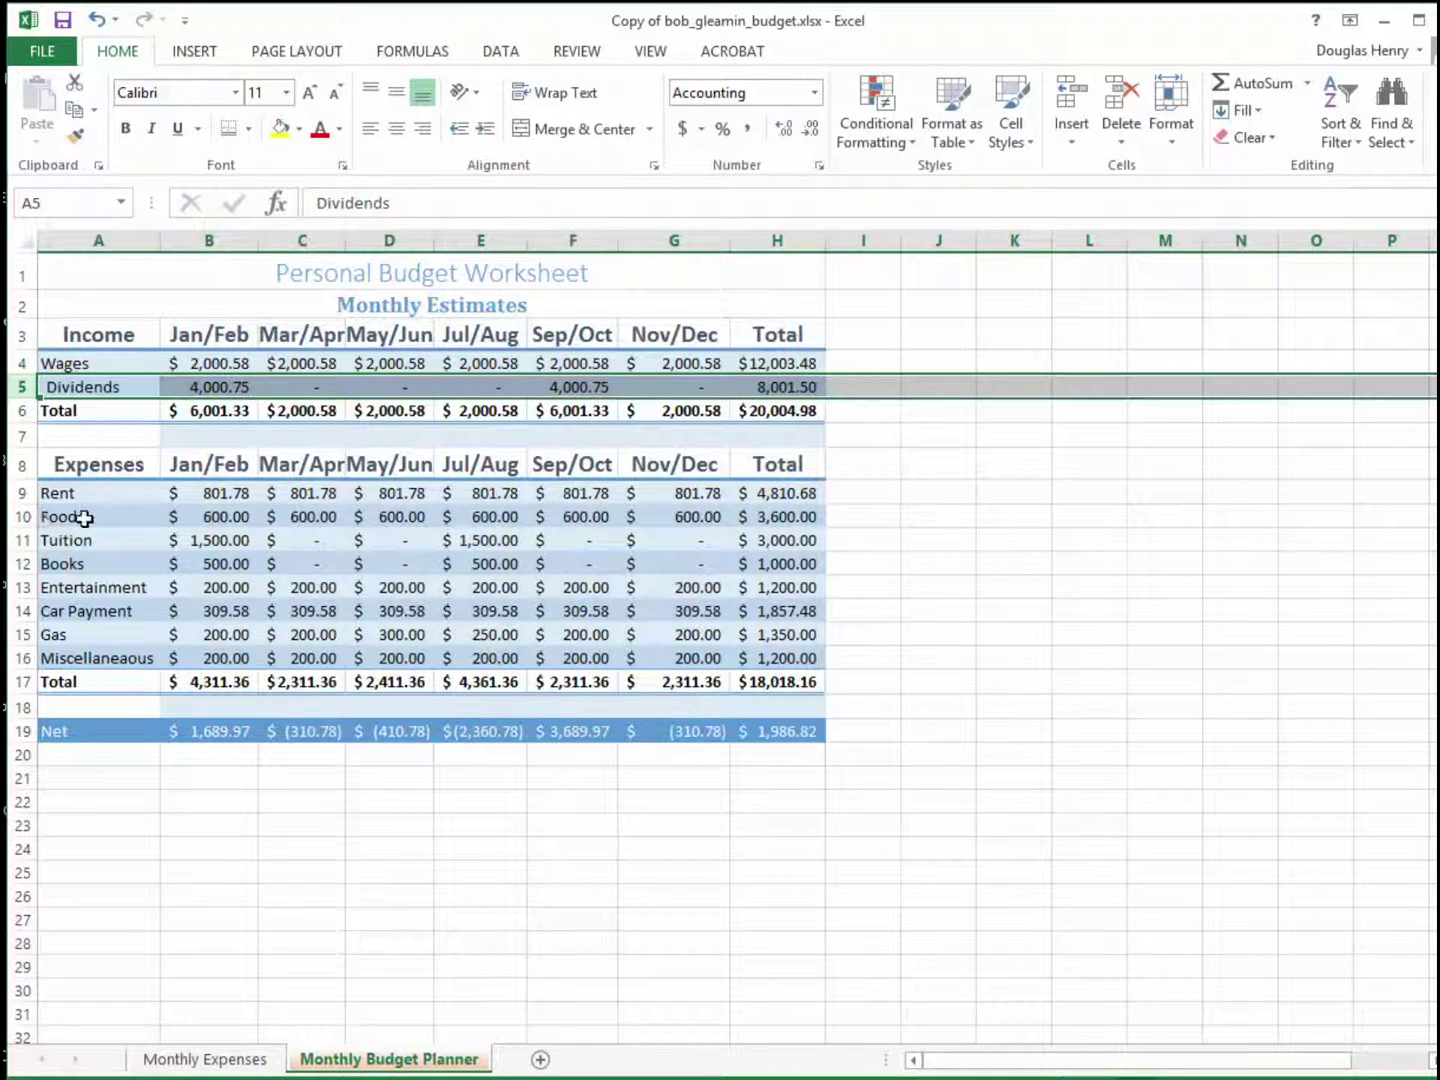
Format the expense figures from Food to Miscellaneous in B10:H16 as Accounting with the currency symbol set to None.
{"action": "left_click", "coordinate": [179, 518]}
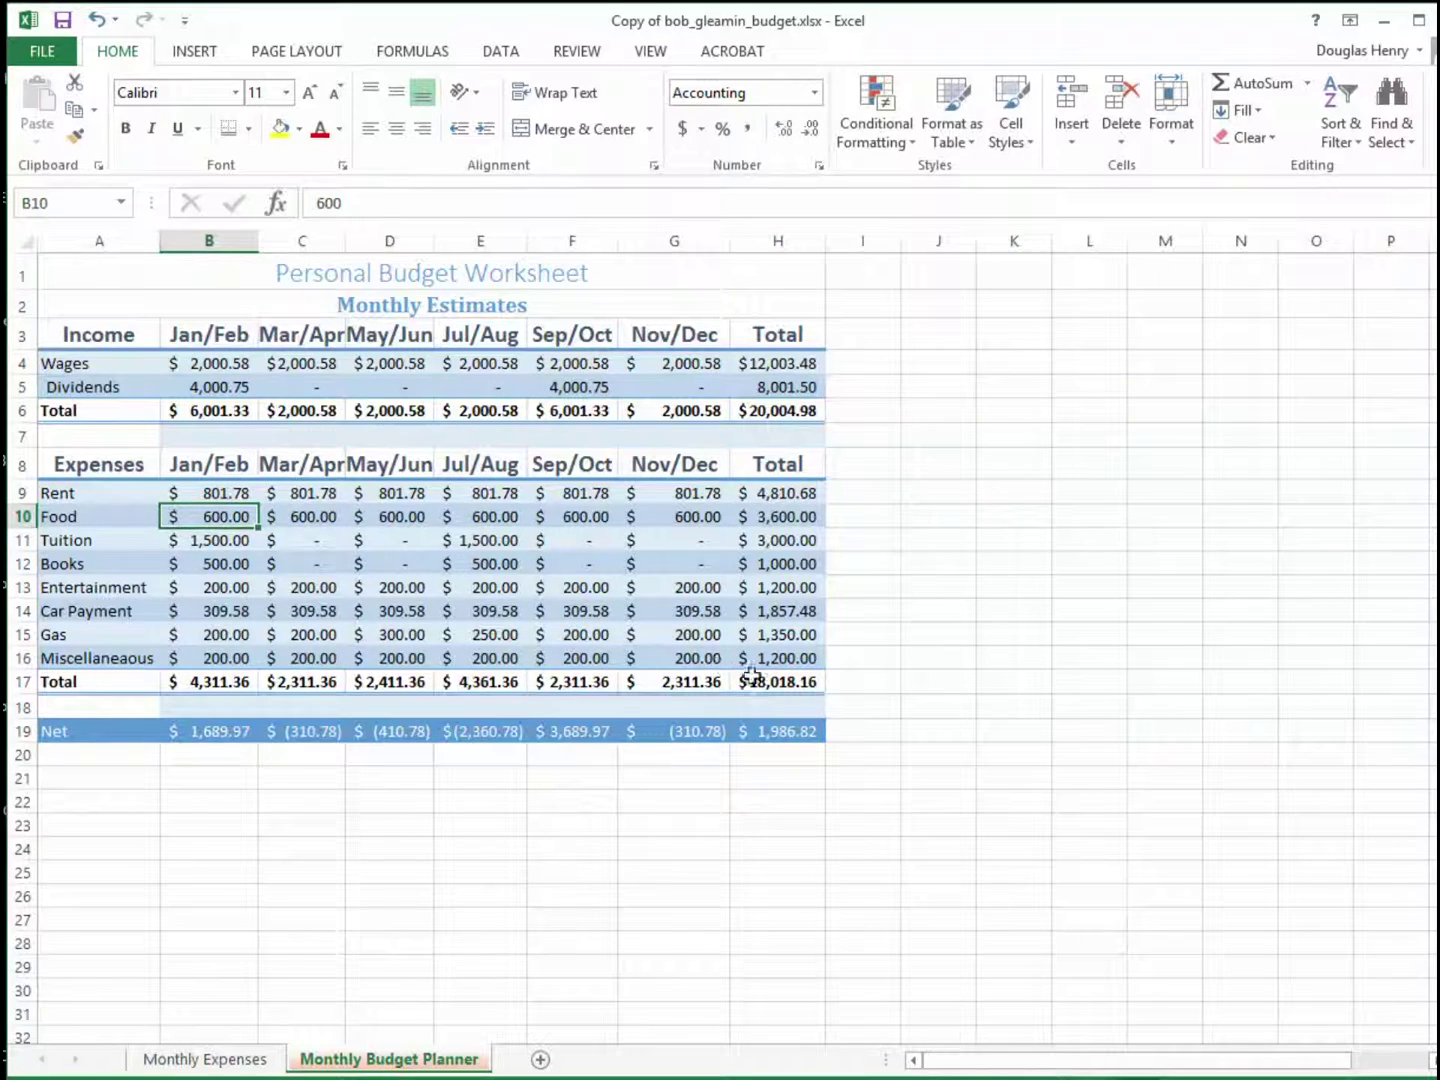
{"action": "left_click", "coordinate": [790, 658], "text": "shift"}
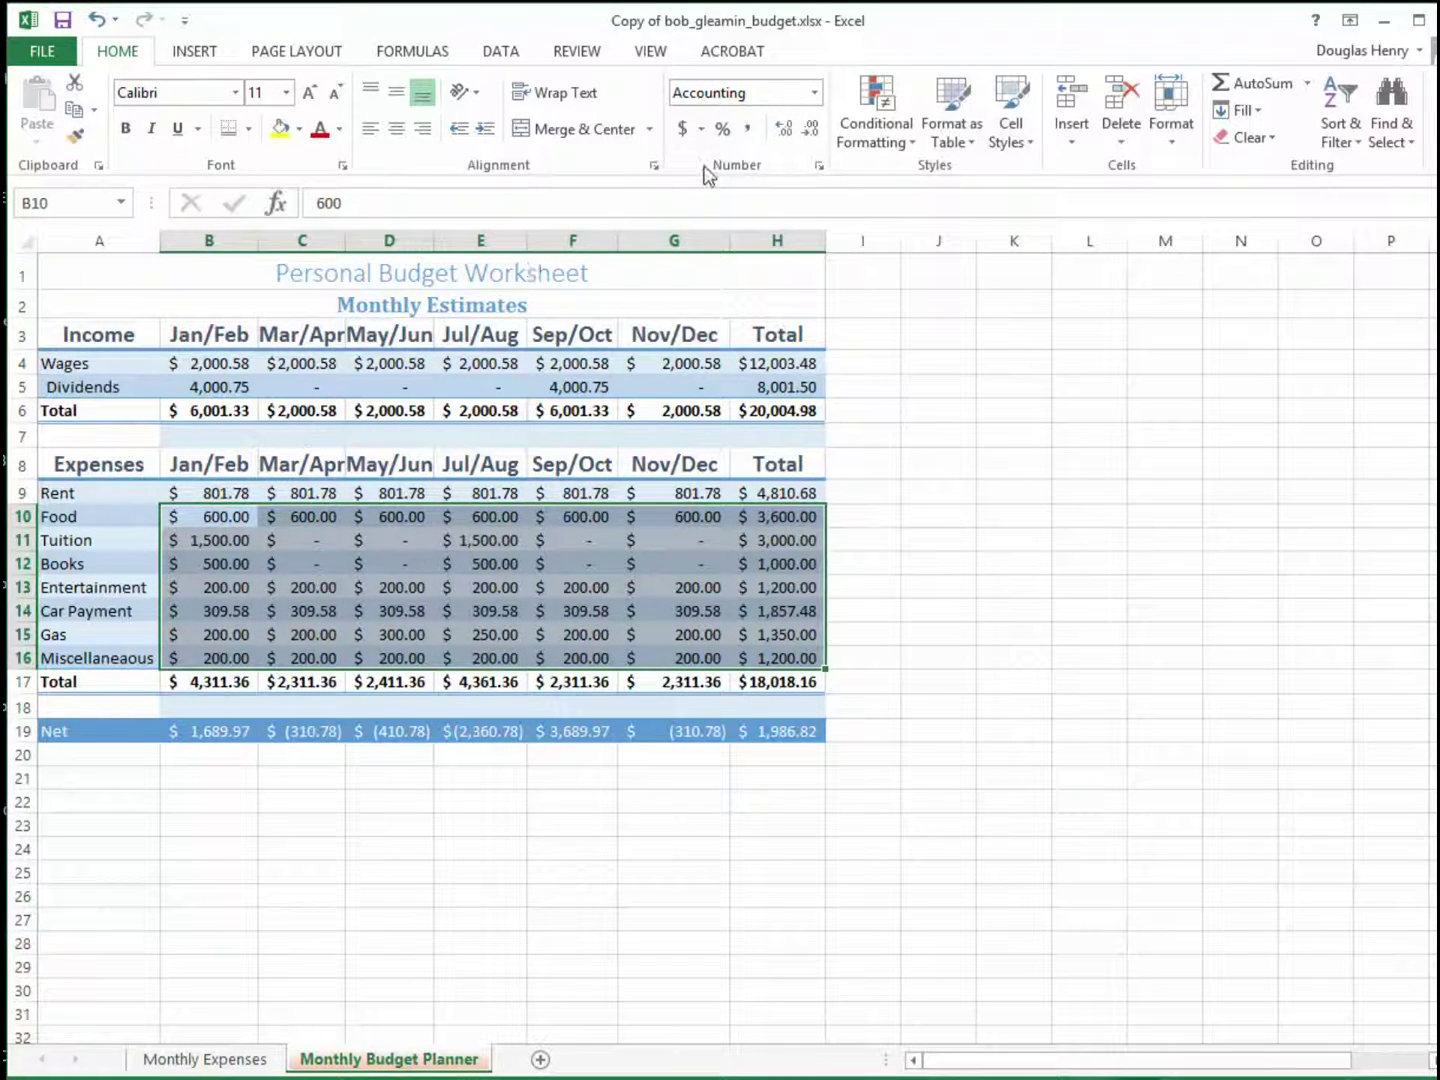
{"action": "left_click", "coordinate": [701, 130]}
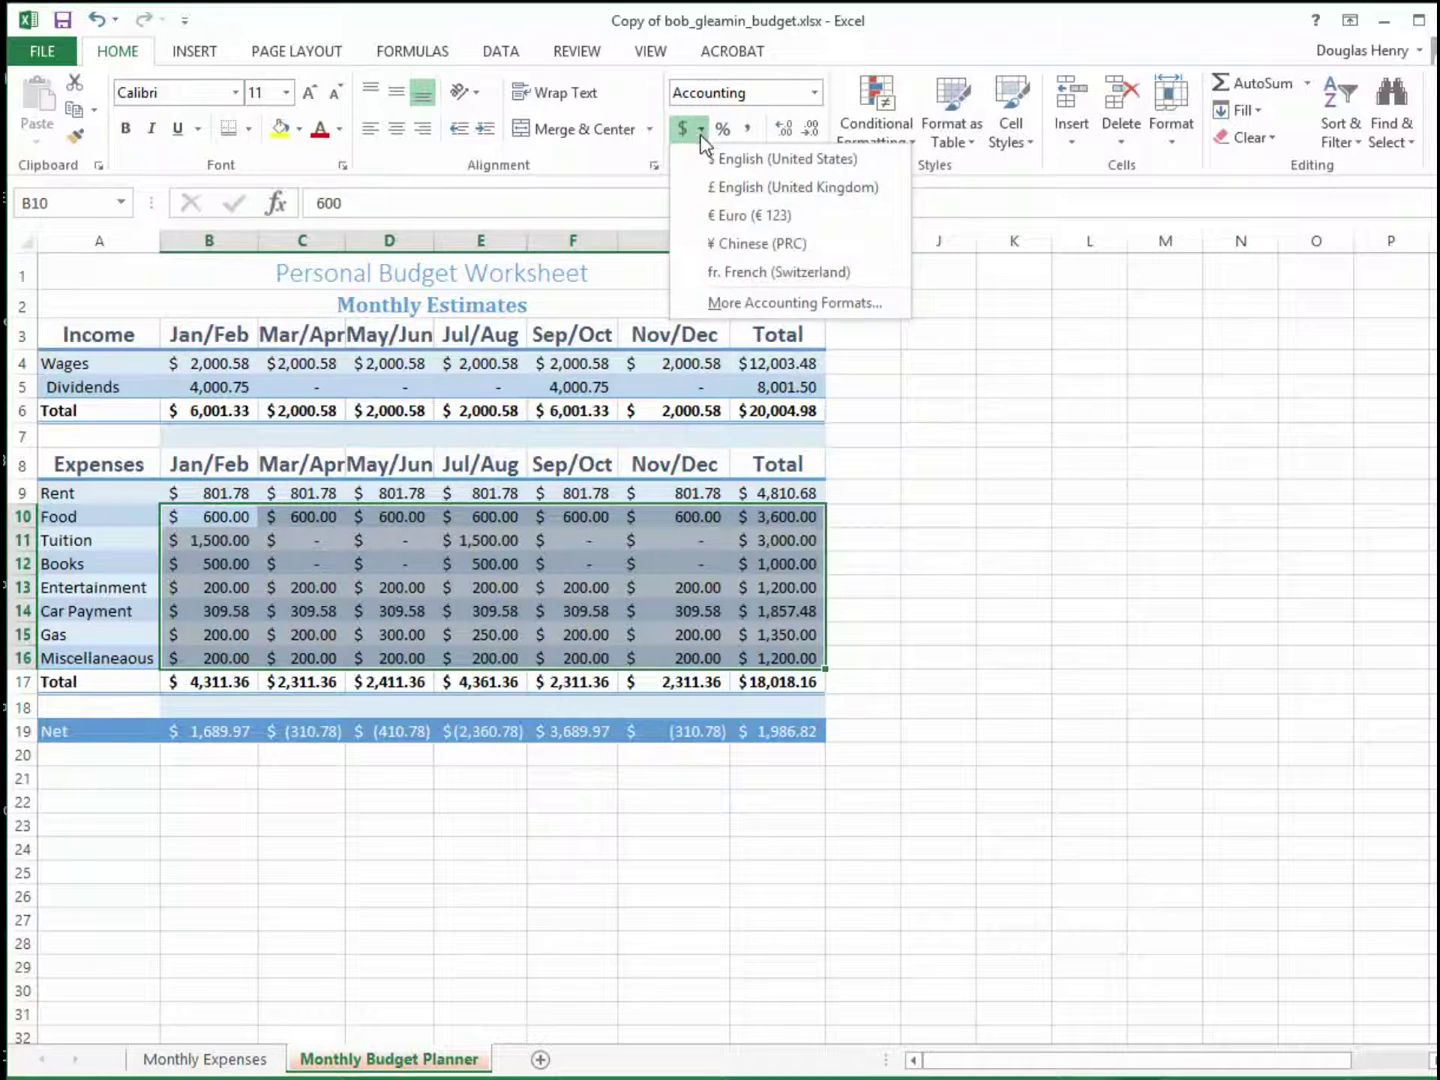
{"action": "left_click", "coordinate": [713, 304]}
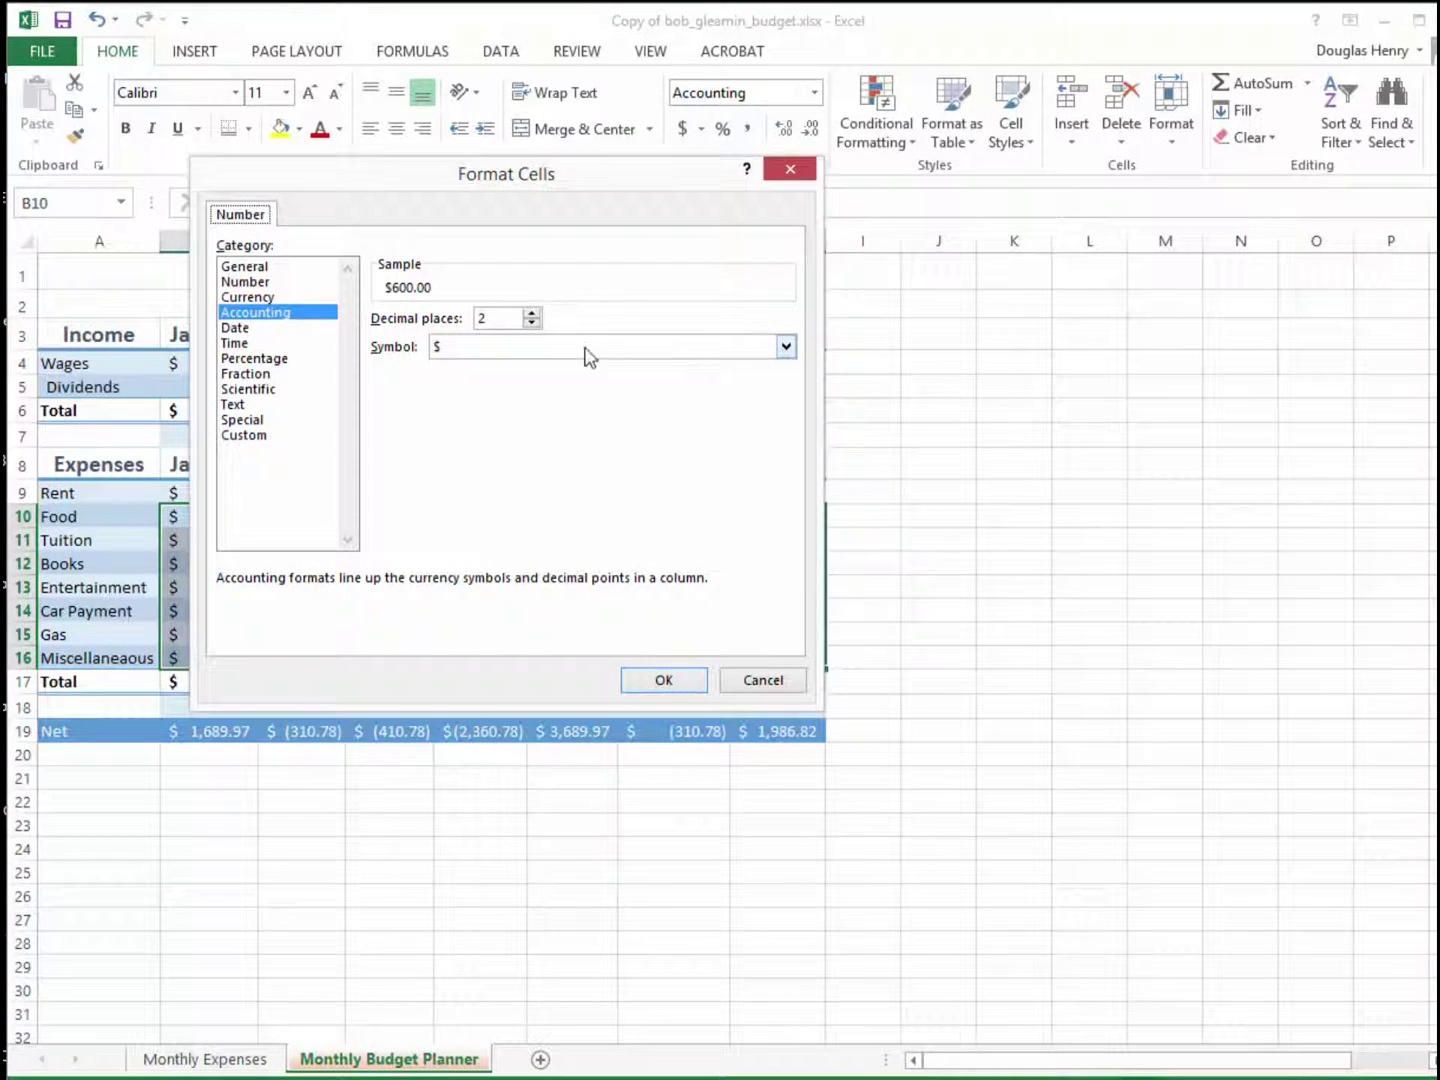
{"action": "left_click", "coordinate": [787, 347]}
{"action": "left_click", "coordinate": [482, 366]}
{"action": "left_click", "coordinate": [662, 681]}
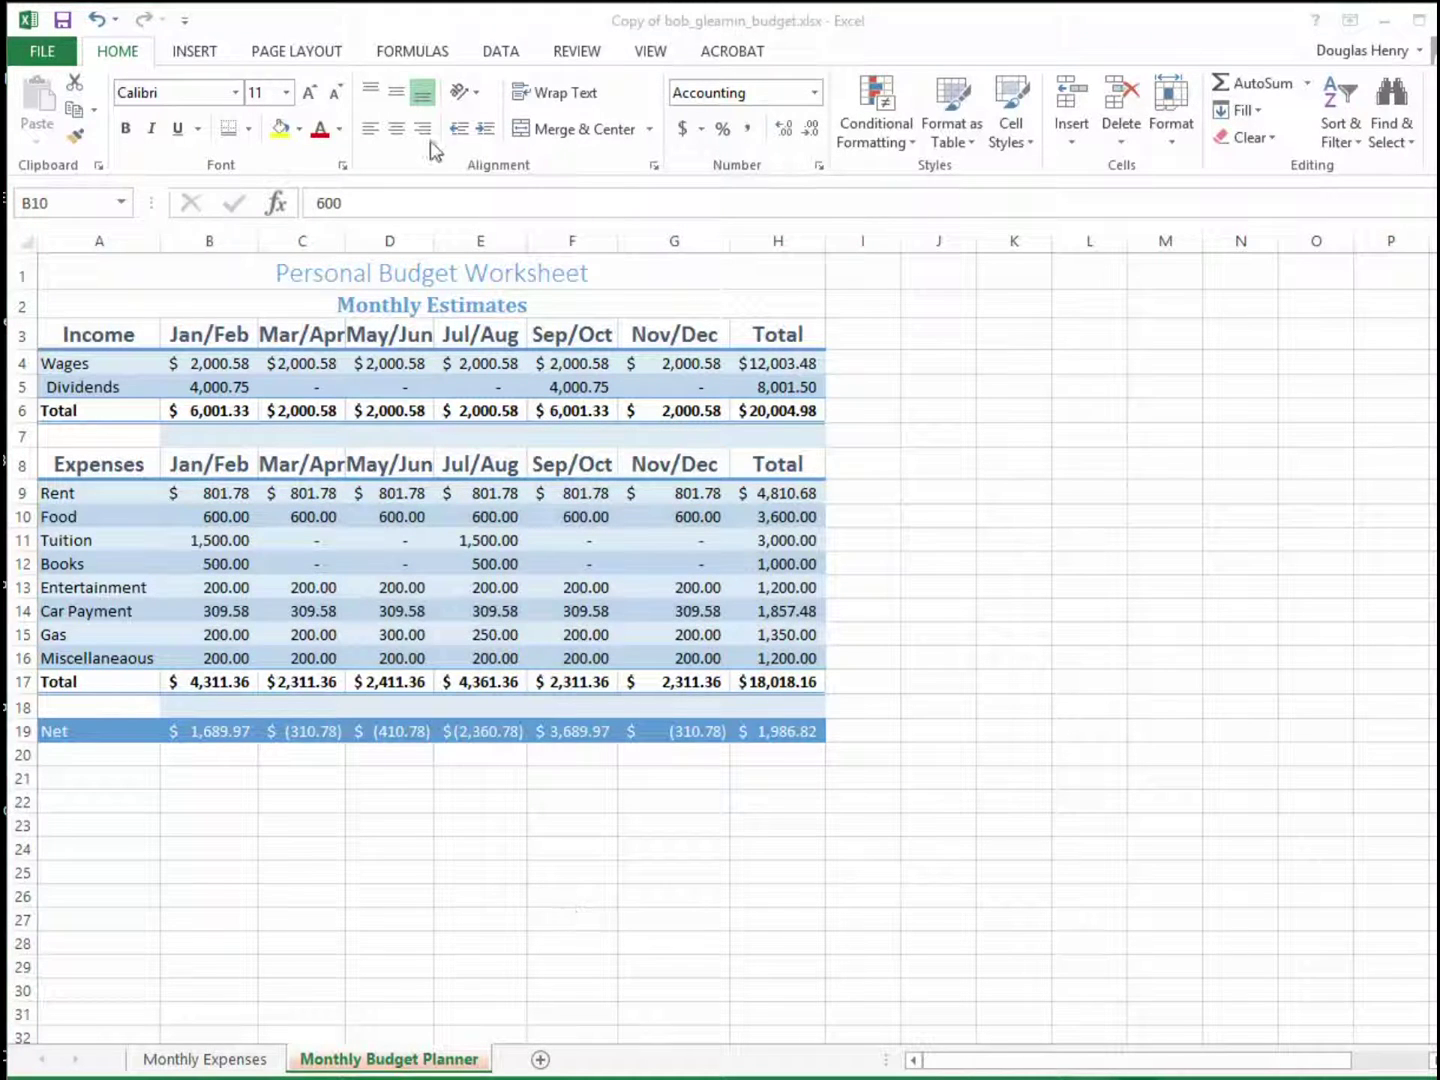
Change the worksheet subtitle in row 2 to Bimonthly Estimates.
{"action": "left_click", "coordinate": [349, 304]}
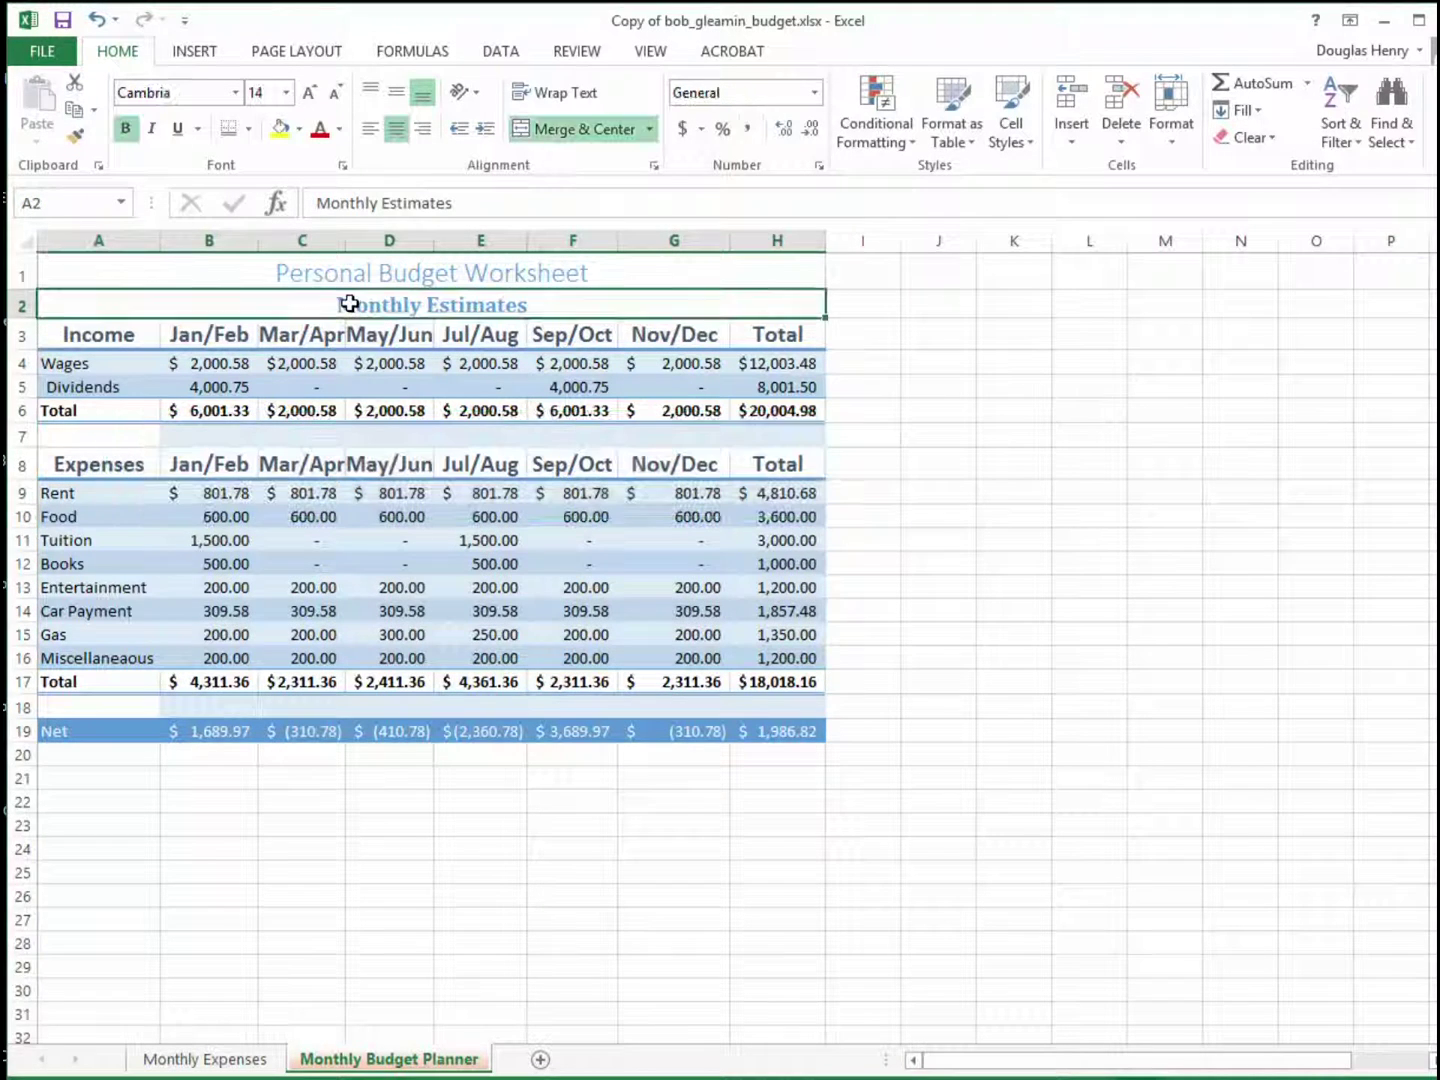
{"action": "double_click", "coordinate": [350, 304]}
{"action": "key", "text": "BackSpace"}
{"action": "type", "text": "Bim"}
{"action": "key", "text": "shift+Return"}
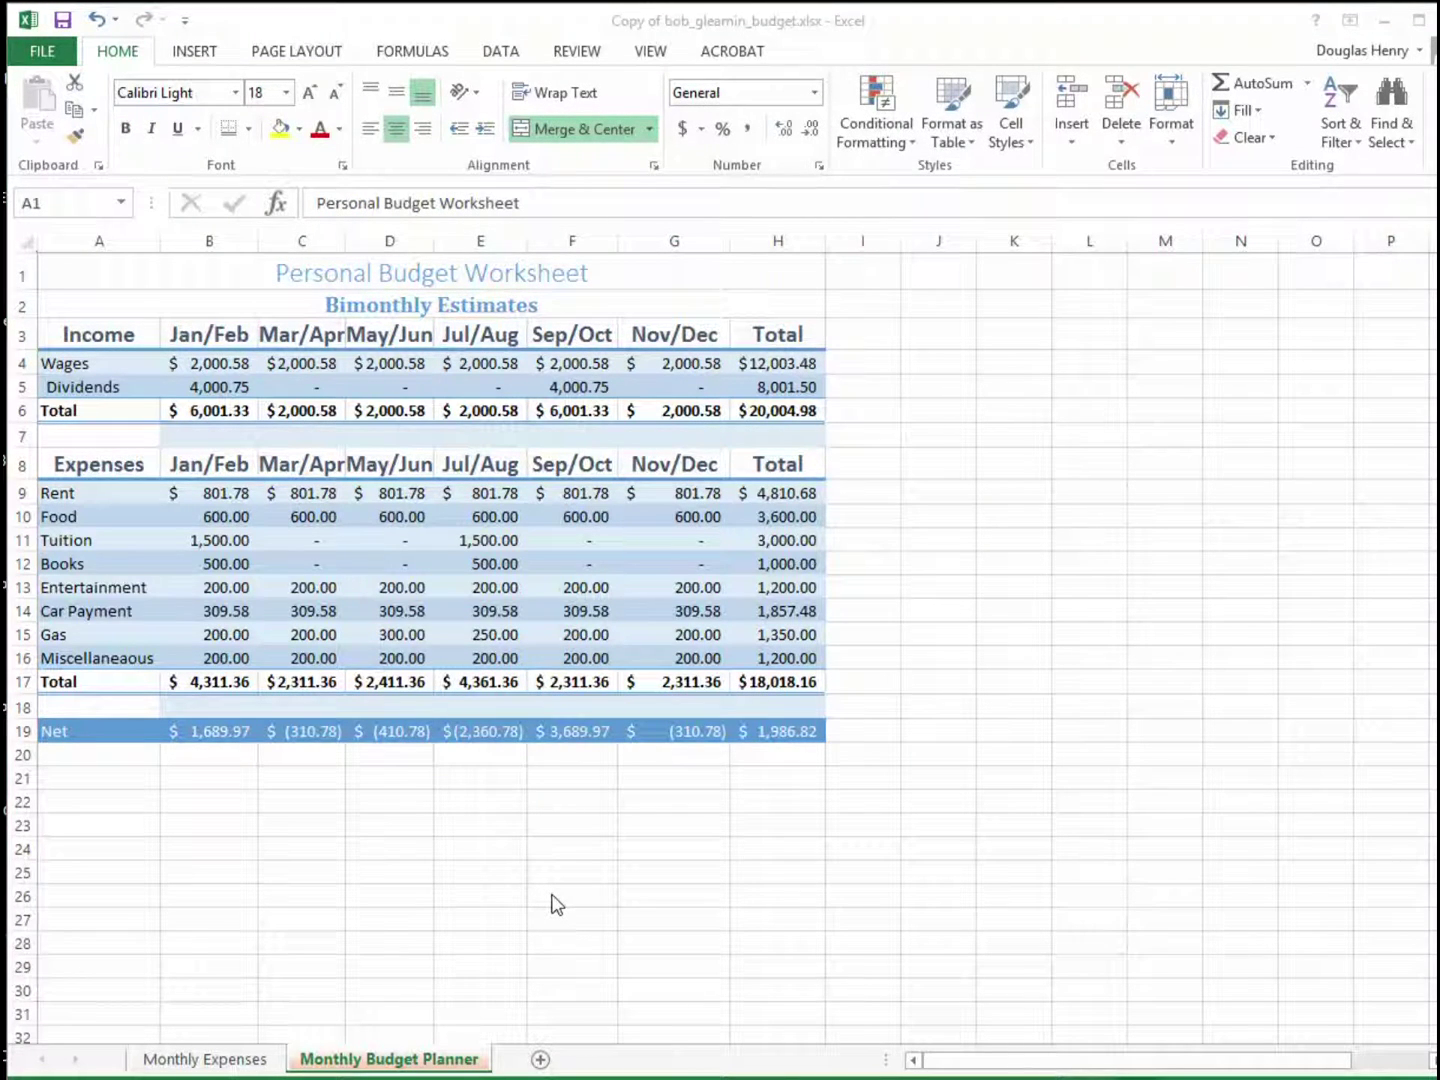
Insert a 3-D pie chart from A8:A16 and H8:H16, styled with a gray gradient background and dark percentage labels.
{"action": "left_click", "coordinate": [94, 468]}
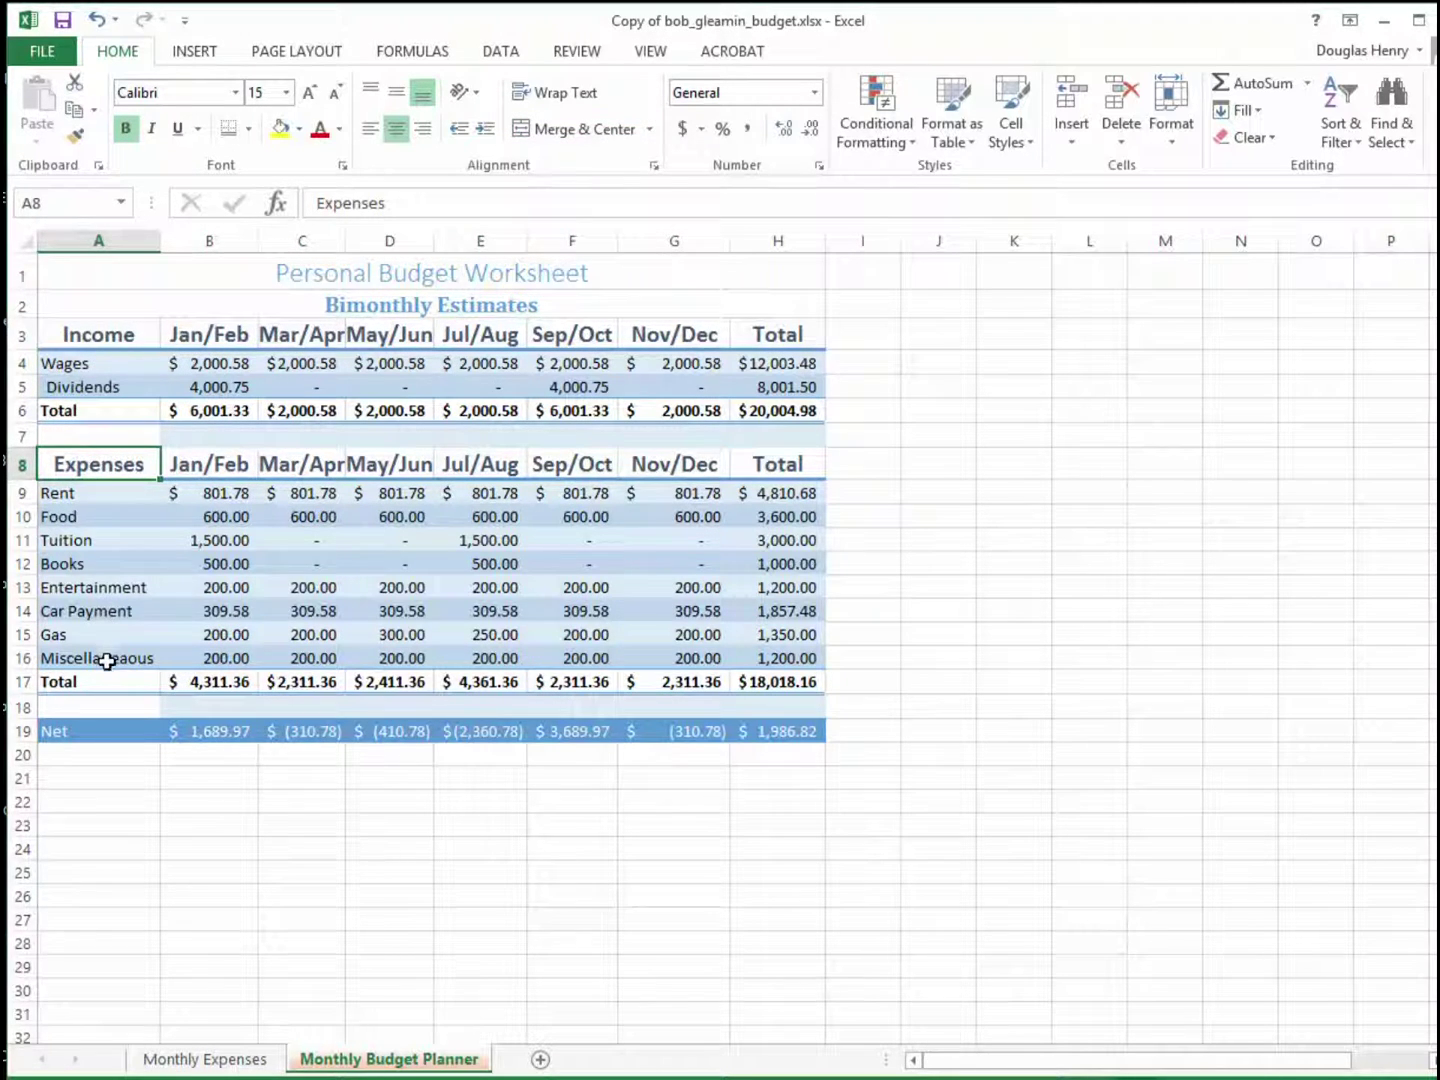
{"action": "left_click", "coordinate": [107, 662], "text": "shift"}
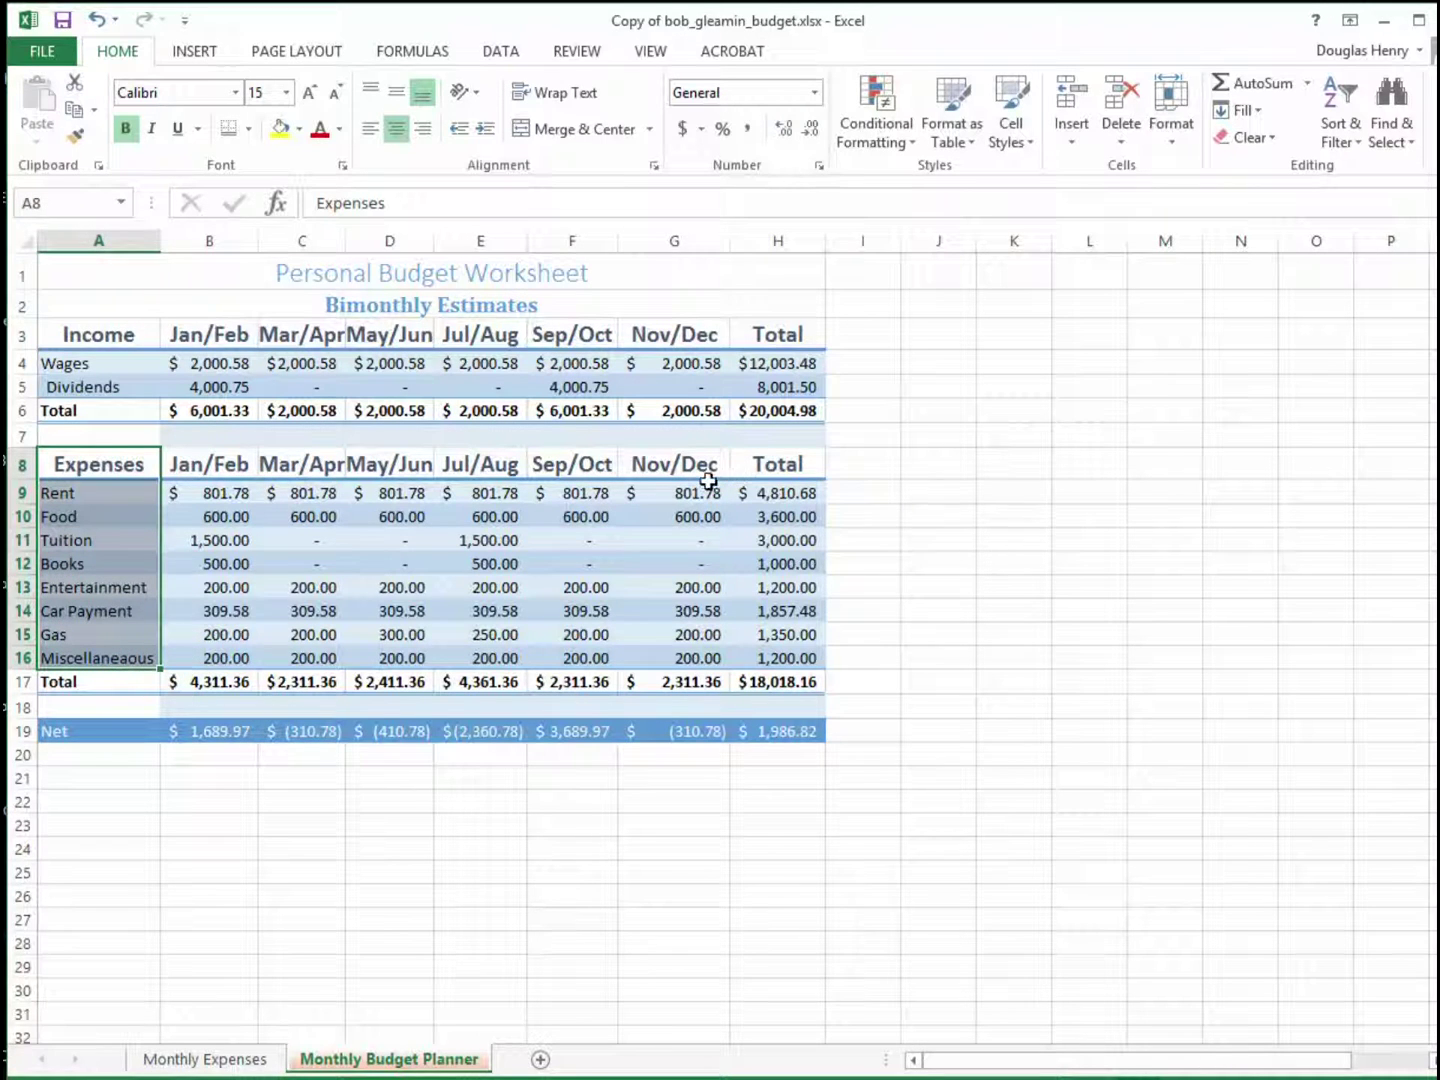
{"action": "left_click", "coordinate": [786, 463], "text": "ctrl"}
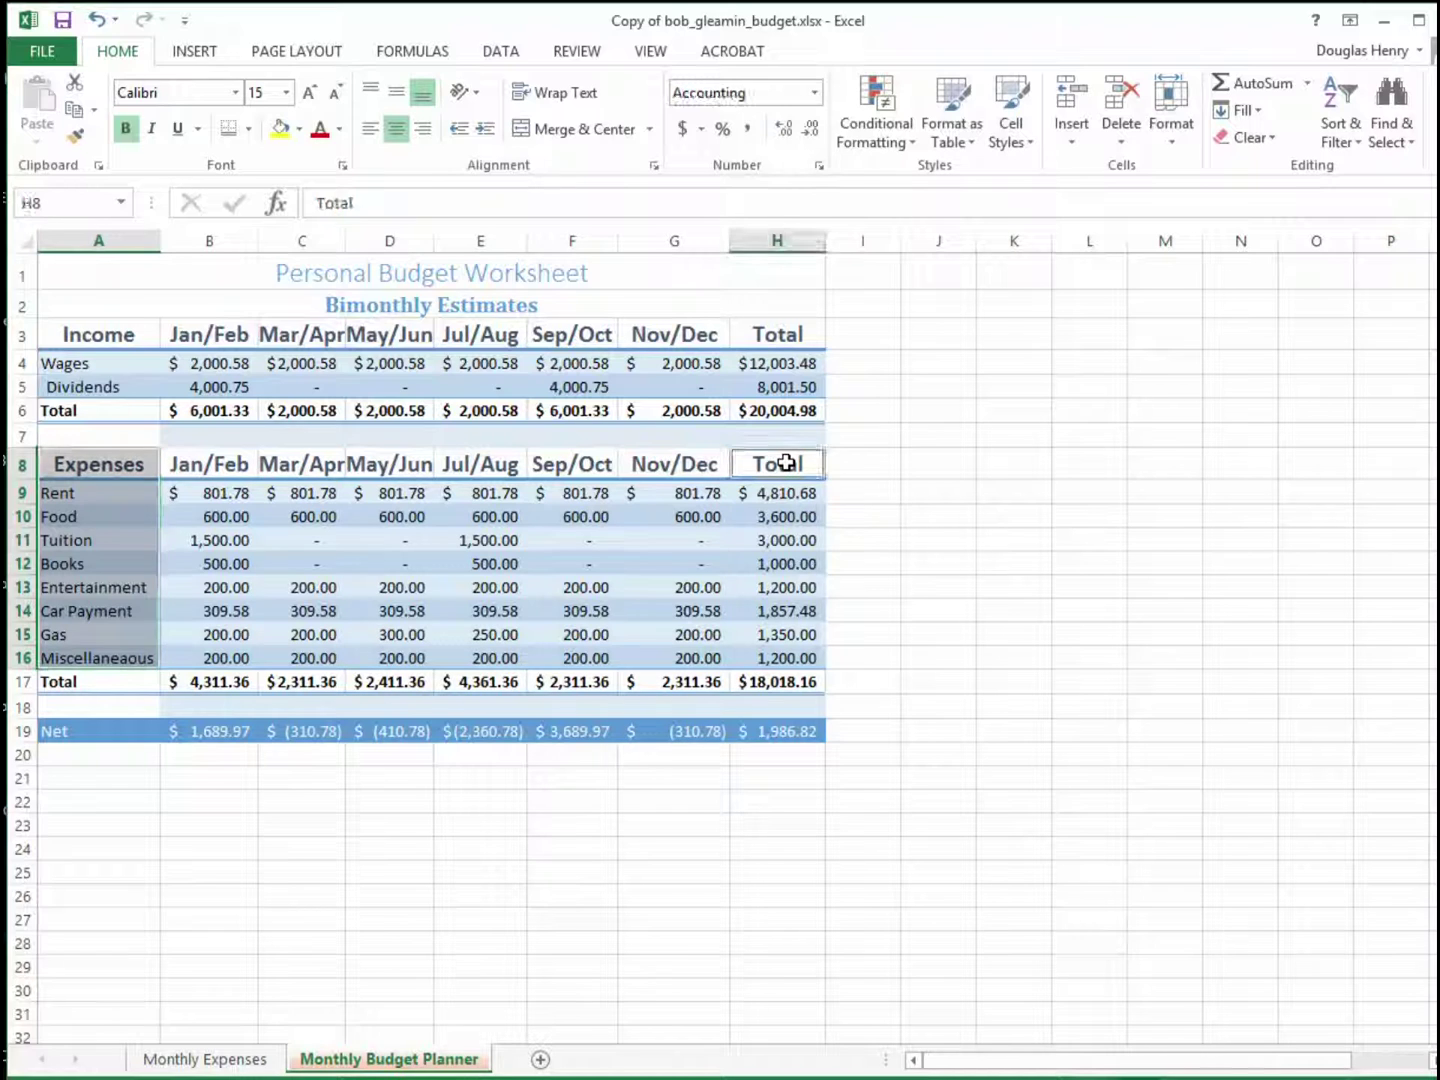
{"action": "left_click", "coordinate": [787, 660], "text": "shift"}
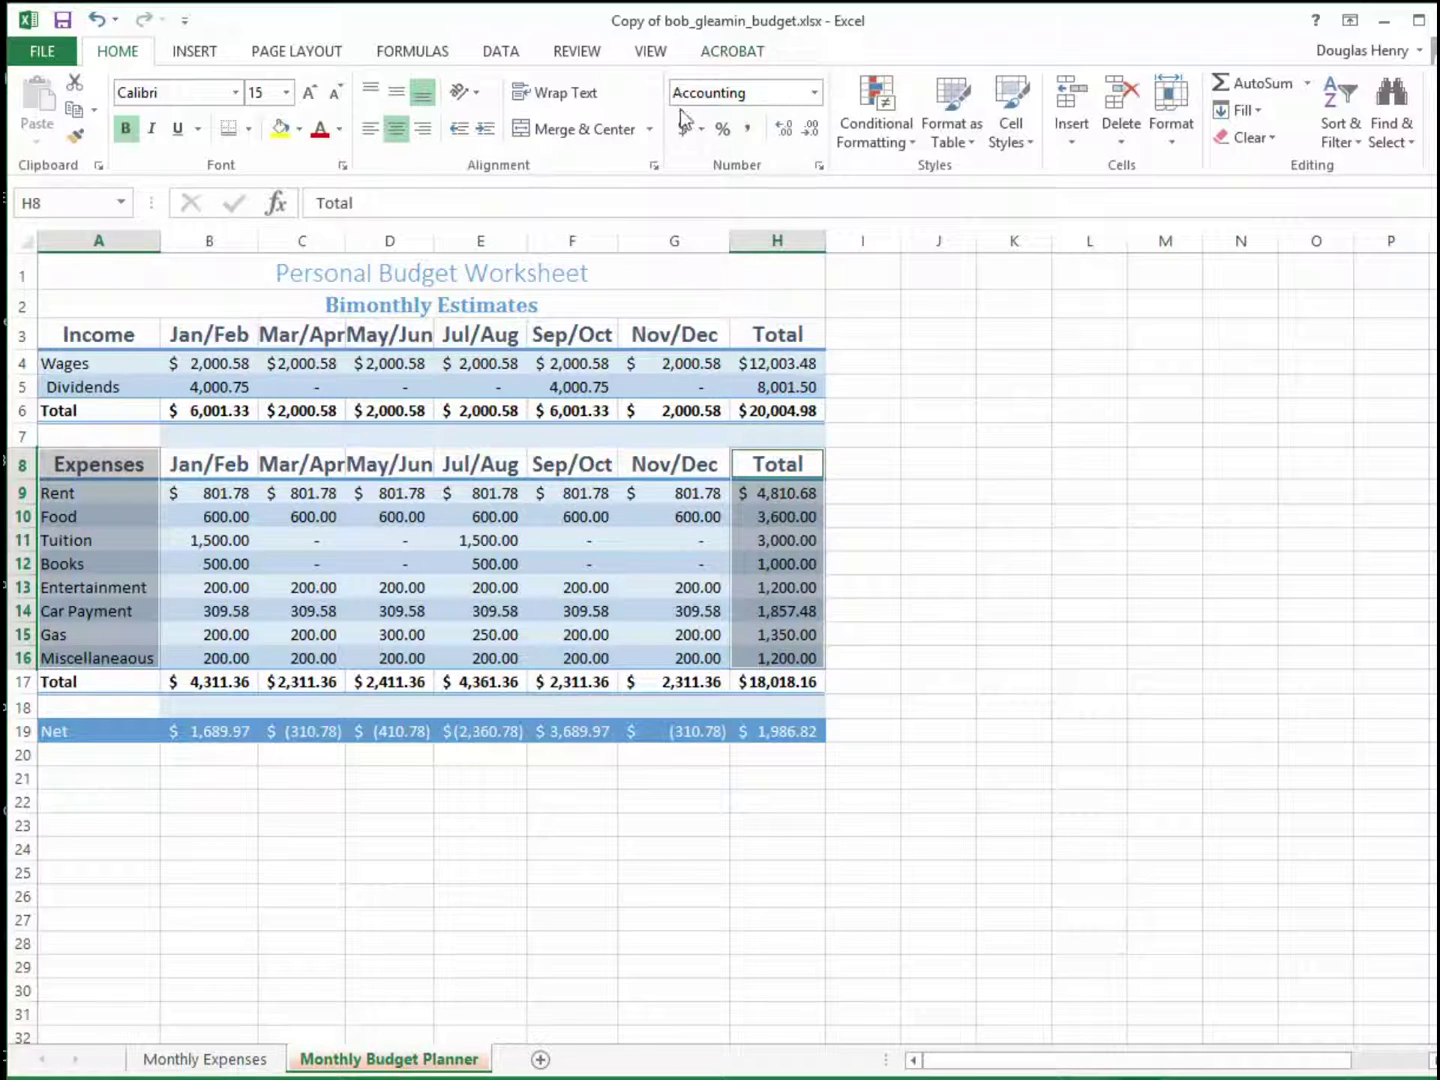
{"action": "left_click", "coordinate": [192, 55]}
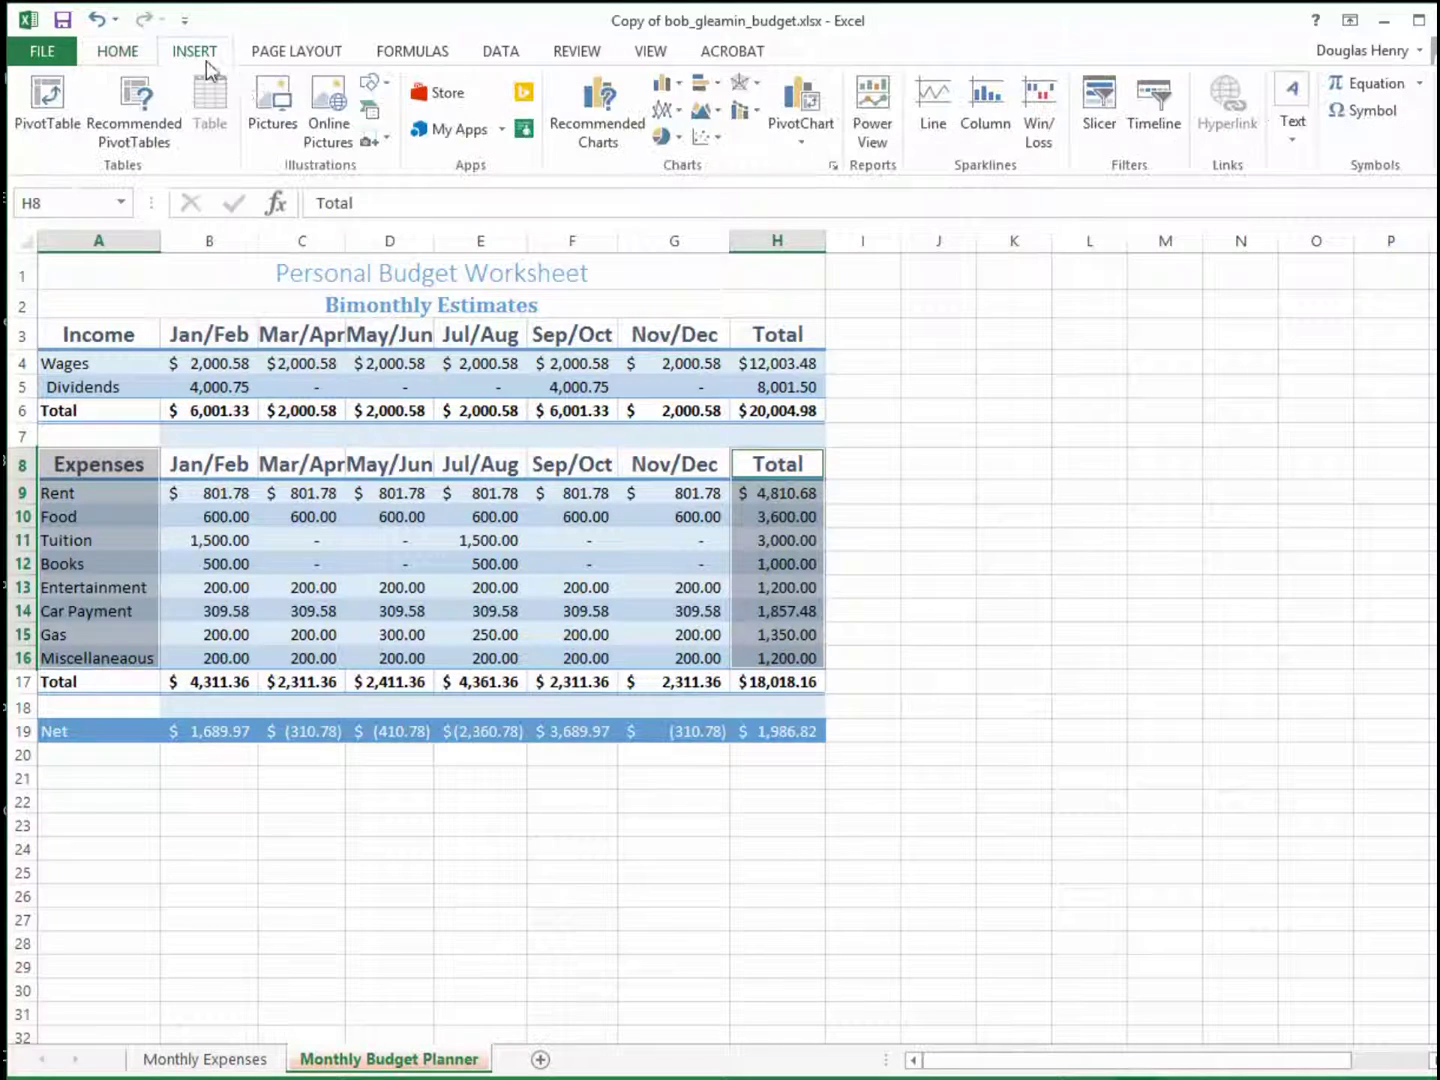
{"action": "left_click", "coordinate": [664, 136]}
{"action": "left_click", "coordinate": [687, 307]}
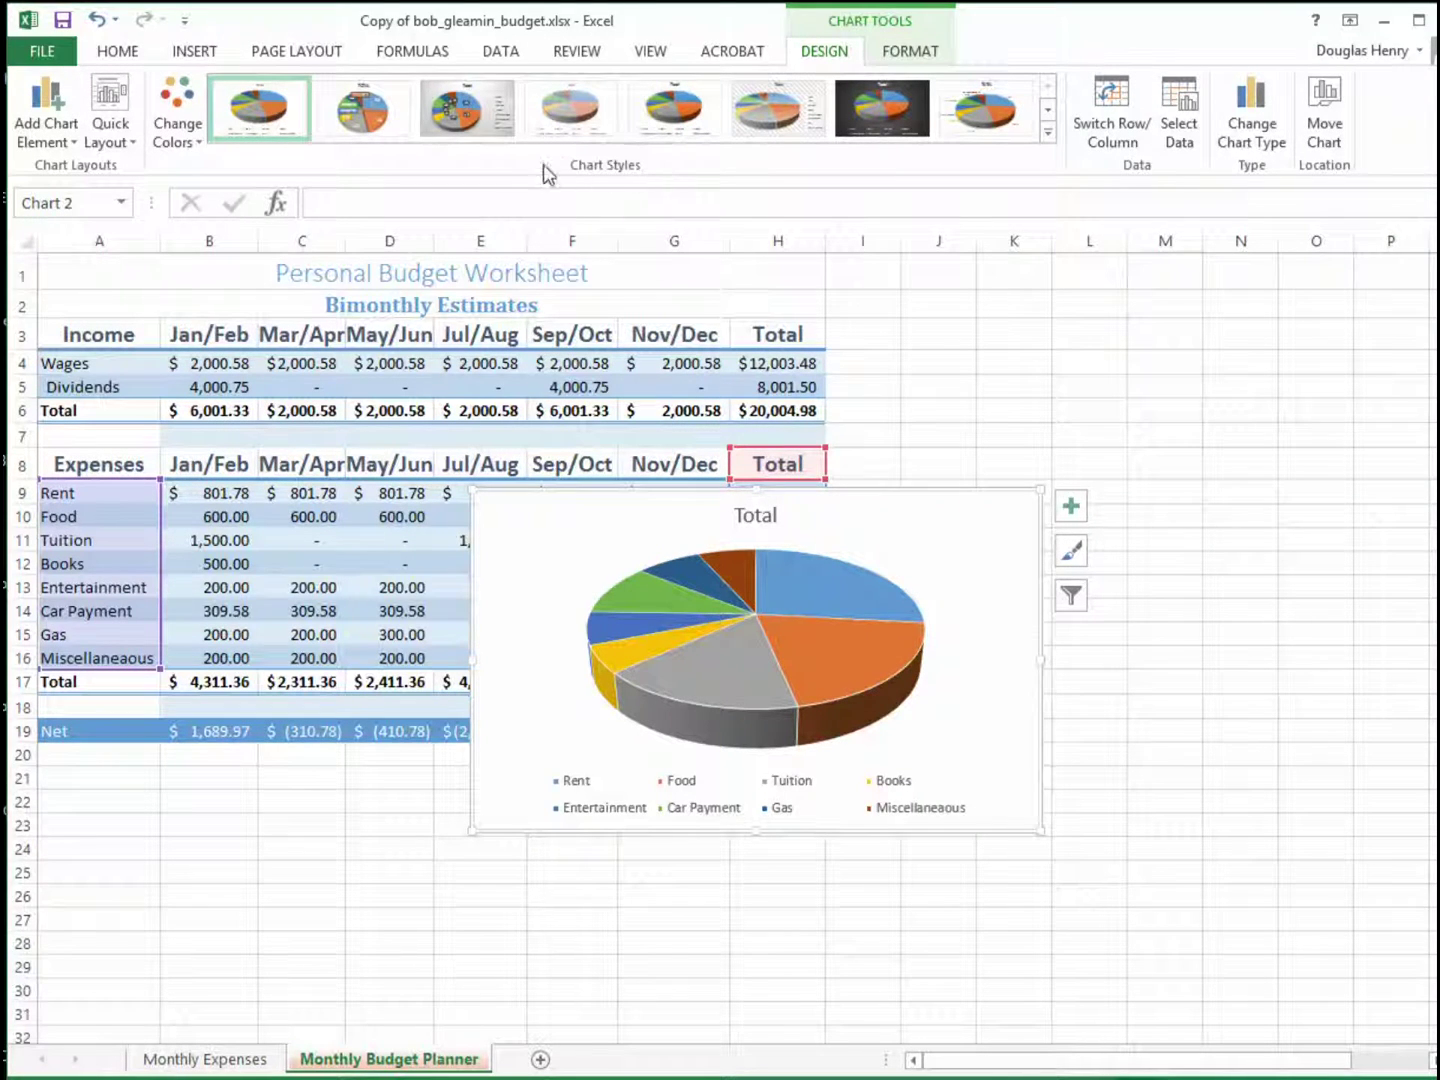
{"action": "left_click", "coordinate": [468, 113]}
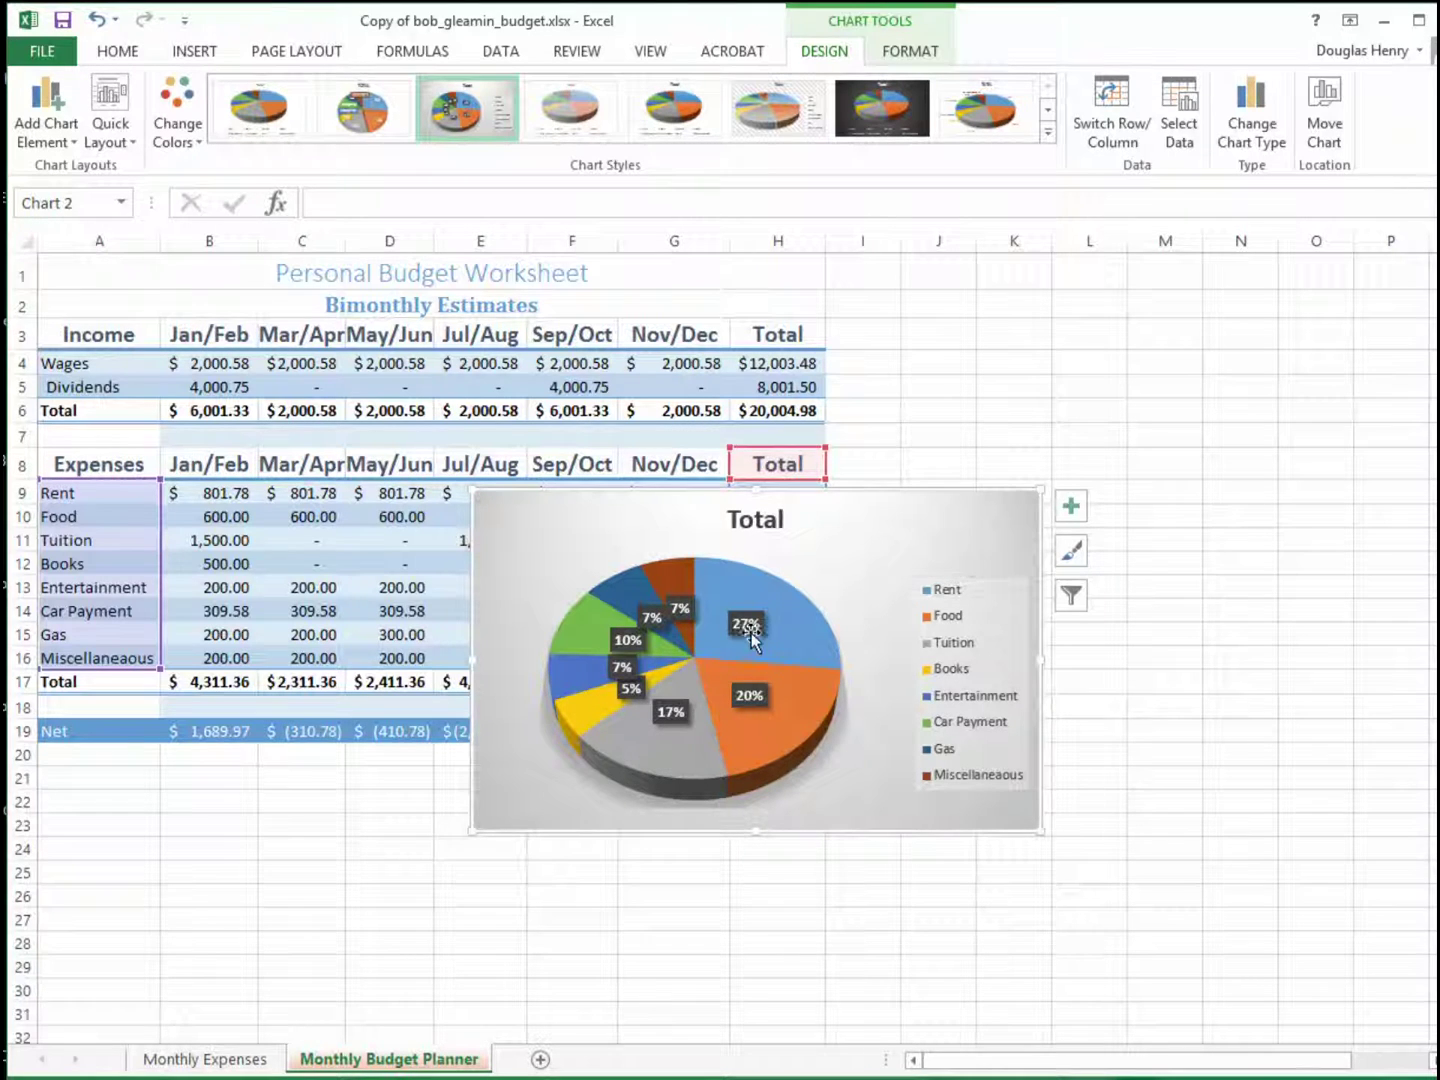
Move the expenses pie chart to a new sheet named Bimonthly Expenses.
{"action": "left_click_drag", "start_coordinate": [872, 568], "coordinate": [945, 634]}
{"action": "right_click", "coordinate": [914, 590]}
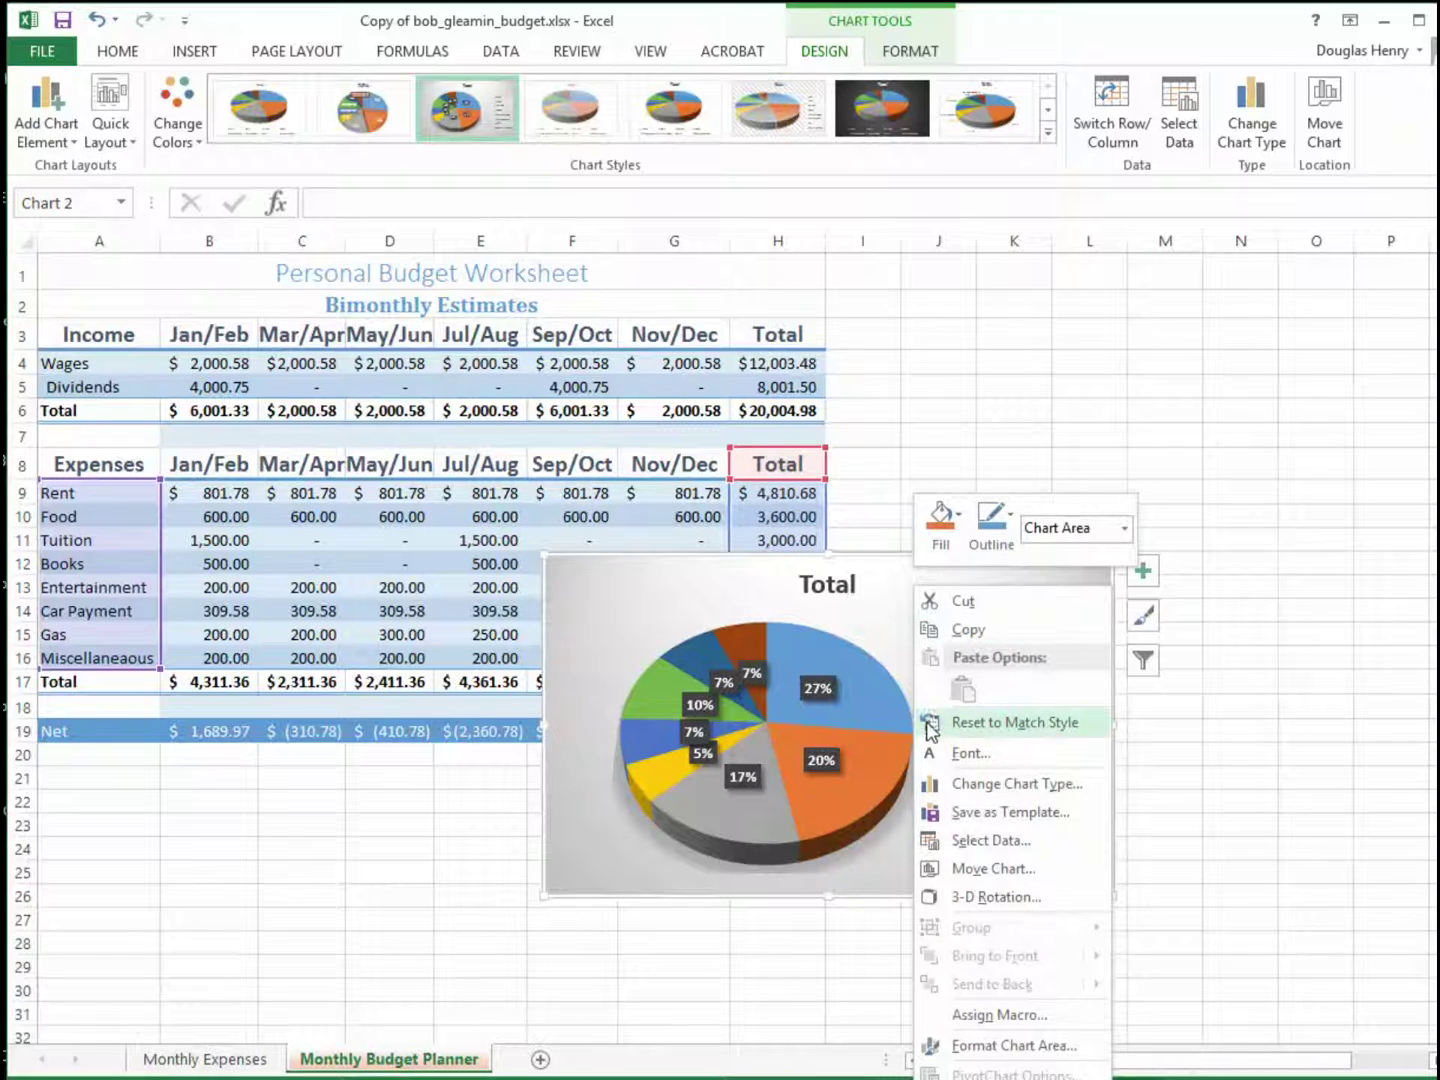
{"action": "left_click", "coordinate": [958, 872]}
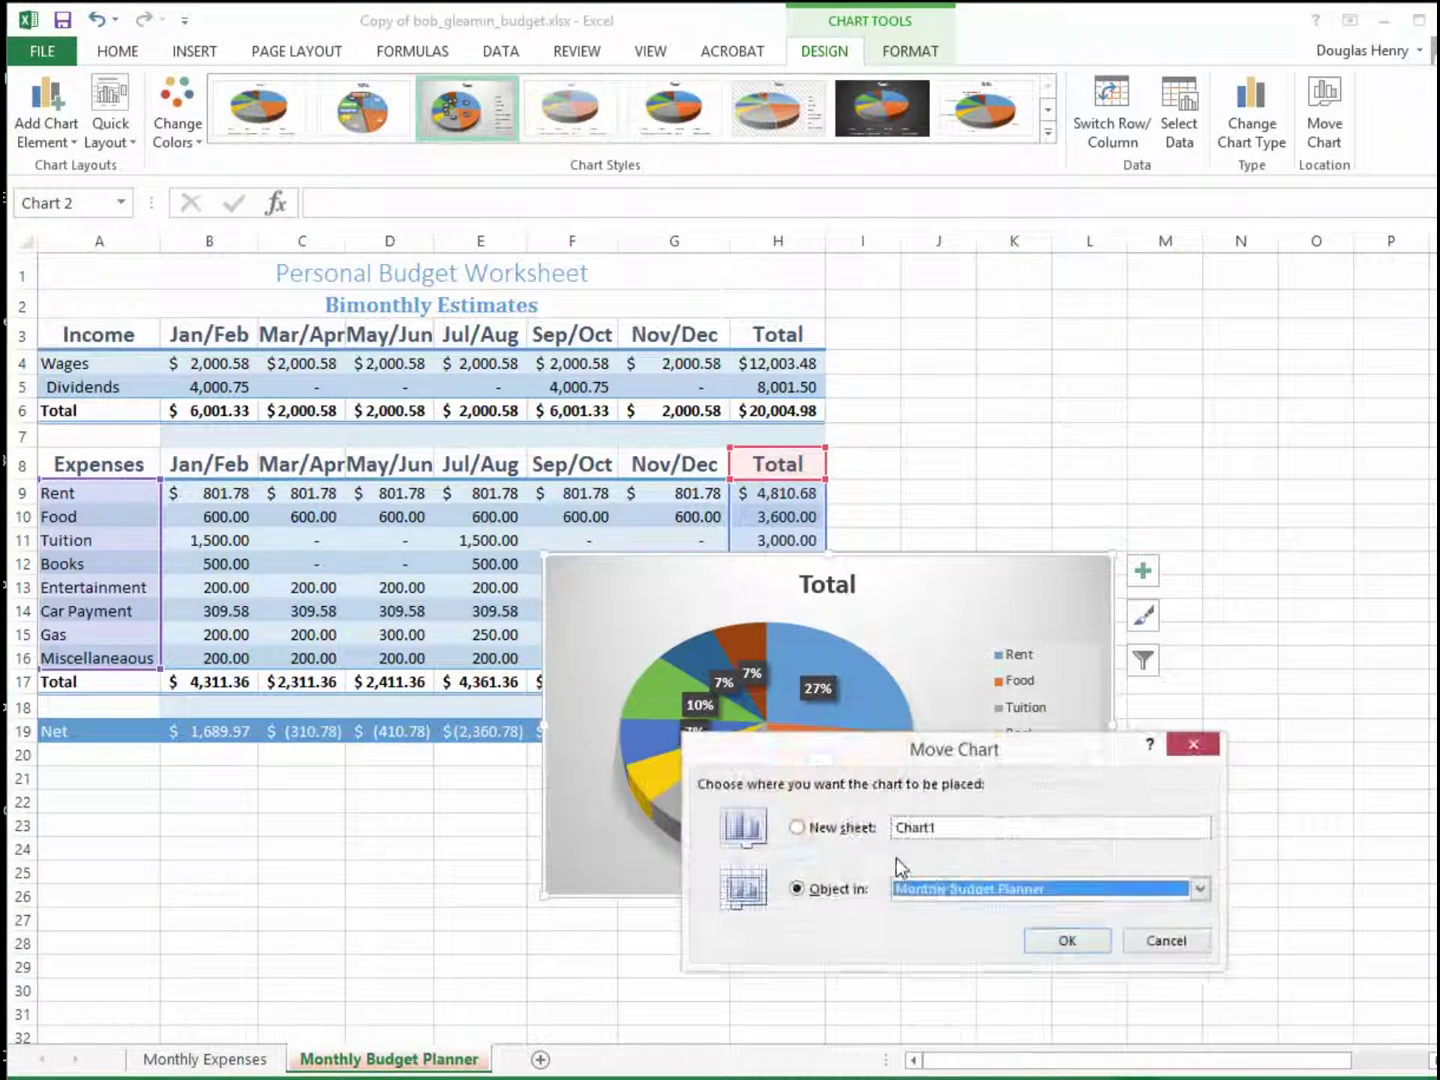
{"action": "left_click", "coordinate": [955, 828]}
{"action": "left_click_drag", "start_coordinate": [954, 828], "coordinate": [896, 826]}
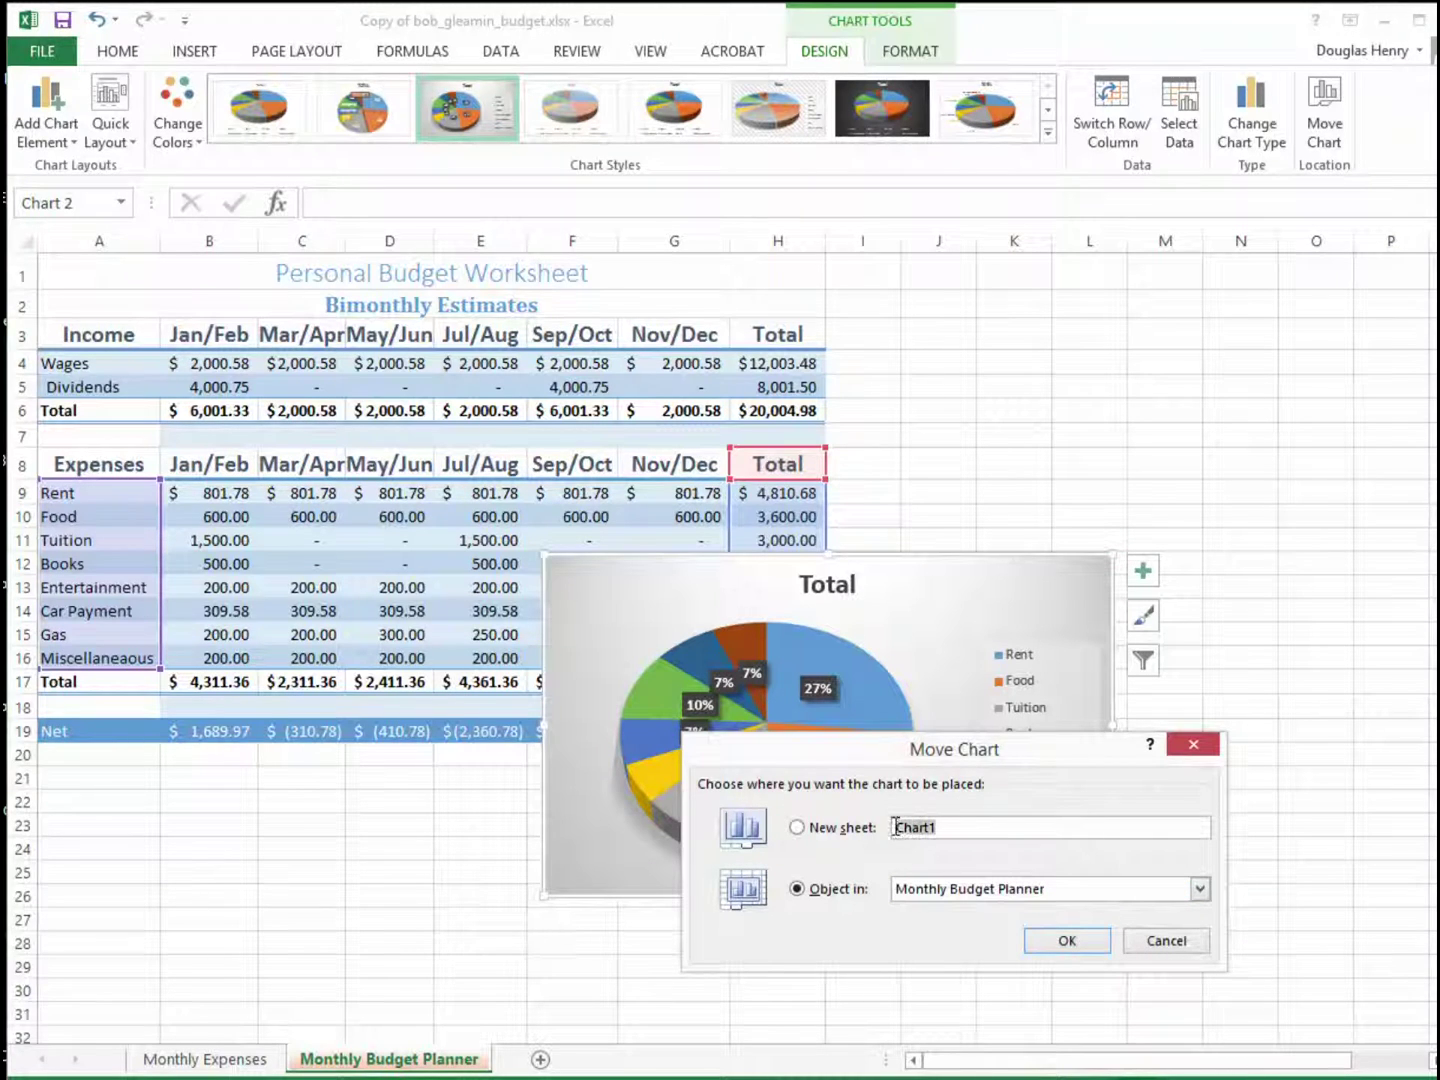
{"action": "type", "text": "Bimonthly Expenses"}
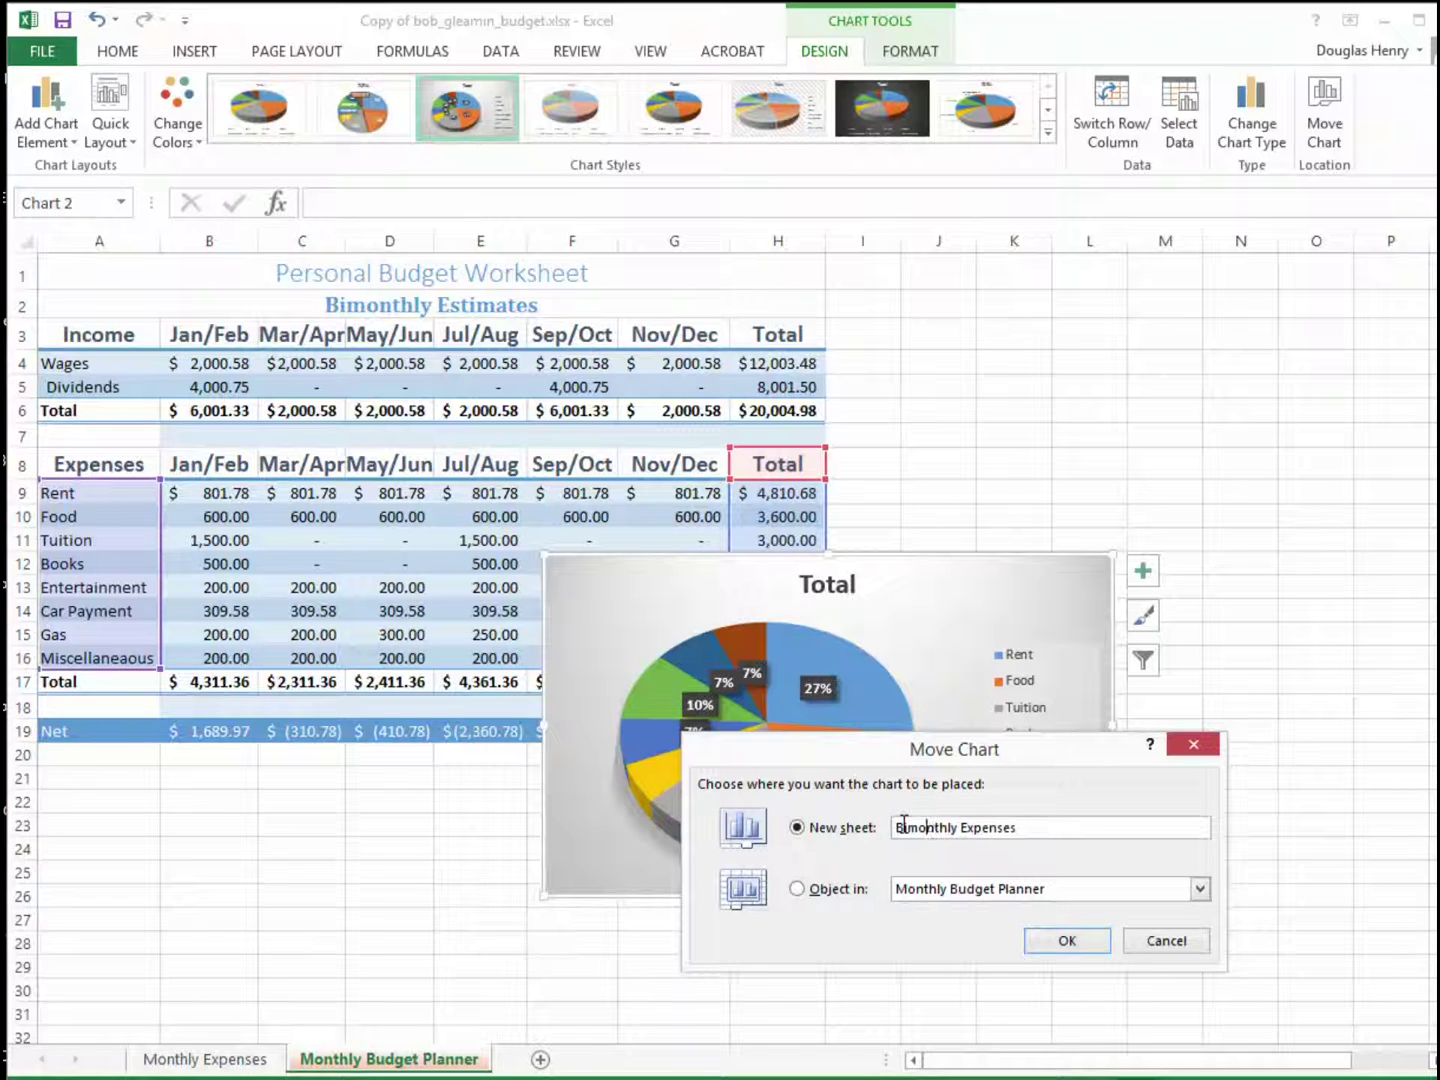
{"action": "left_click", "coordinate": [1085, 952]}
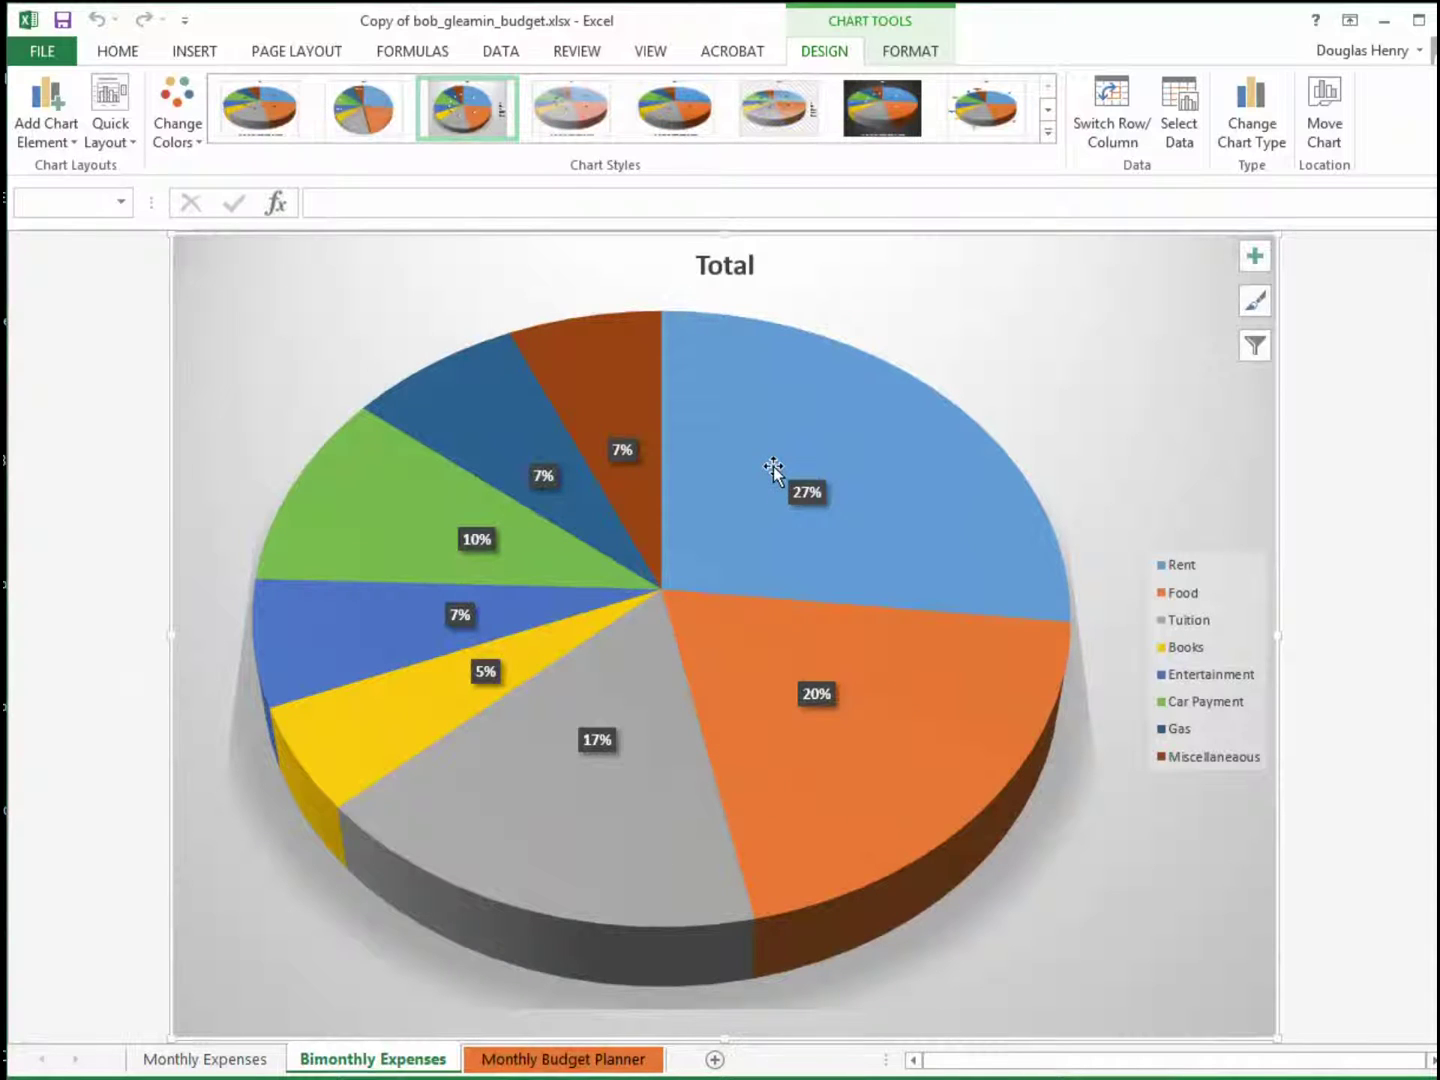
Switch to the Monthly Expenses sheet.
{"action": "mouse_move", "coordinate": [788, 471]}
{"action": "left_click", "coordinate": [219, 1066]}
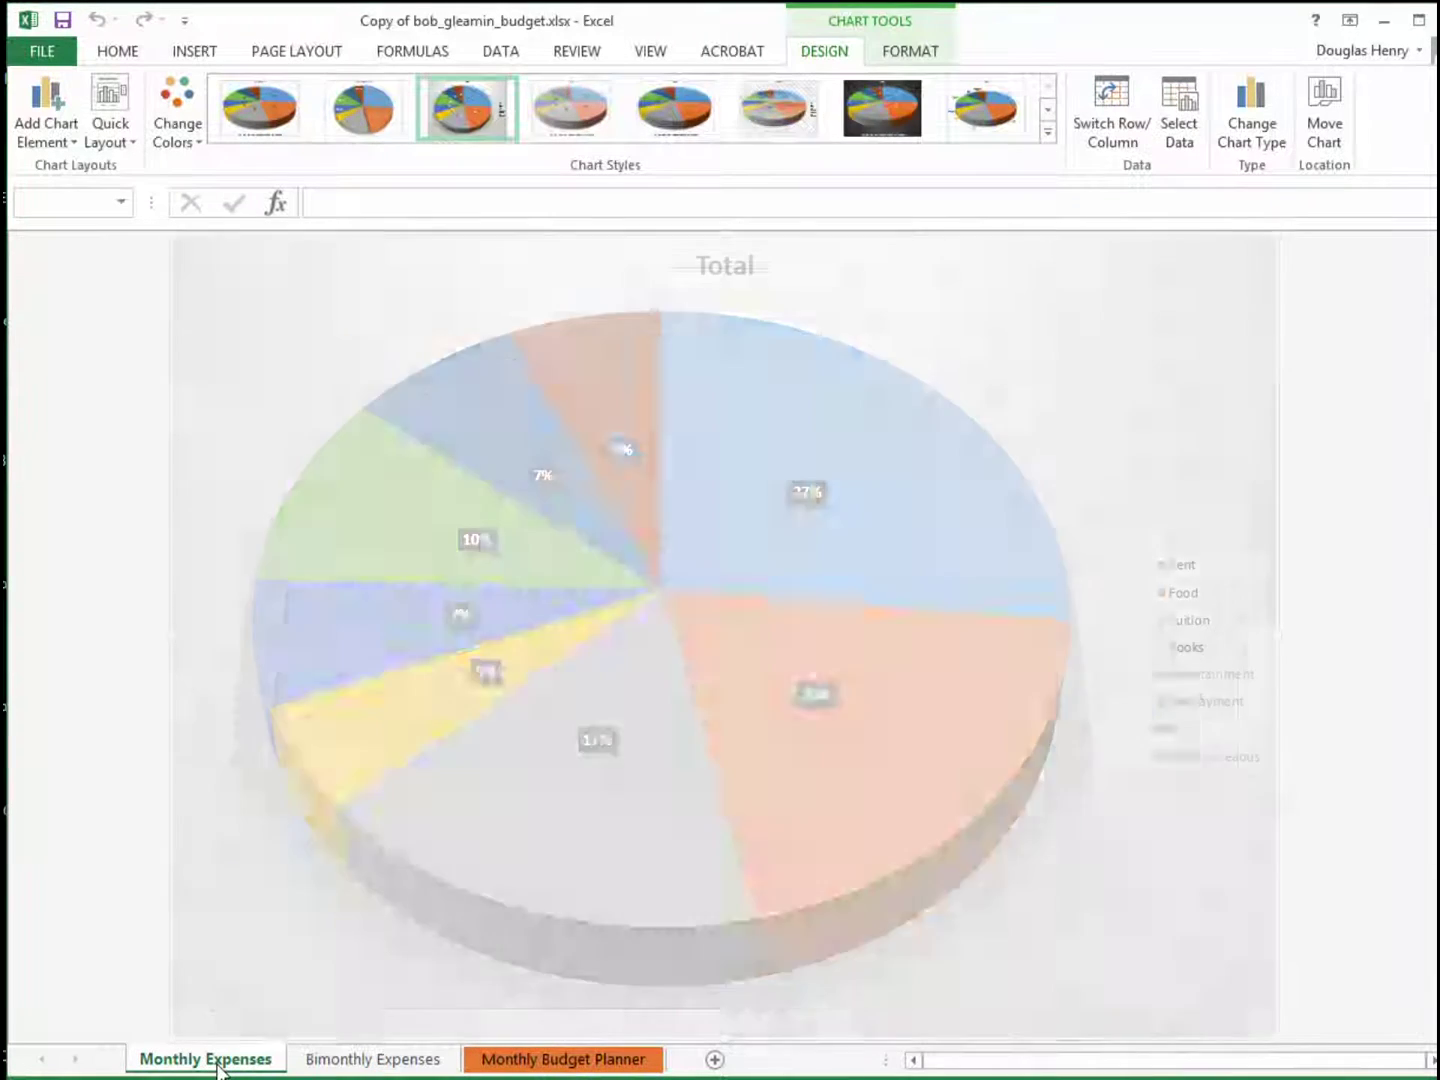